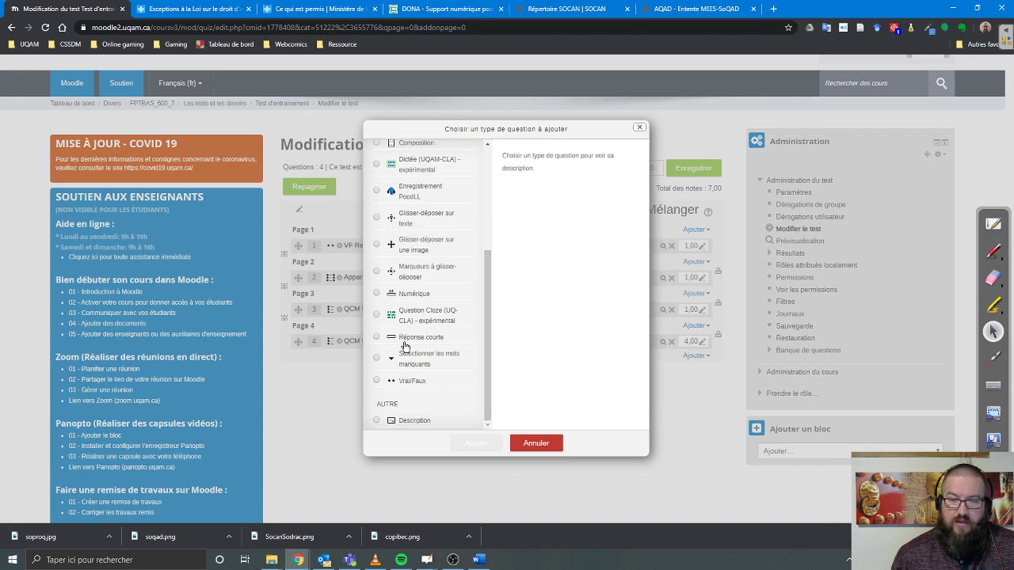
# Add a short-answer question (Réponse courte) to the quiz and name it "RepCourte Dona"
pyautogui.click(407, 339)
pyautogui.click(473, 445)
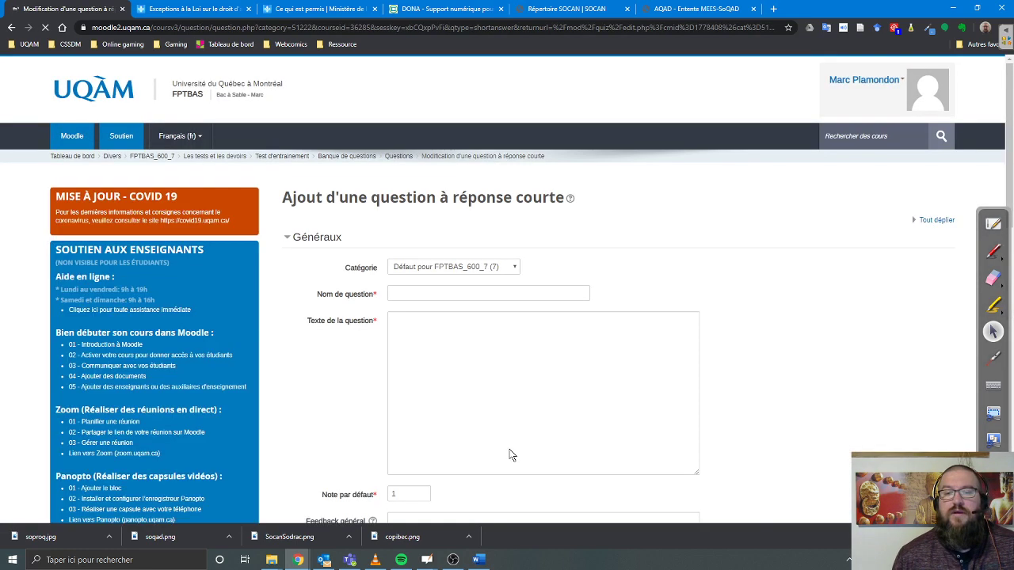
pyautogui.click(409, 296)
pyautogui.write('R')
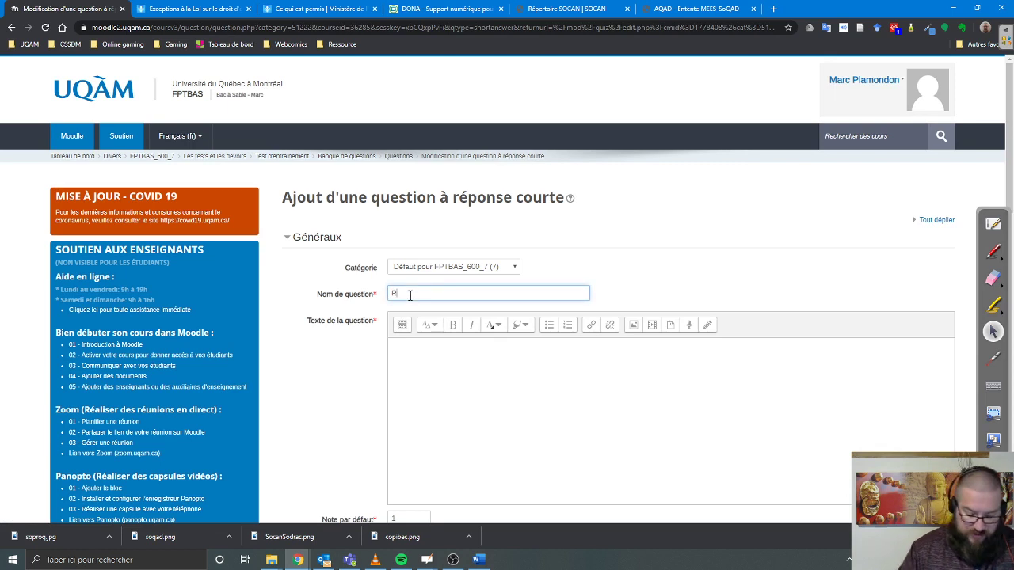
pyautogui.write('epoourte')
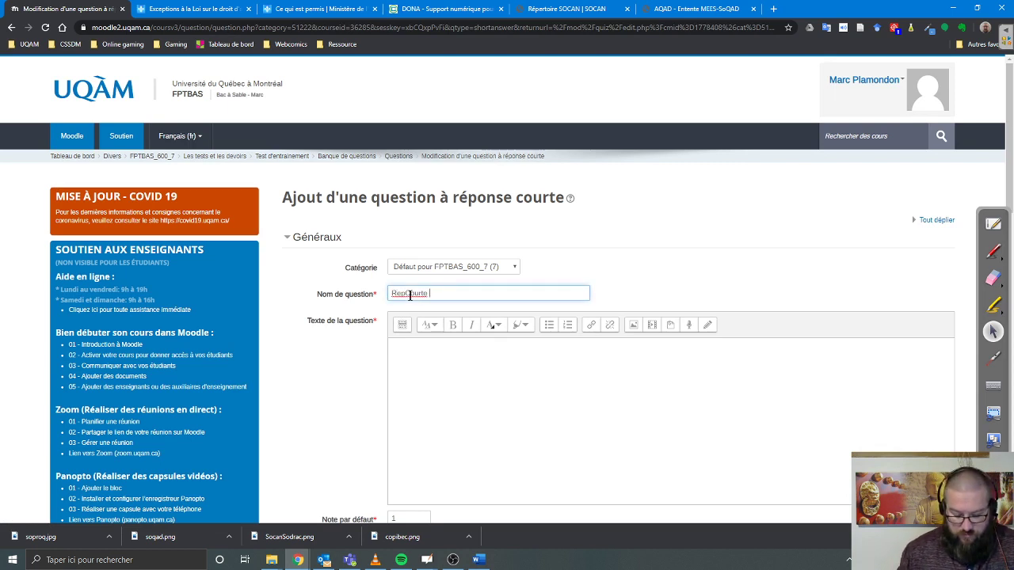
pyautogui.write(' Dona')
# Copy the question about Copibec's accessible digital document service from the Word document and paste it as the Moodle question text
pyautogui.click(452, 372)
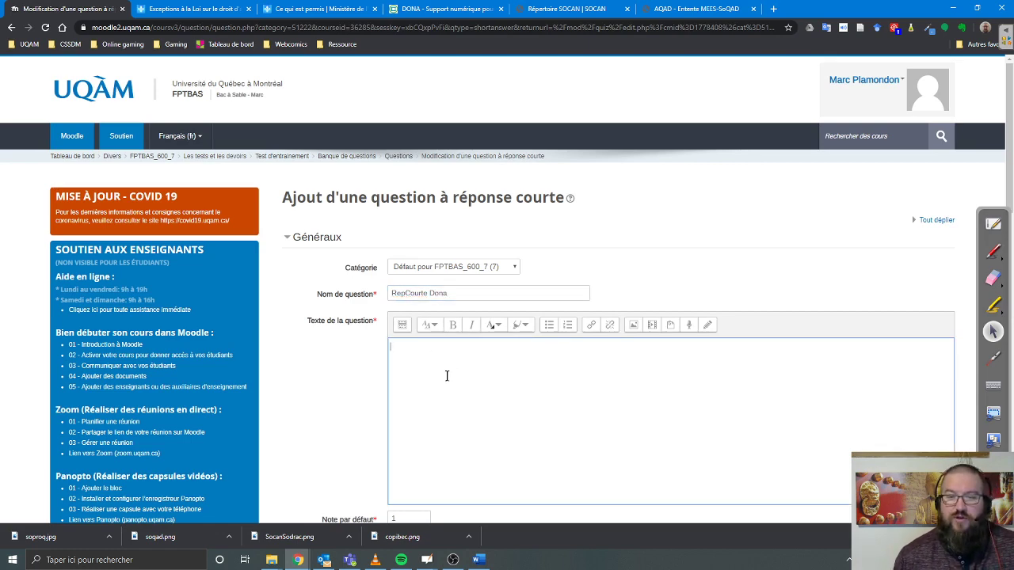
pyautogui.scroll(-1, 447, 376)
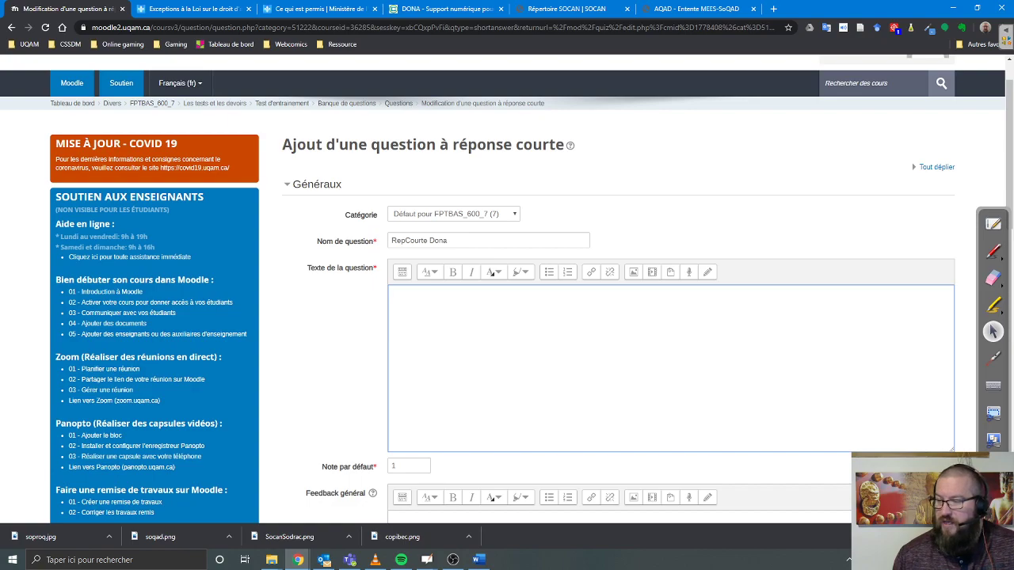
pyautogui.hotkey('alt', 'Tab')
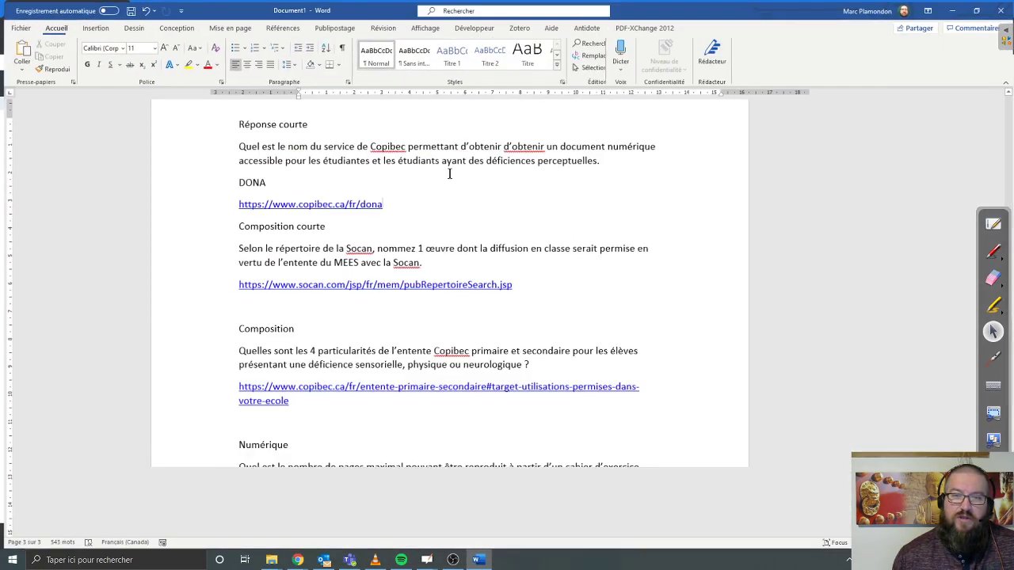
pyautogui.scroll(-1, 389, 341)
pyautogui.scroll(3, 389, 341)
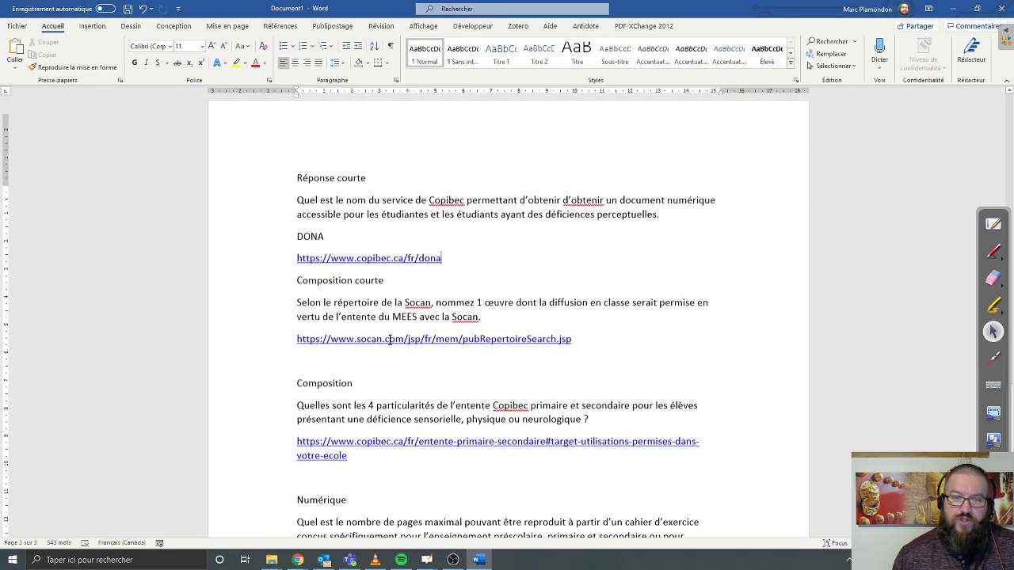
pyautogui.click(263, 254)
pyautogui.click(259, 215)
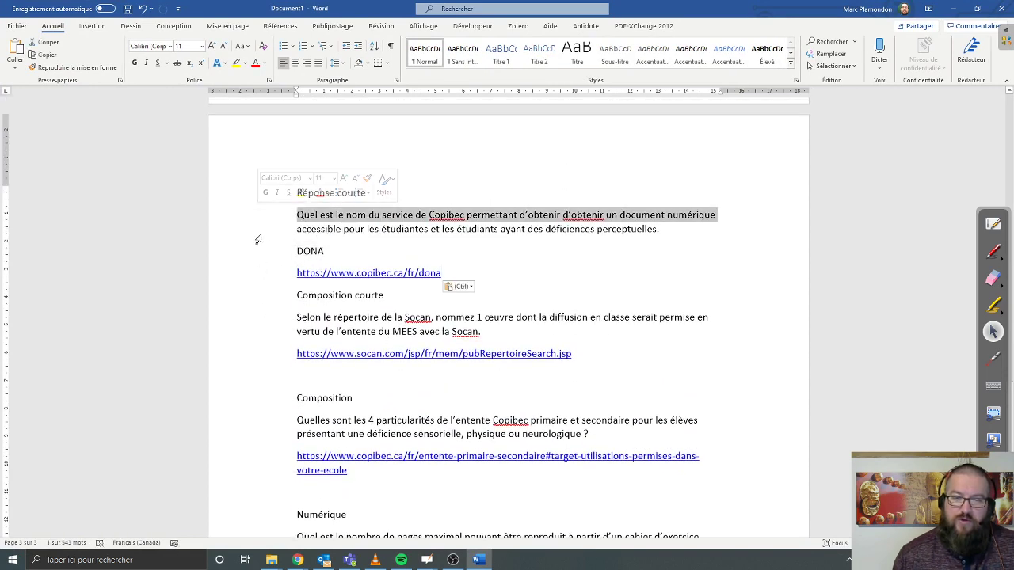
pyautogui.click(953, 8)
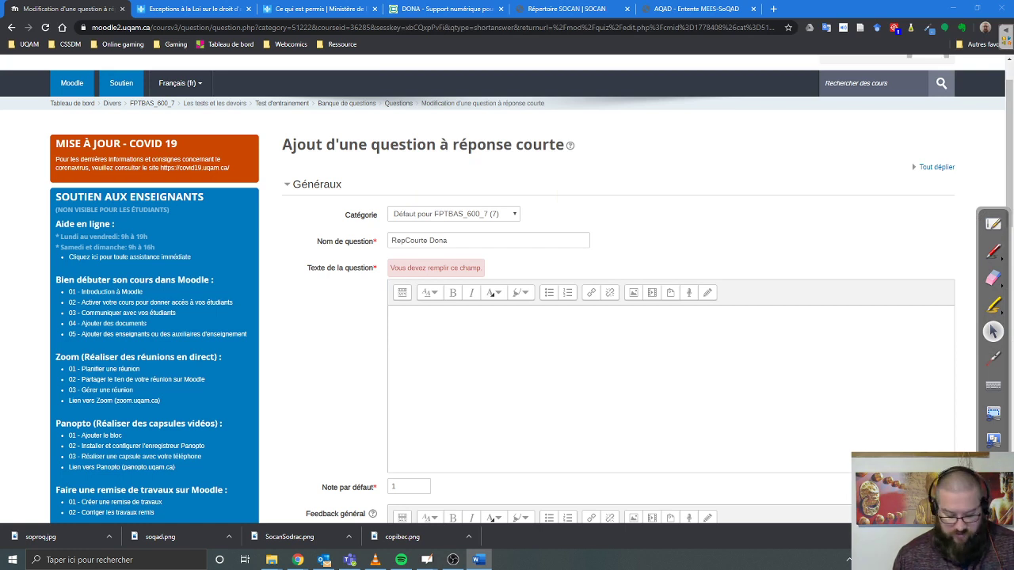
pyautogui.click(475, 326)
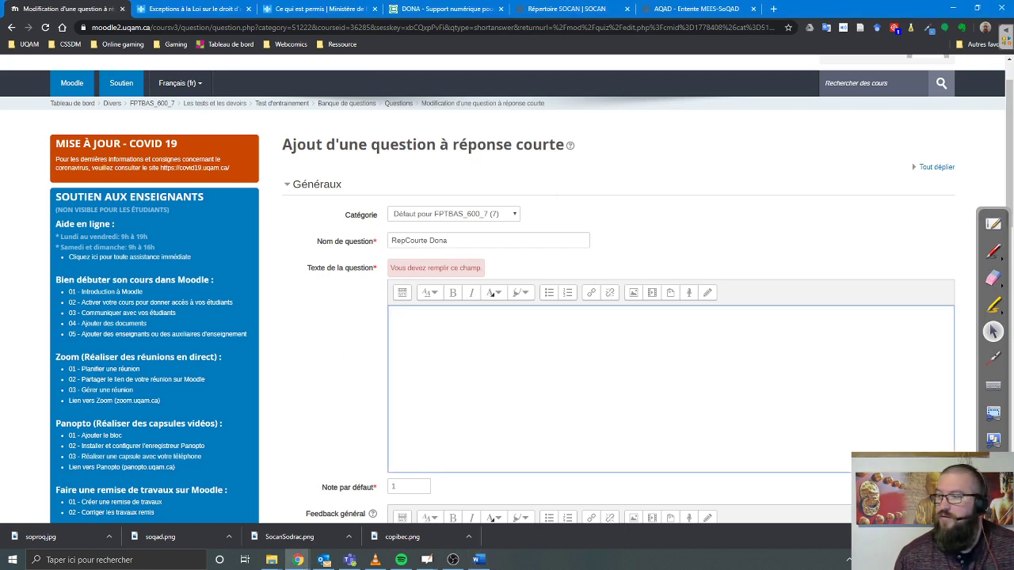
pyautogui.hotkey('alt', 'Tab')
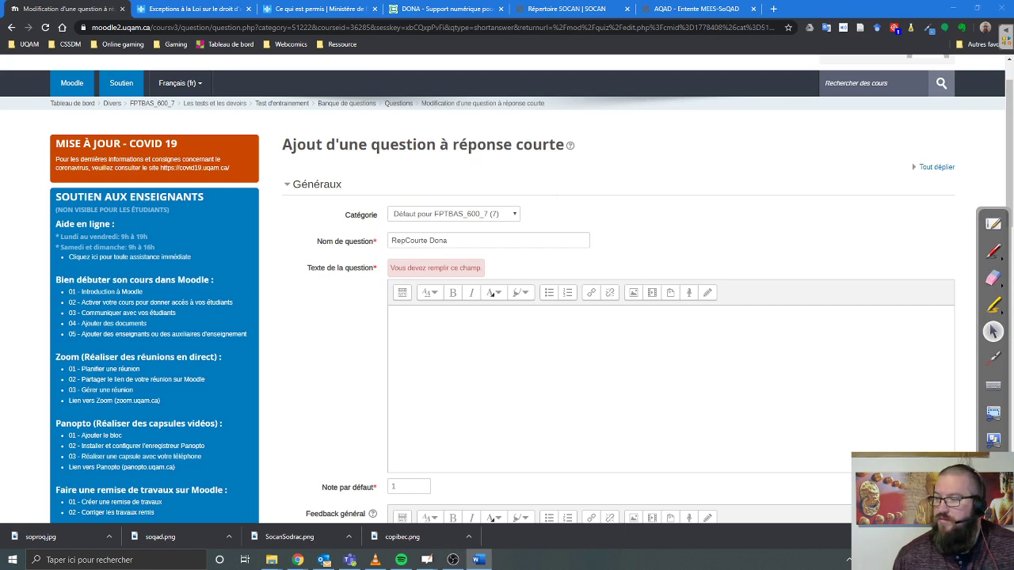
pyautogui.click(492, 337)
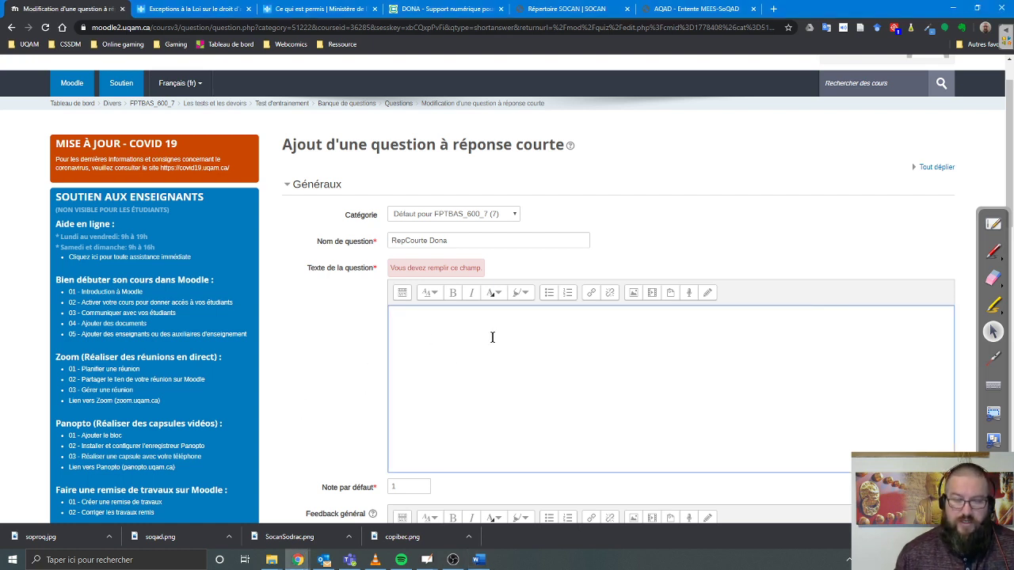
pyautogui.write("Quel est le nom du service de Copibec permettant d'obtenir d'obtenir un document numérique accessible pour les étudiantes et les étudiants ayant des déficiences perceptuelles.")
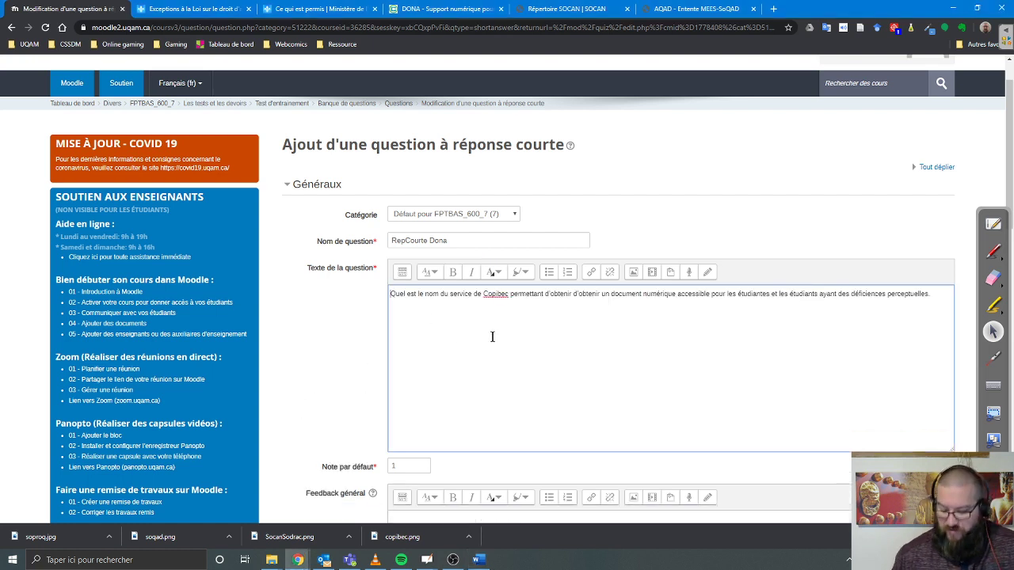
# Proofread the whole question text with the Antidote Web corrector and delete the duplicated "obtenir d'"
pyautogui.hotkey('ctrl', 'a')
pyautogui.rightClick(501, 293)
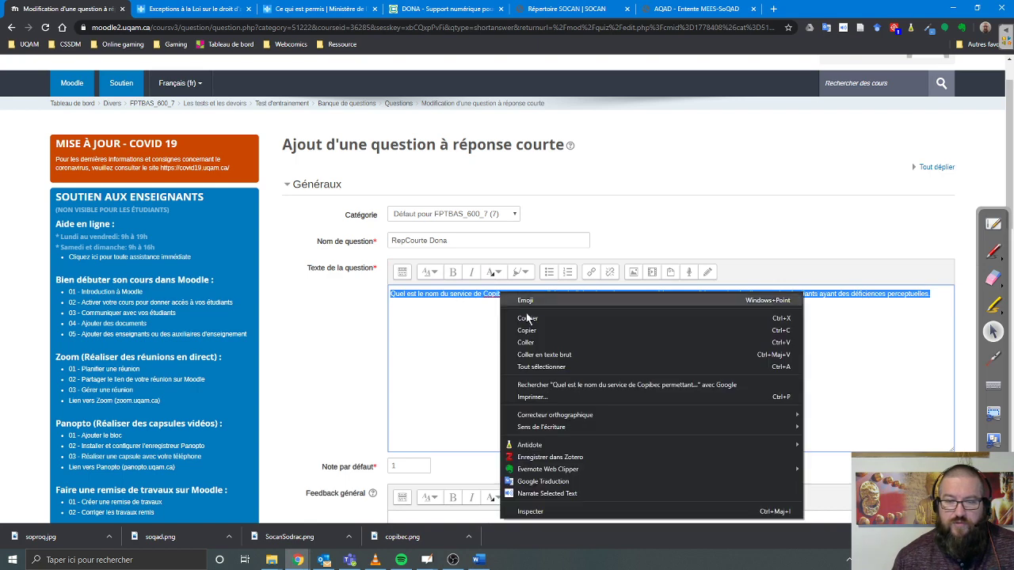
pyautogui.moveTo(729, 445)
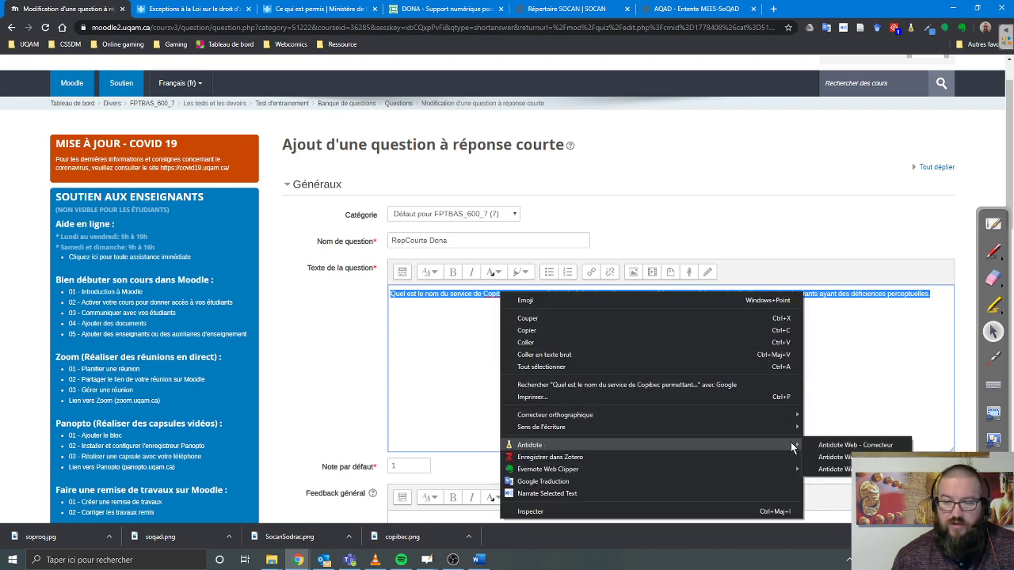
pyautogui.click(851, 445)
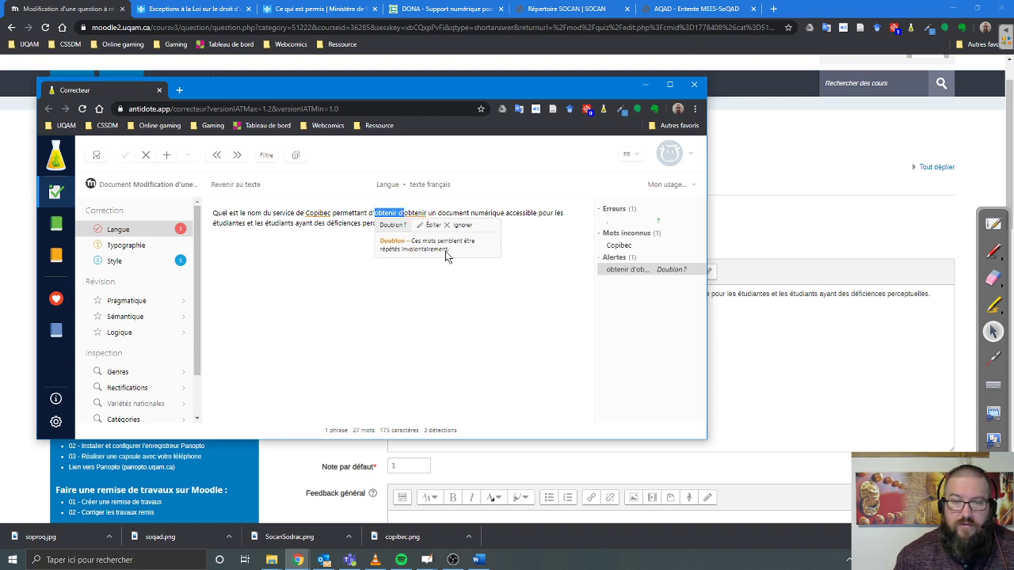
pyautogui.press('Delete')
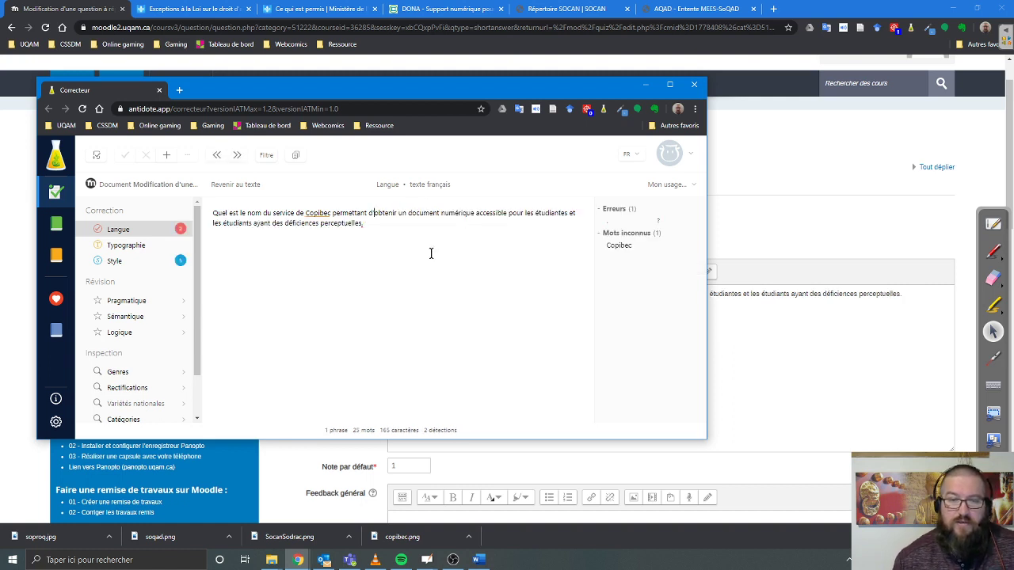
pyautogui.click(694, 84)
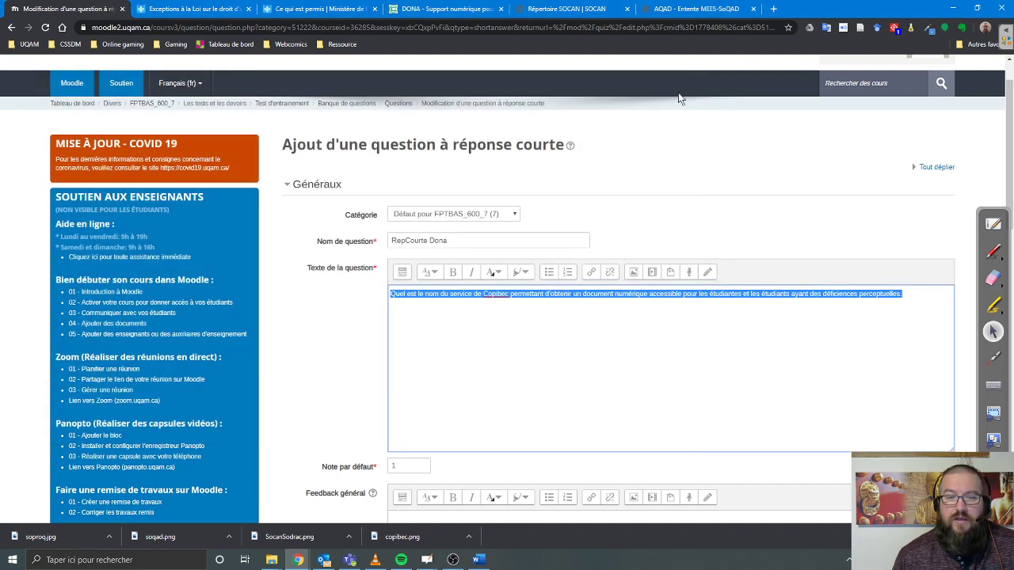
pyautogui.click(446, 432)
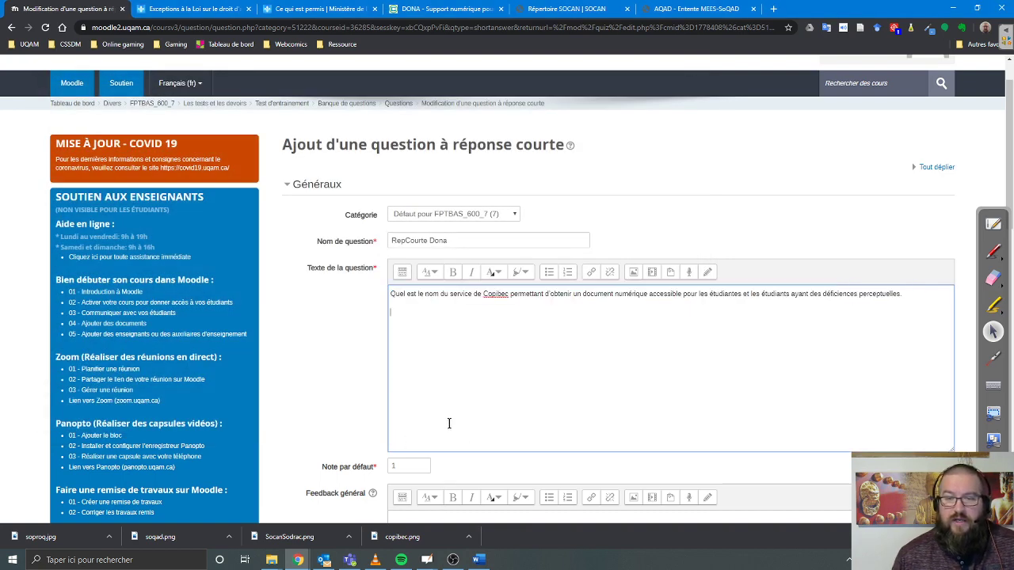
pyautogui.scroll(-2, 448, 430)
pyautogui.scroll(-1, 451, 428)
pyautogui.click(446, 339)
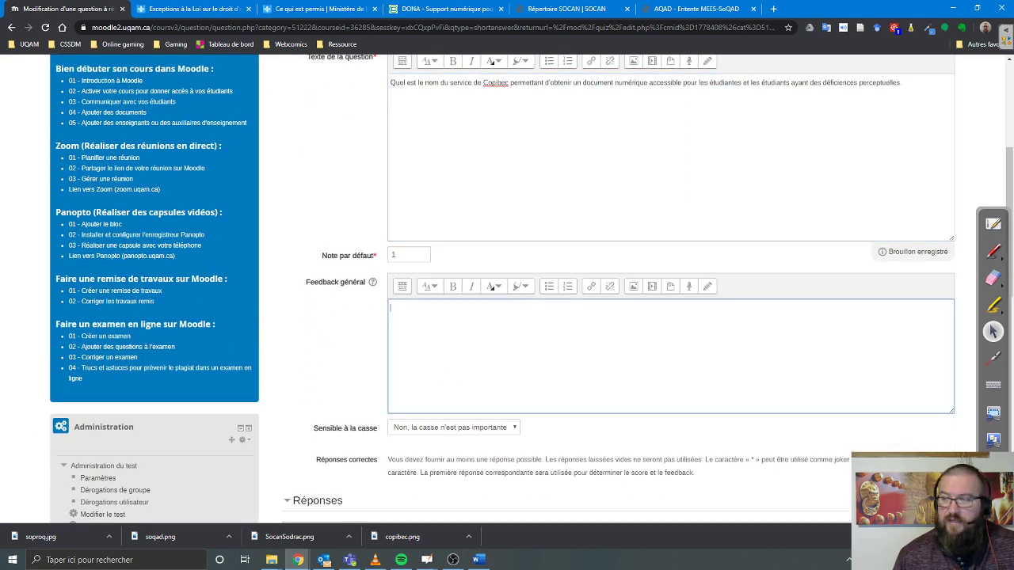
pyautogui.hotkey('alt', 'Tab')
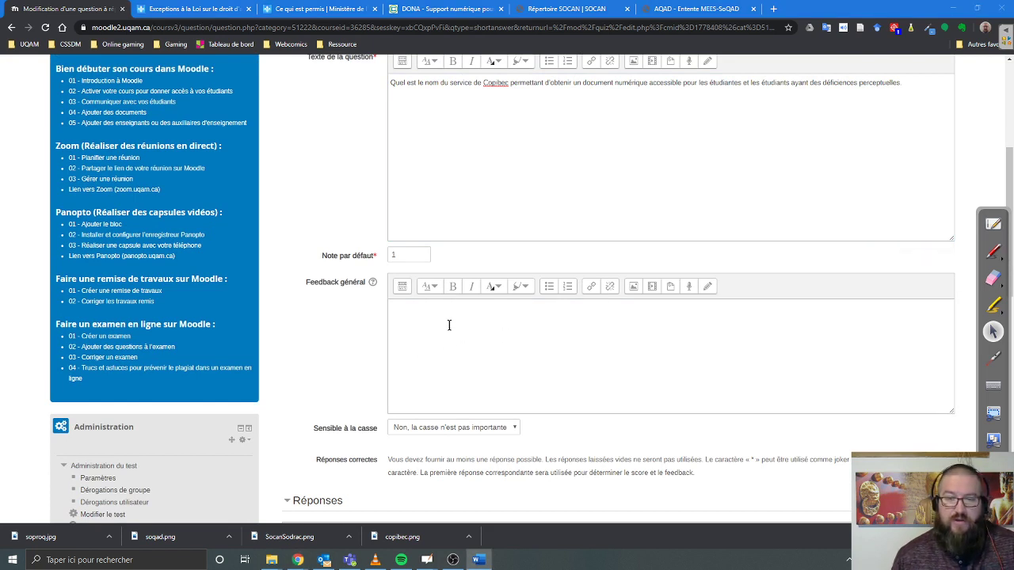
pyautogui.hotkey('alt', 'Tab')
pyautogui.write('Sourc')
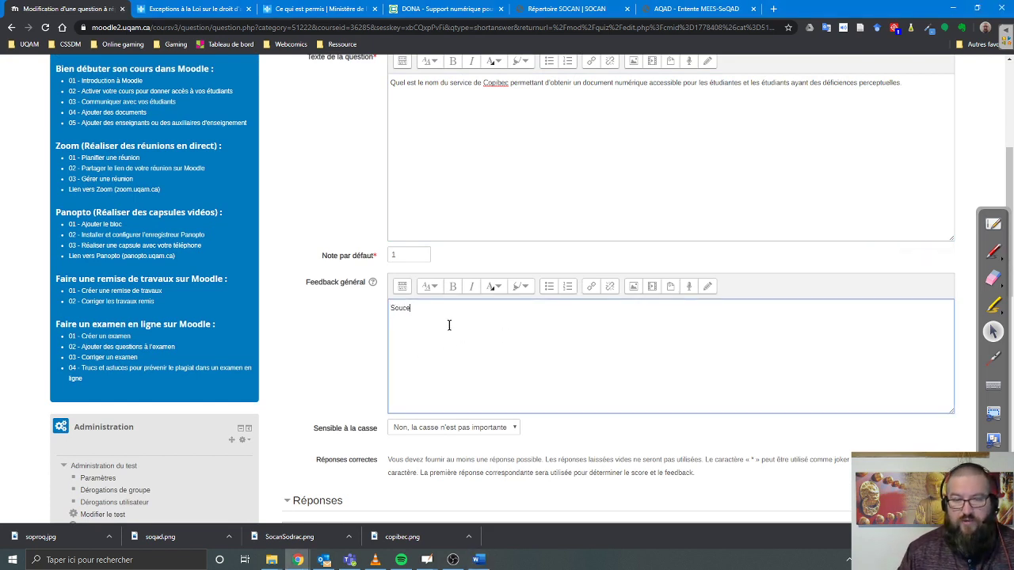
pyautogui.write('e :')
pyautogui.press('Return')
pyautogui.hotkey('ctrl', 'v')
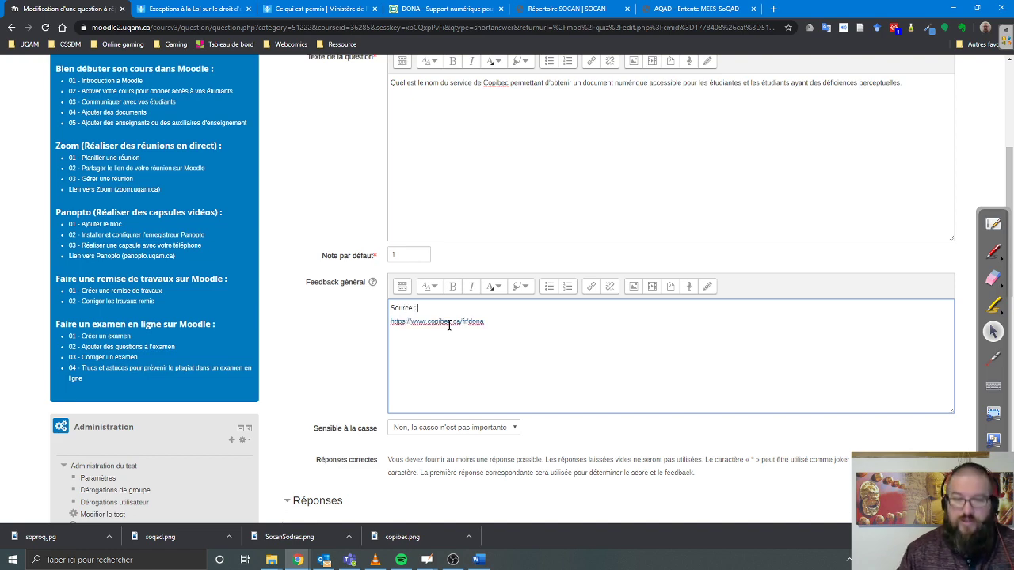
pyautogui.press('Delete')
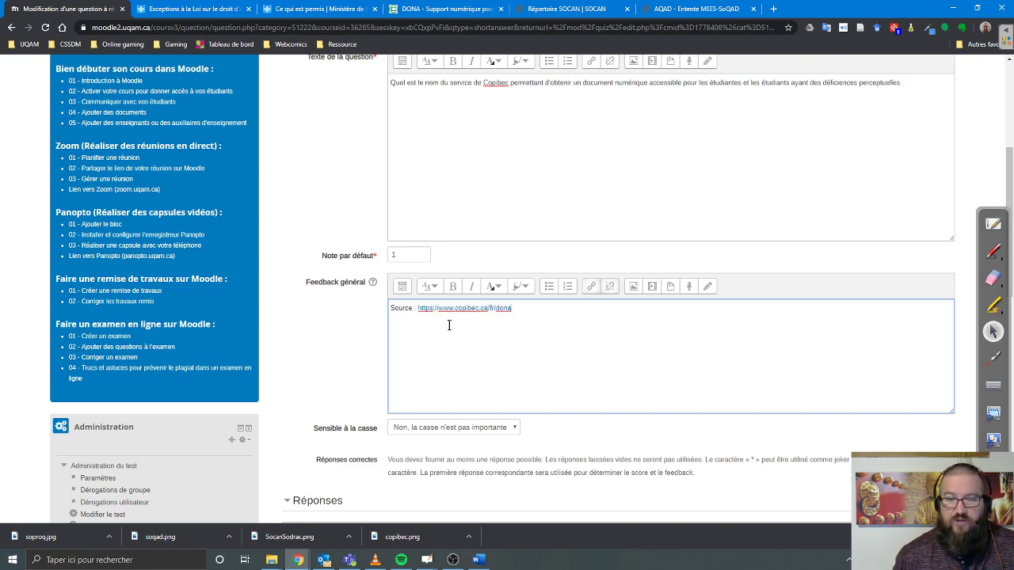
# Check the service's name in the heading of Copibec's DONA web page, and return to the Moodle question form
pyautogui.scroll(-5, 449, 324)
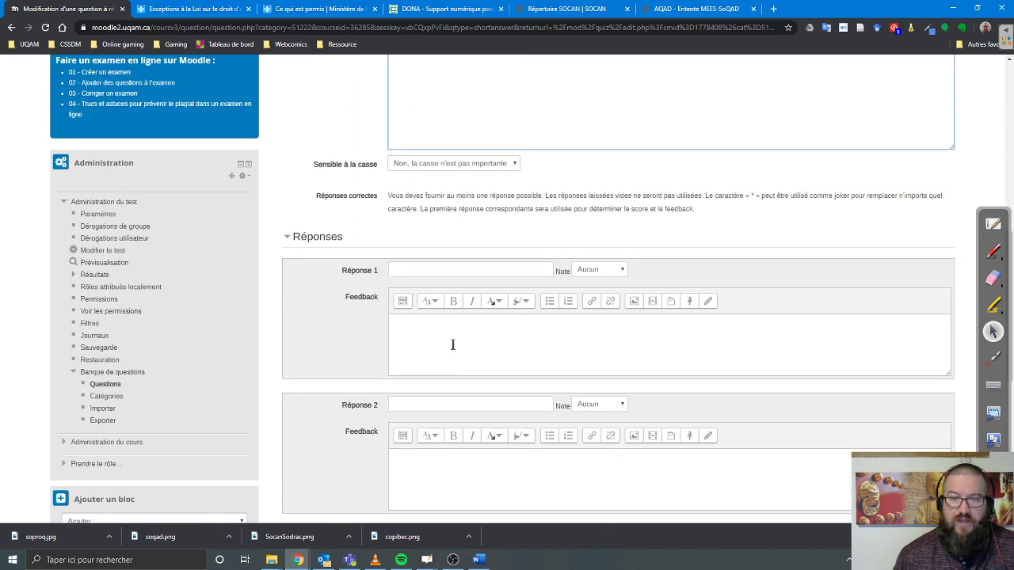
pyautogui.click(440, 9)
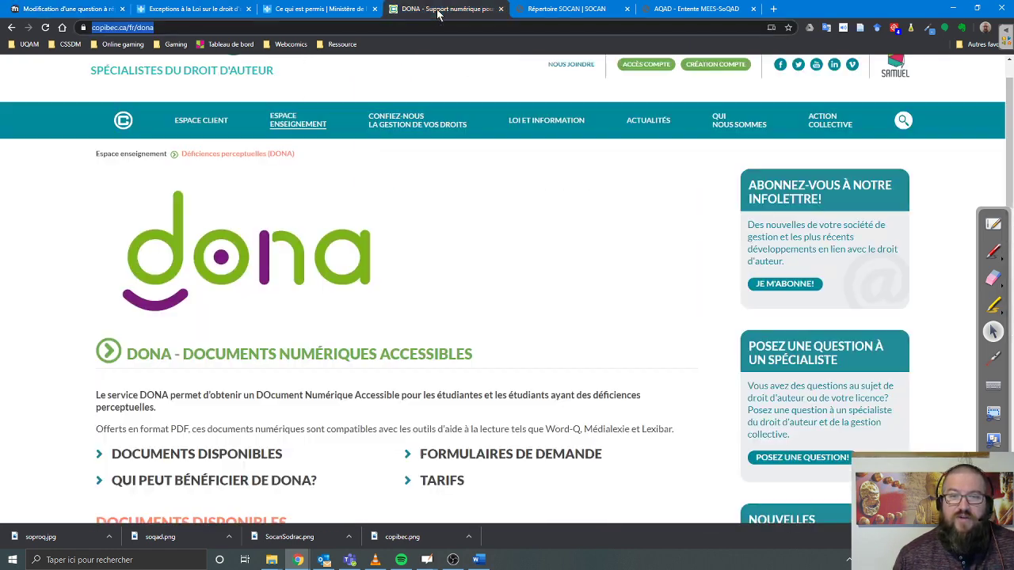
pyautogui.scroll(-1, 193, 346)
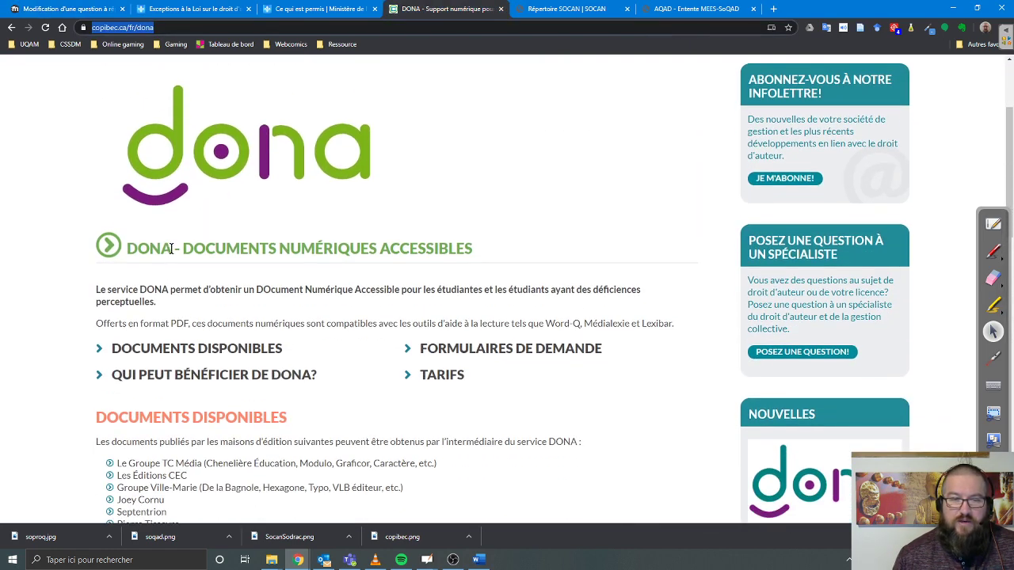
pyautogui.moveTo(172, 248); pyautogui.dragTo(127, 248)
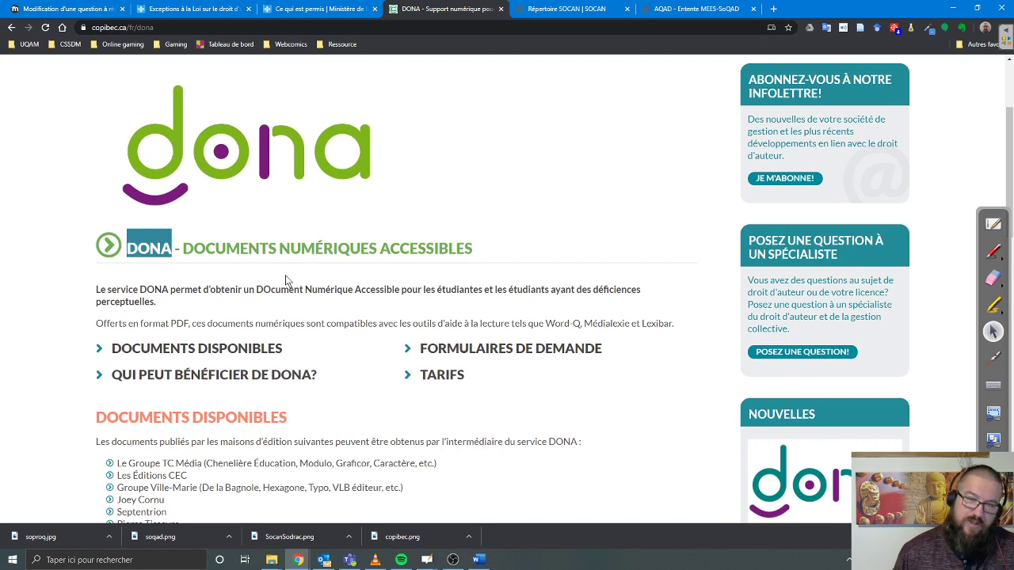
pyautogui.click(79, 10)
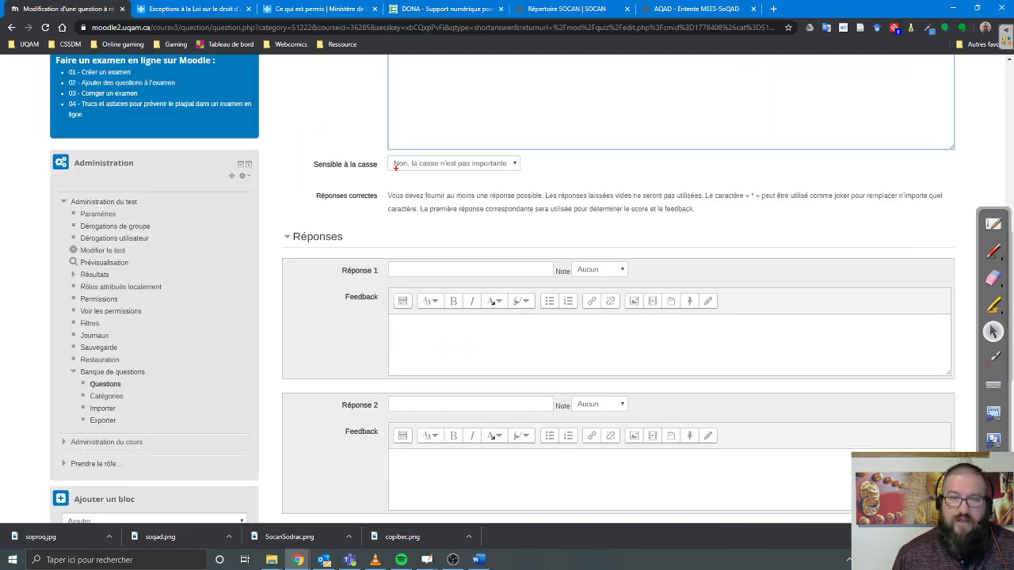
# Try the case-sensitivity option "Oui, la casse doit correspondre" and restore "Non, la casse n'est pas importante"
pyautogui.moveTo(374, 151); pyautogui.dragTo(515, 182)
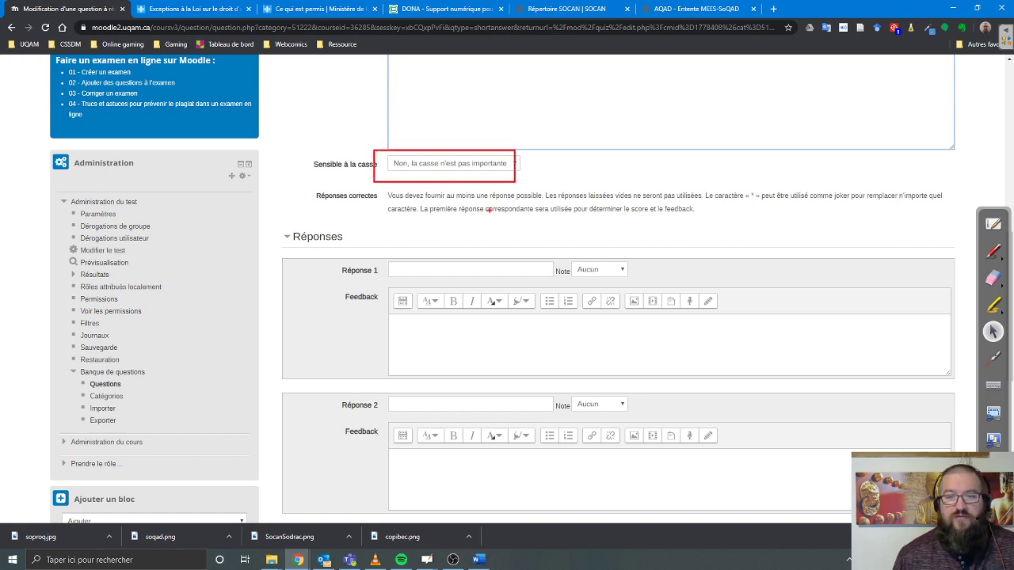
pyautogui.click(413, 165)
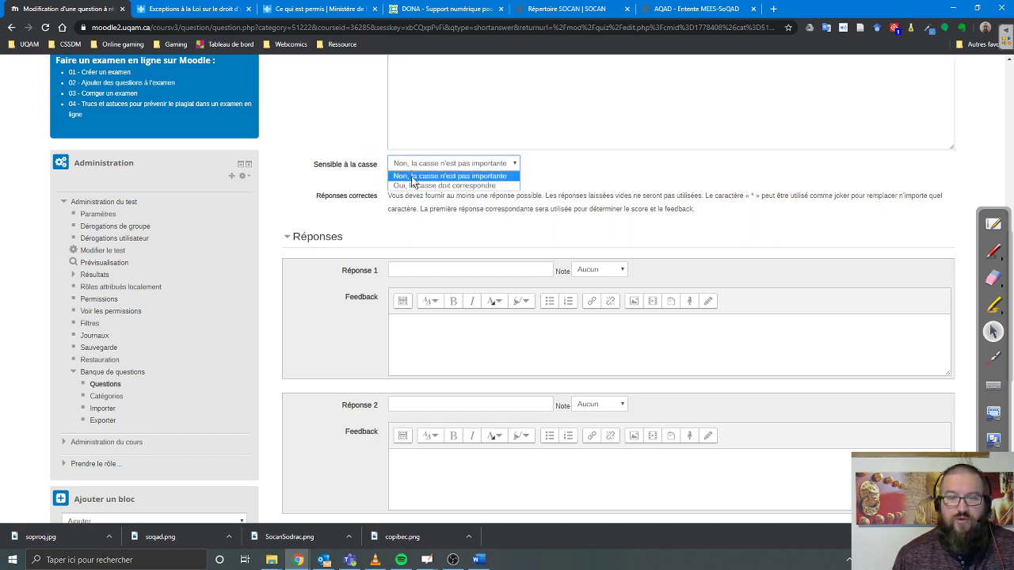
pyautogui.click(448, 186)
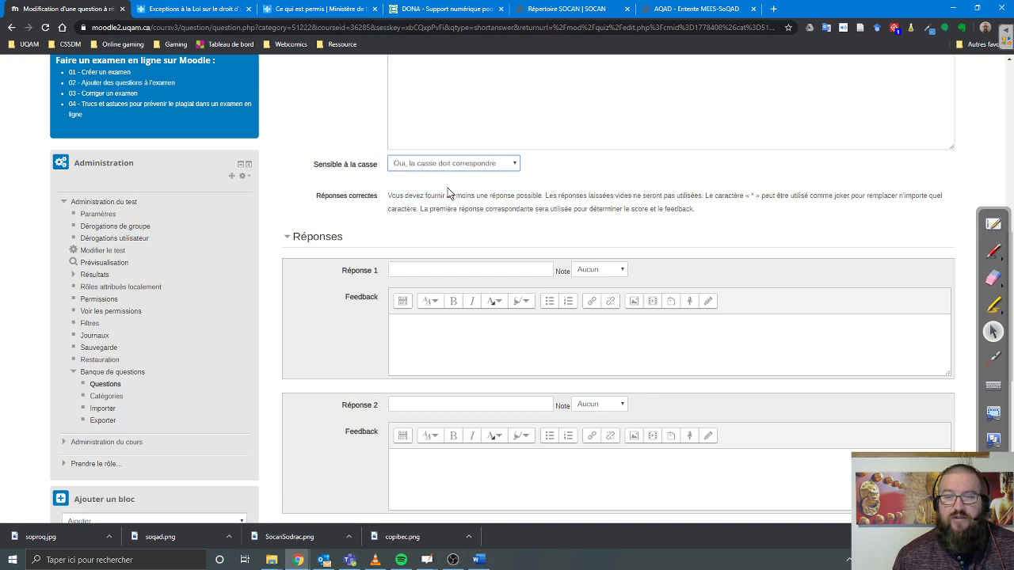
pyautogui.click(398, 171)
pyautogui.click(401, 177)
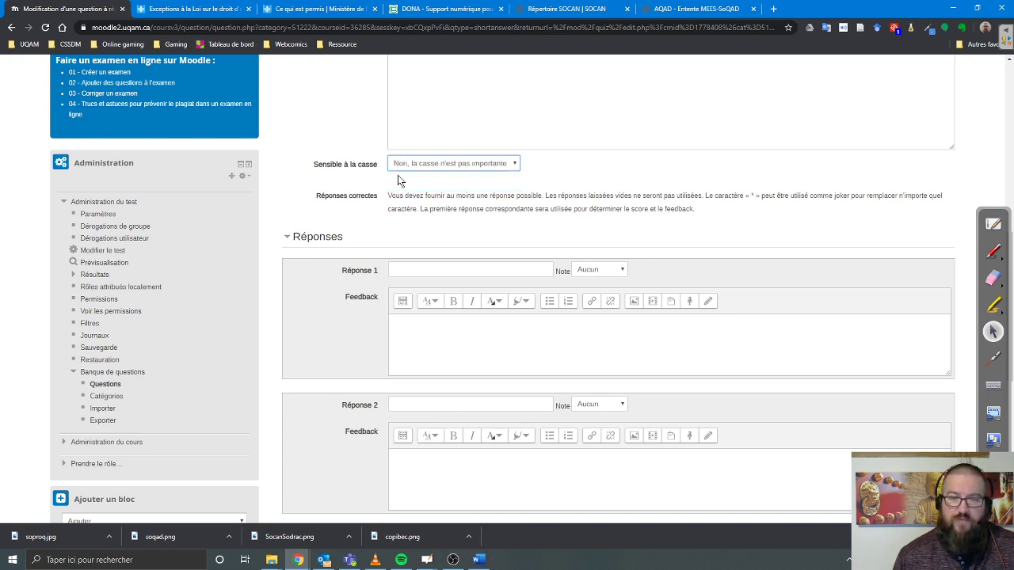
# Enter "DONA" as the accepted answer for Réponse 1
pyautogui.click(404, 271)
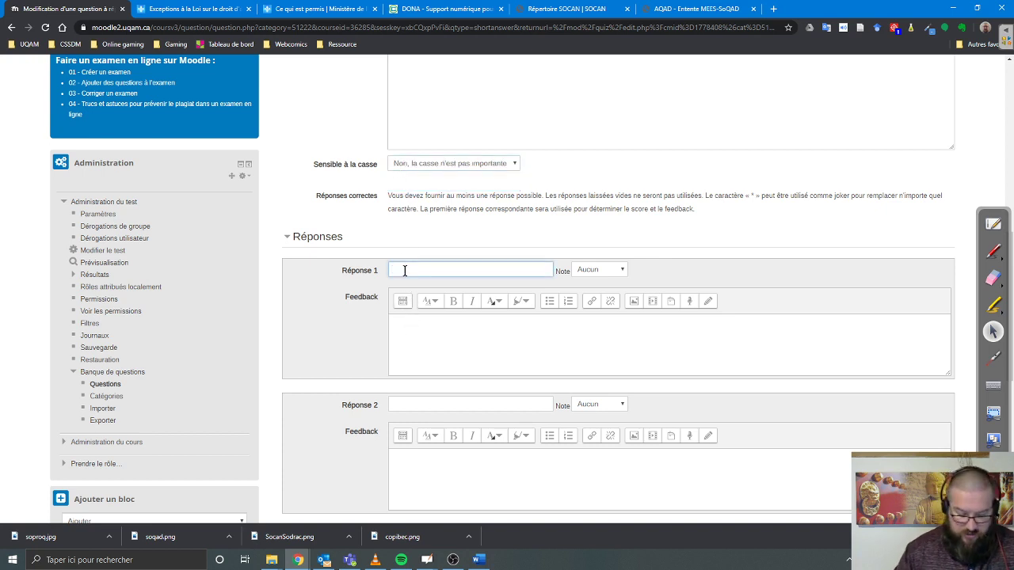
pyautogui.write('DONA')
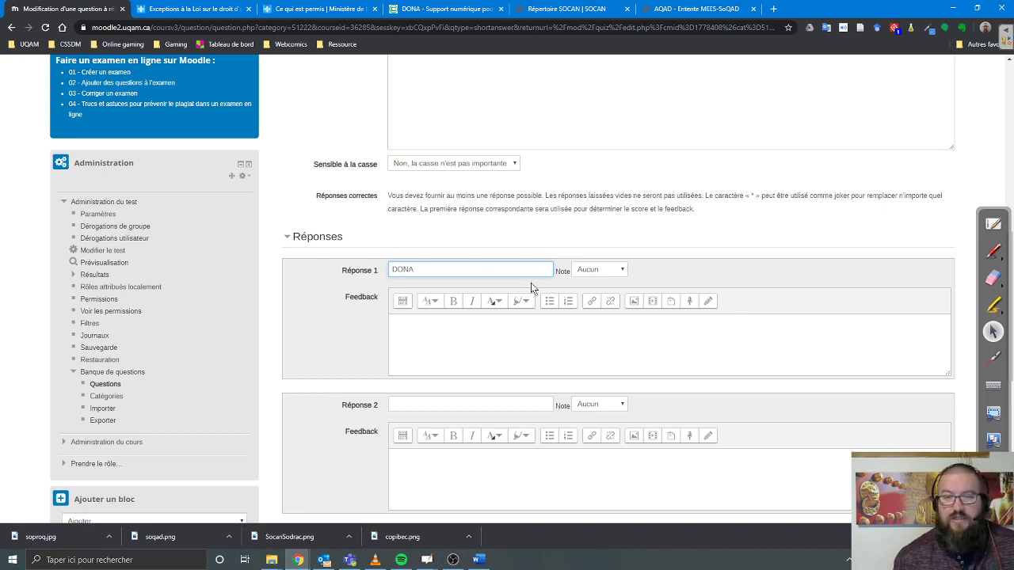
# Set the grade for the accepted answer "DONA" in Réponse 1 to 100%
pyautogui.click(590, 271)
pyautogui.click(590, 293)
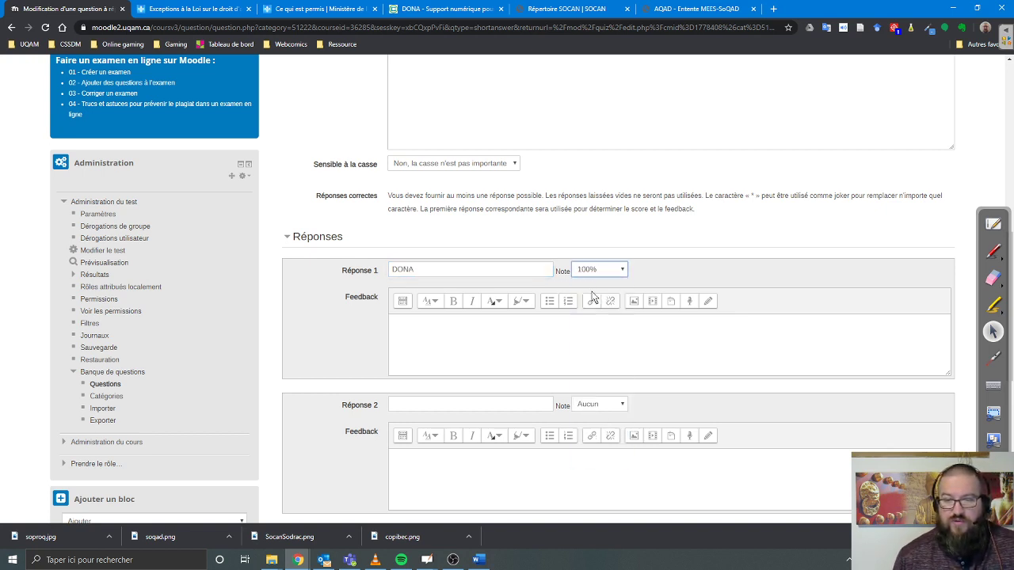
pyautogui.click(465, 342)
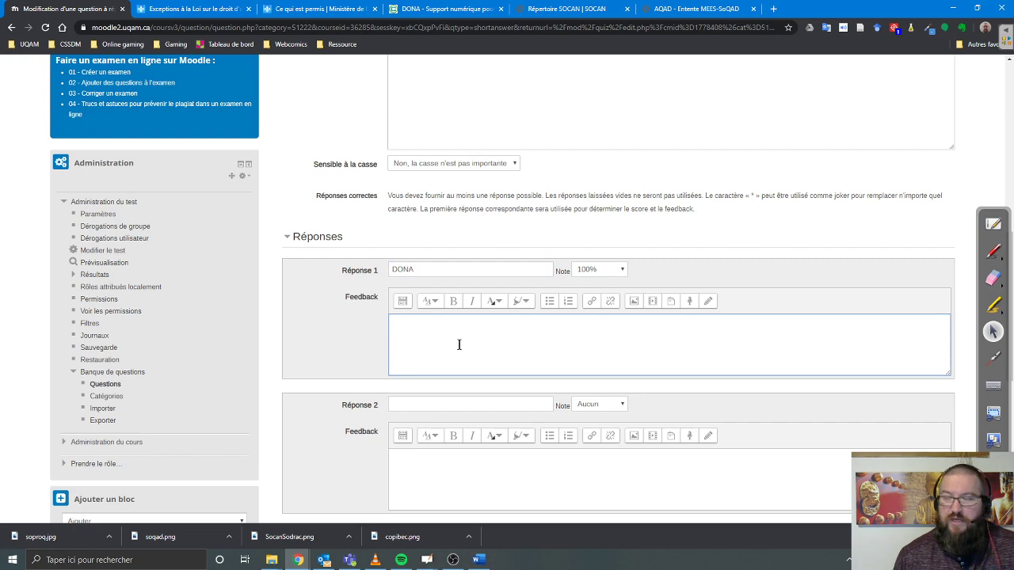
# Copy "DOCUMENTS NUMÉRIQUES ACCESSIBLES" from the heading of Copibec's DONA web page
pyautogui.click(423, 11)
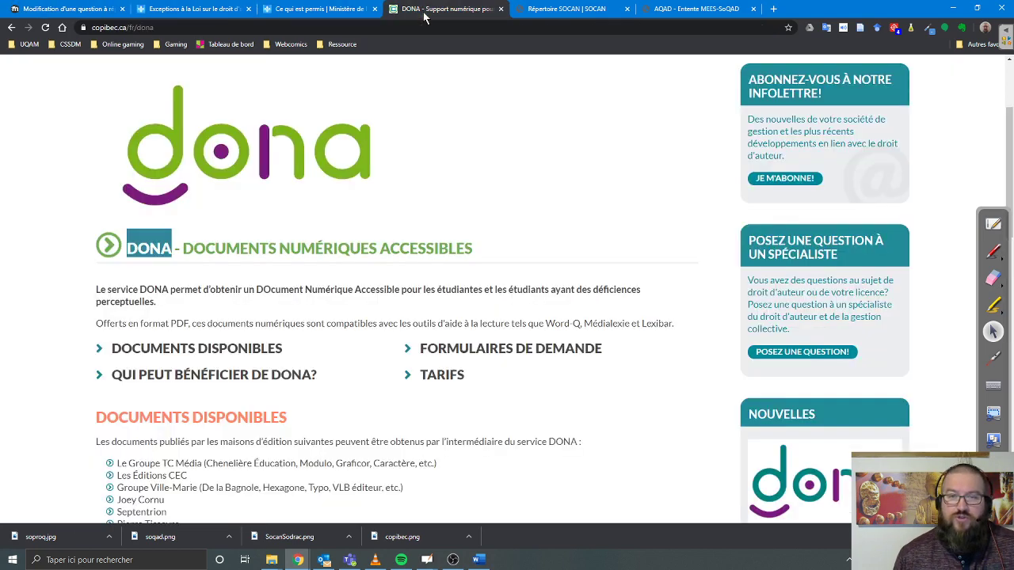
pyautogui.scroll(-1, 299, 233)
pyautogui.click(194, 140)
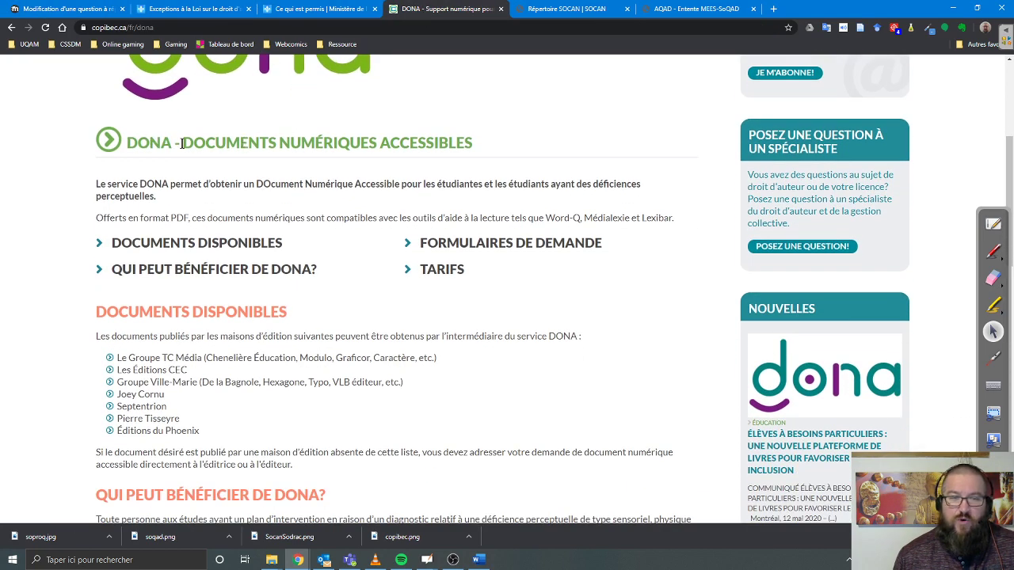
pyautogui.moveTo(182, 144); pyautogui.dragTo(474, 144)
pyautogui.hotkey('ctrl', 'c')
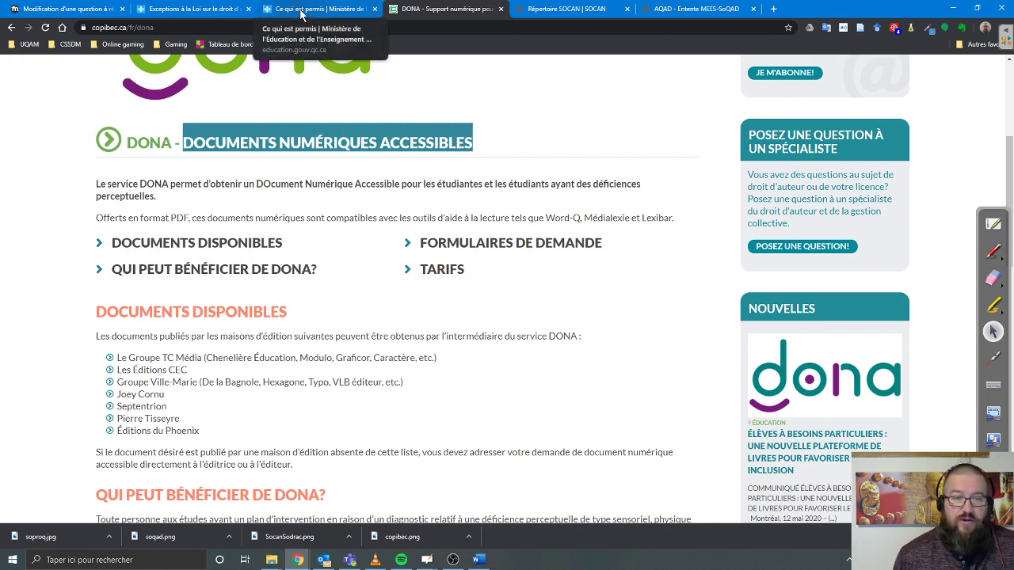
# Back in the Moodle question form, paste "DOCUMENTS NUMÉRIQUES ACCESSIBLES" as Réponse 2 and set its grade to 100%
pyautogui.click(61, 13)
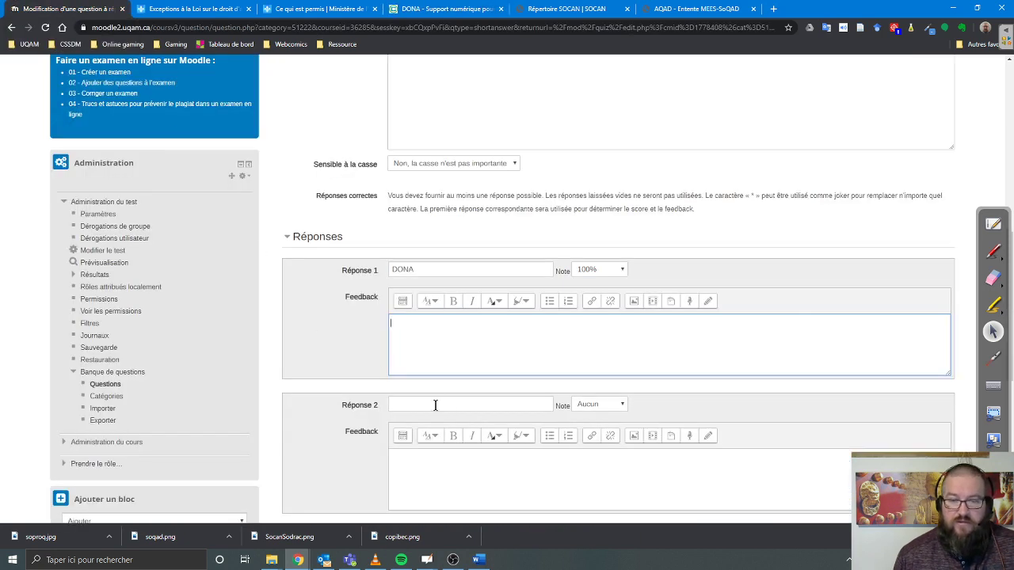
pyautogui.scroll(-3, 435, 405)
pyautogui.click(410, 245)
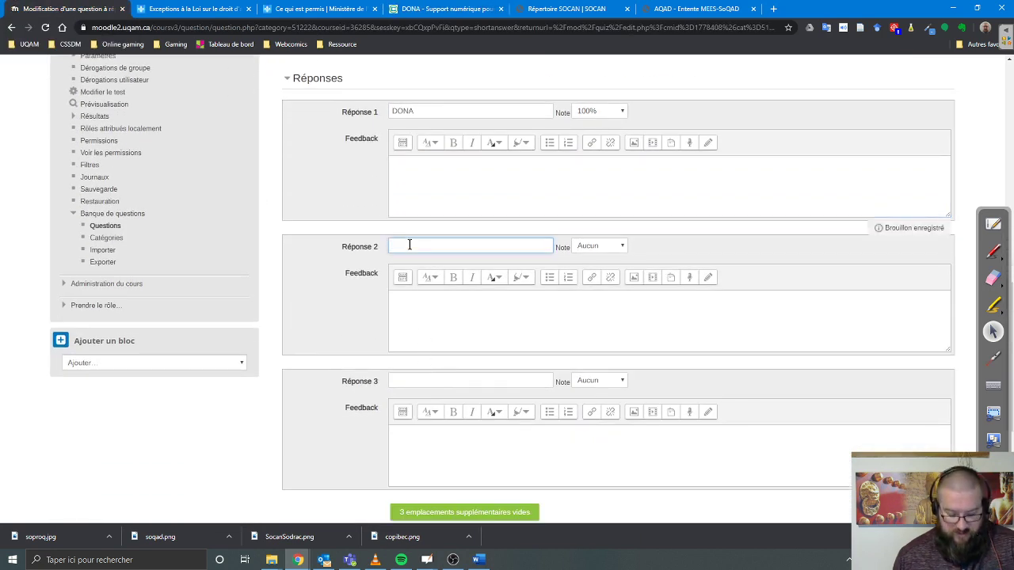
pyautogui.hotkey('ctrl', 'v')
pyautogui.click(595, 249)
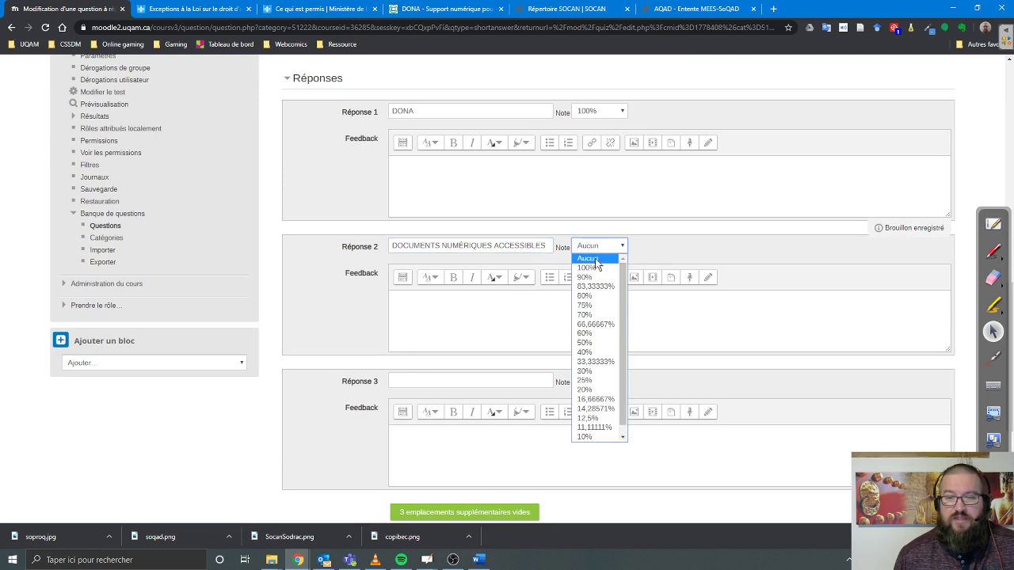
pyautogui.click(597, 269)
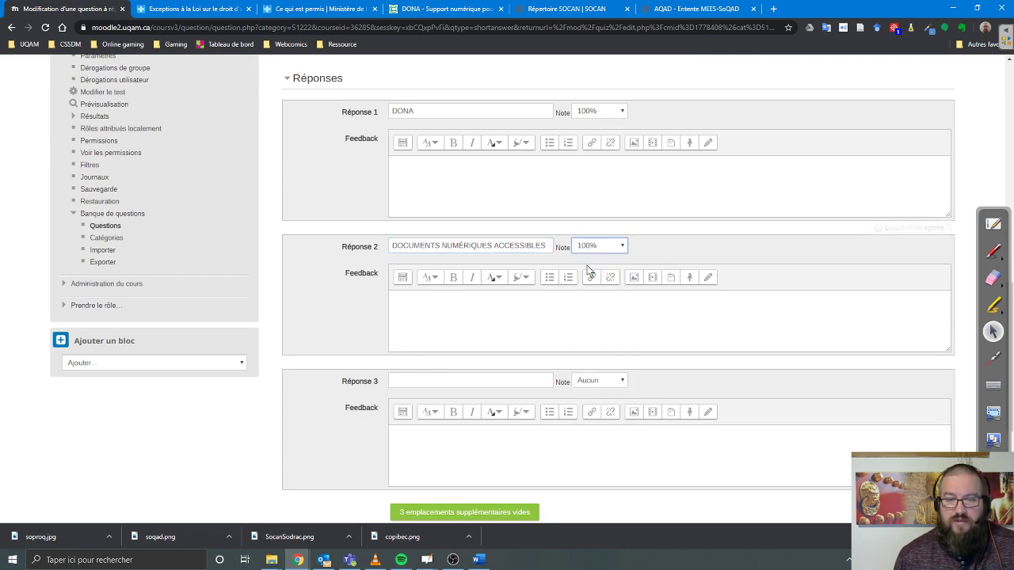
# Enter "Service DONA" as Réponse 3 with a grade of 100%, and save the short-answer question
pyautogui.click(426, 383)
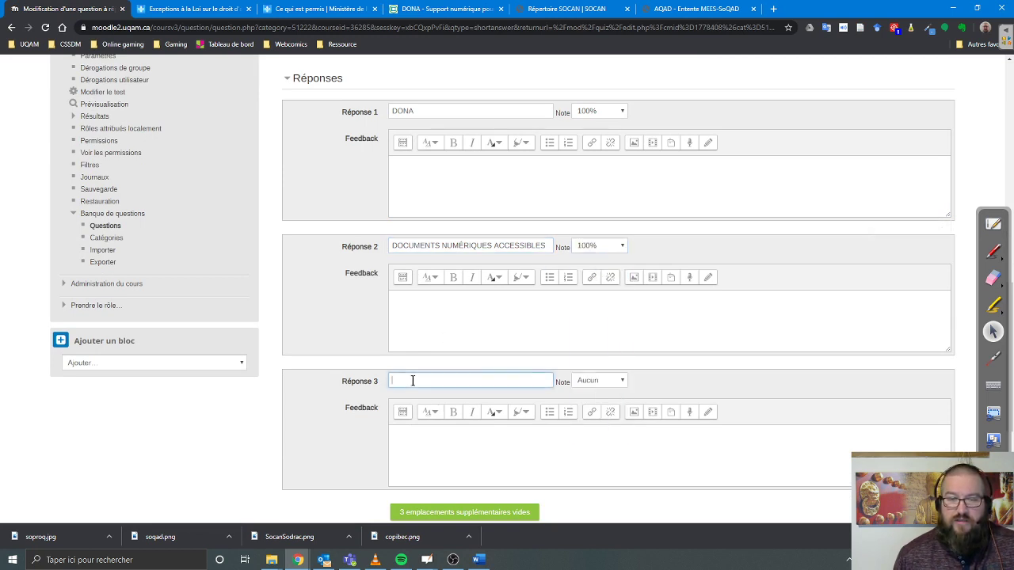
pyautogui.write('Serv')
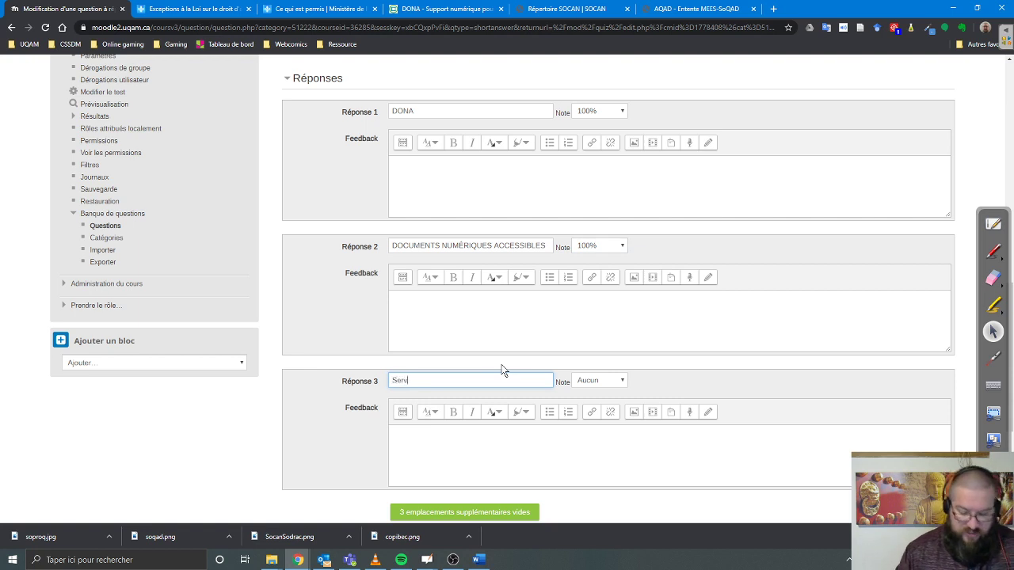
pyautogui.write('ice DONA')
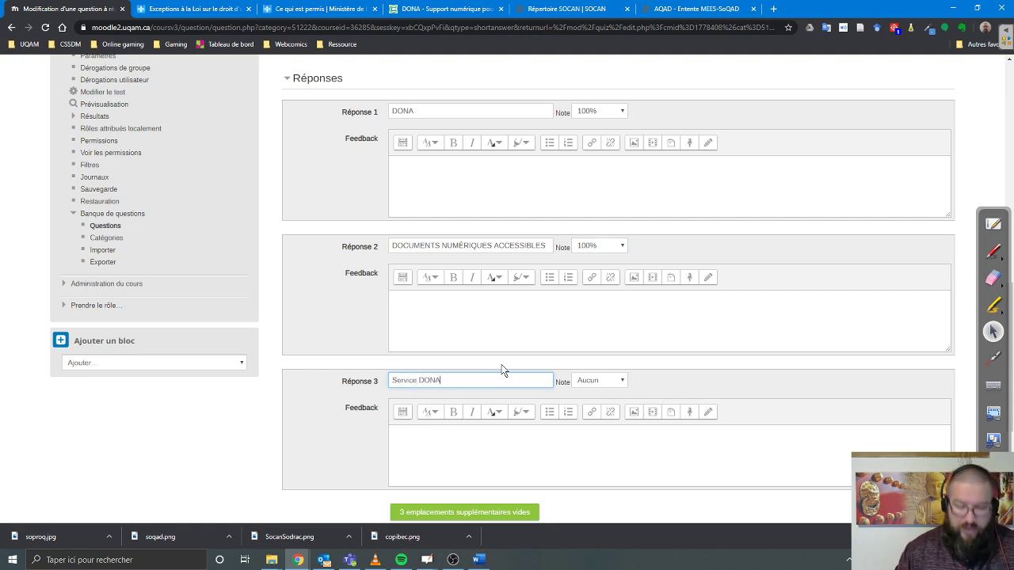
pyautogui.click(591, 381)
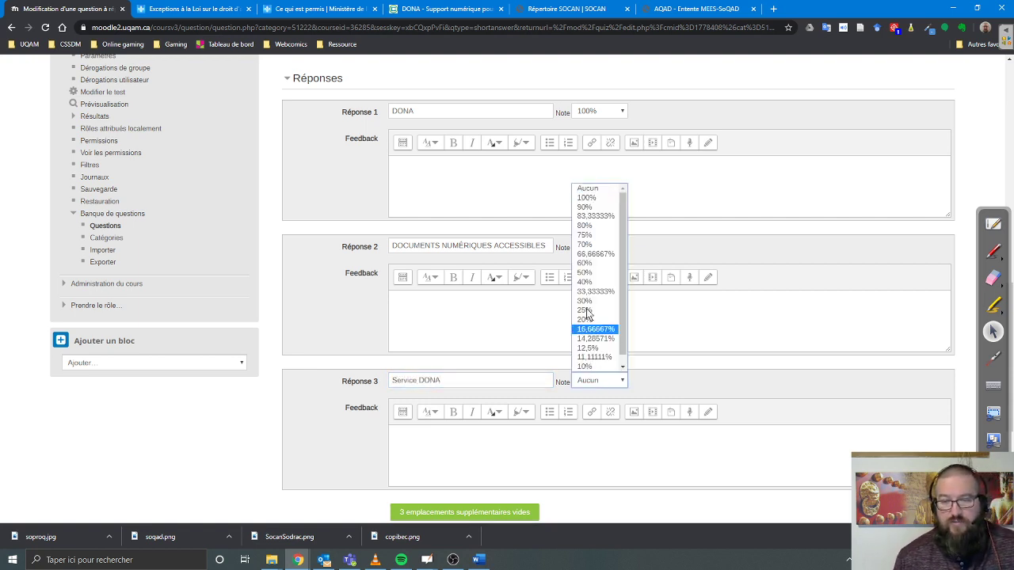
pyautogui.click(591, 196)
pyautogui.scroll(-2, 356, 357)
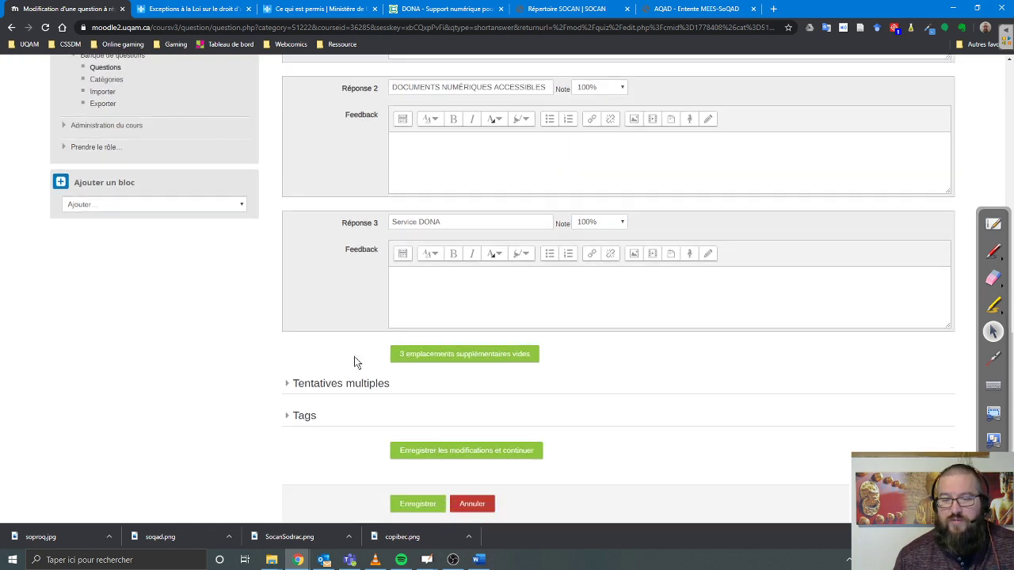
pyautogui.click(419, 505)
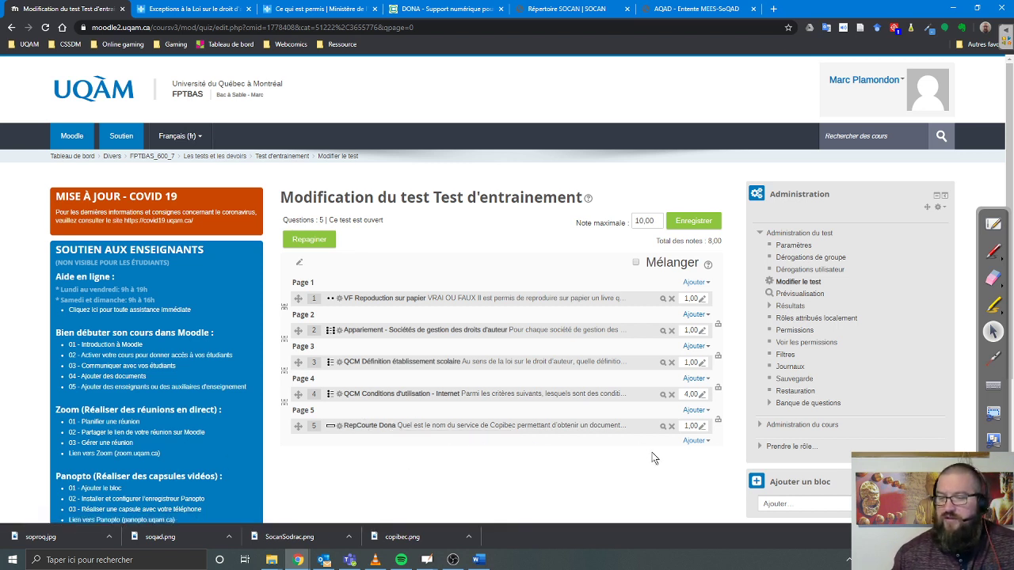
# Add a new question of type Composition at the end of the quiz, after the RepCourte Dona question
pyautogui.click(704, 444)
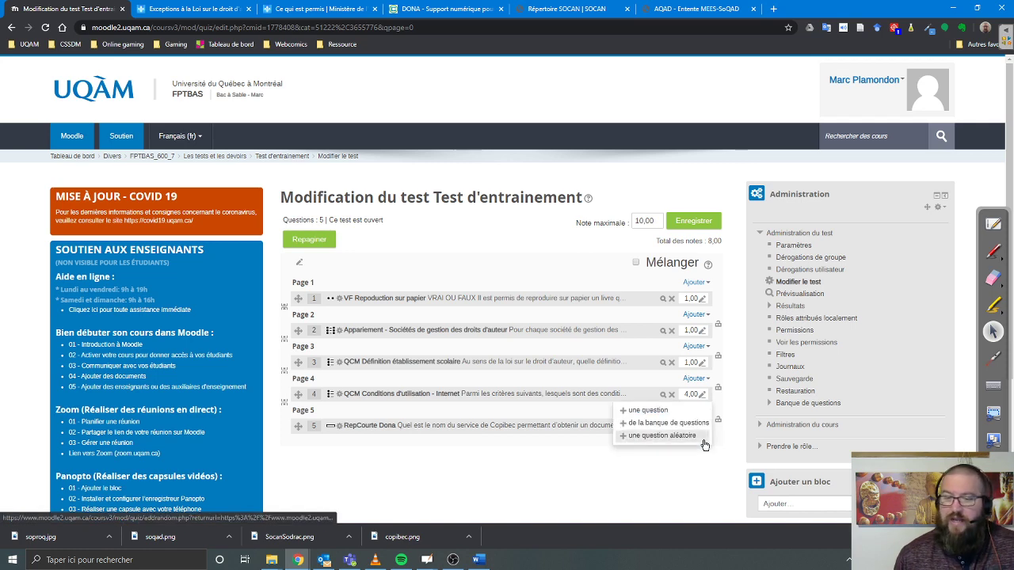
pyautogui.click(648, 414)
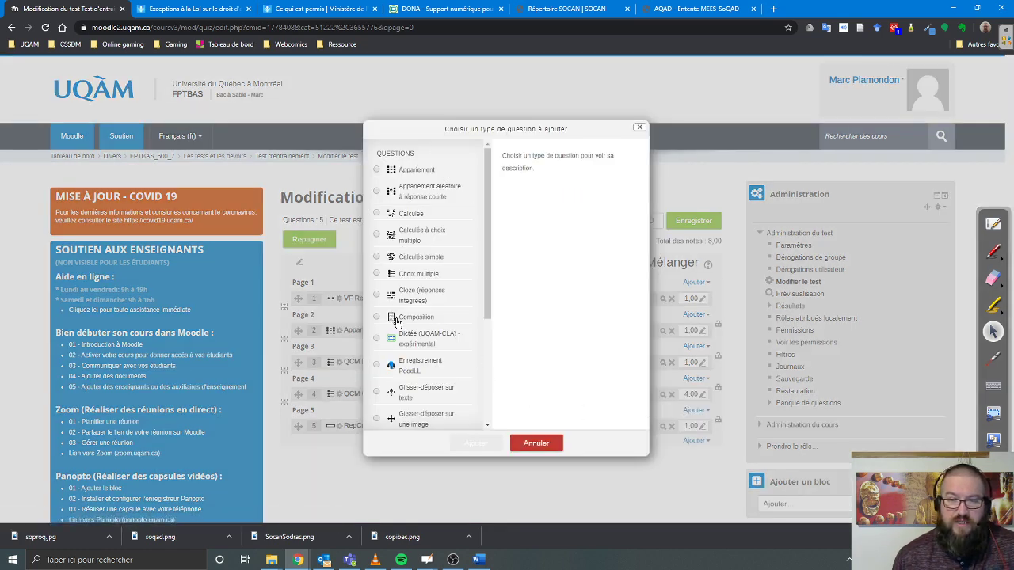
pyautogui.moveTo(370, 307); pyautogui.dragTo(456, 325)
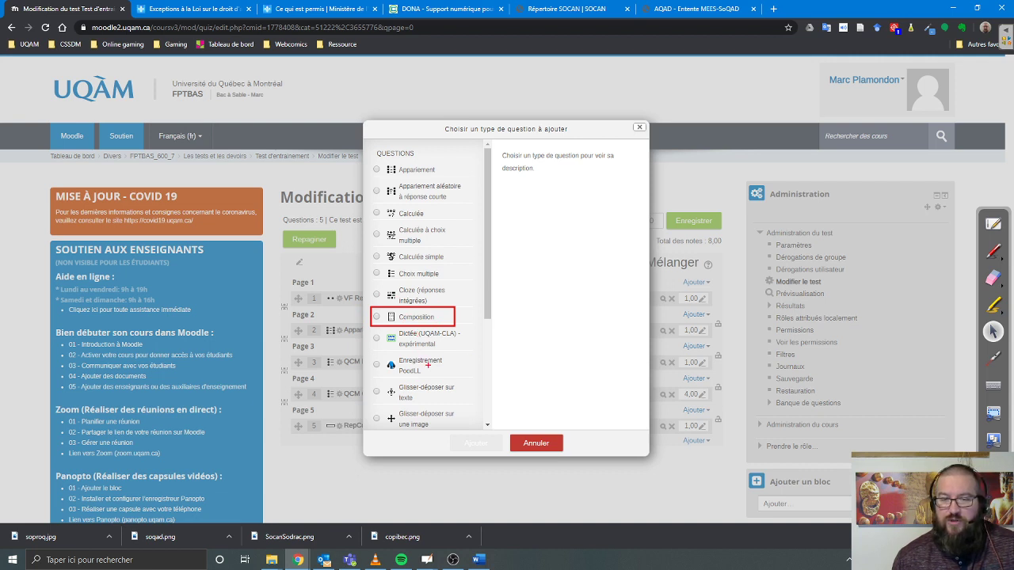
pyautogui.press('Escape')
pyautogui.click(377, 318)
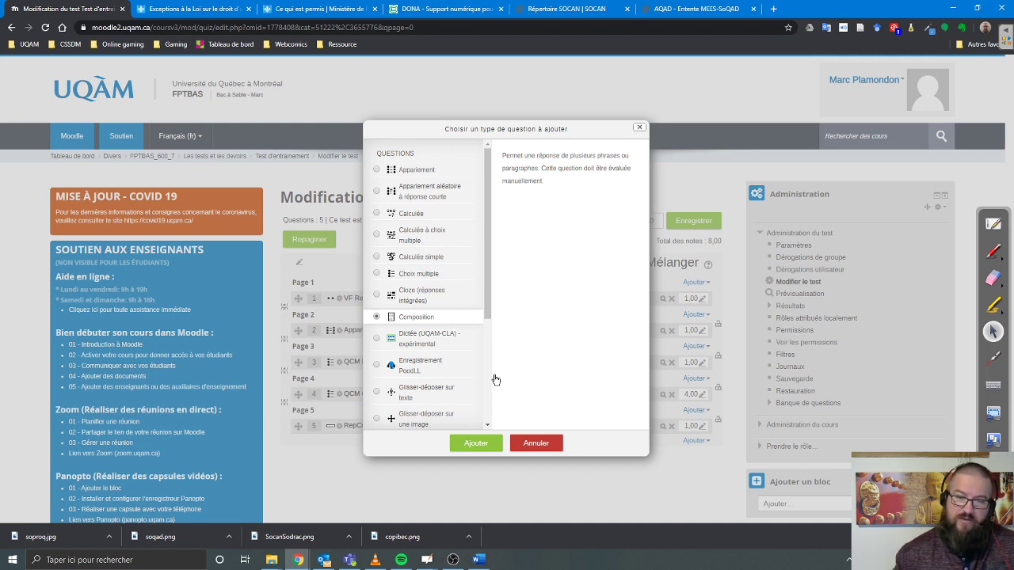
pyautogui.click(477, 447)
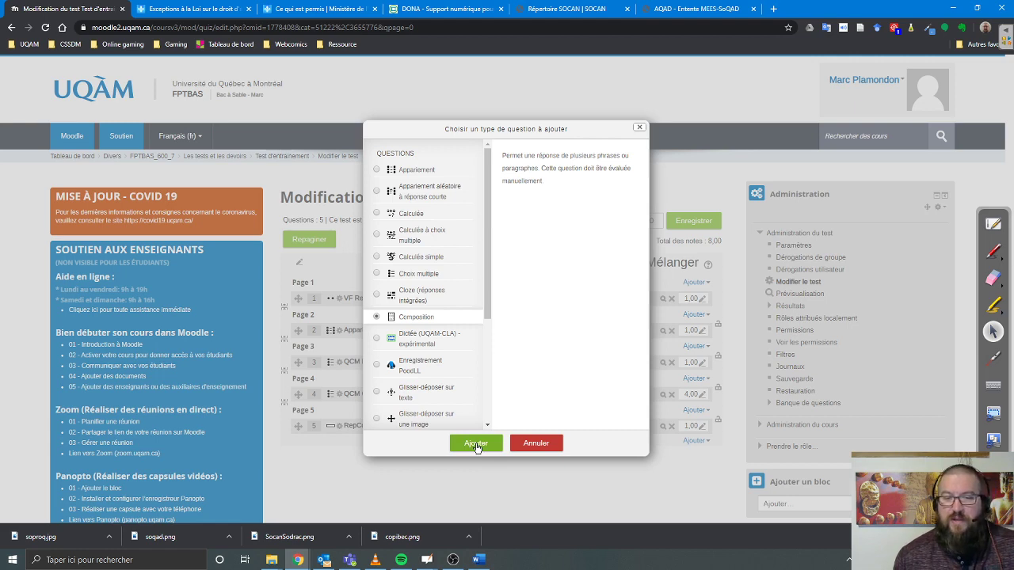
pyautogui.click(476, 446)
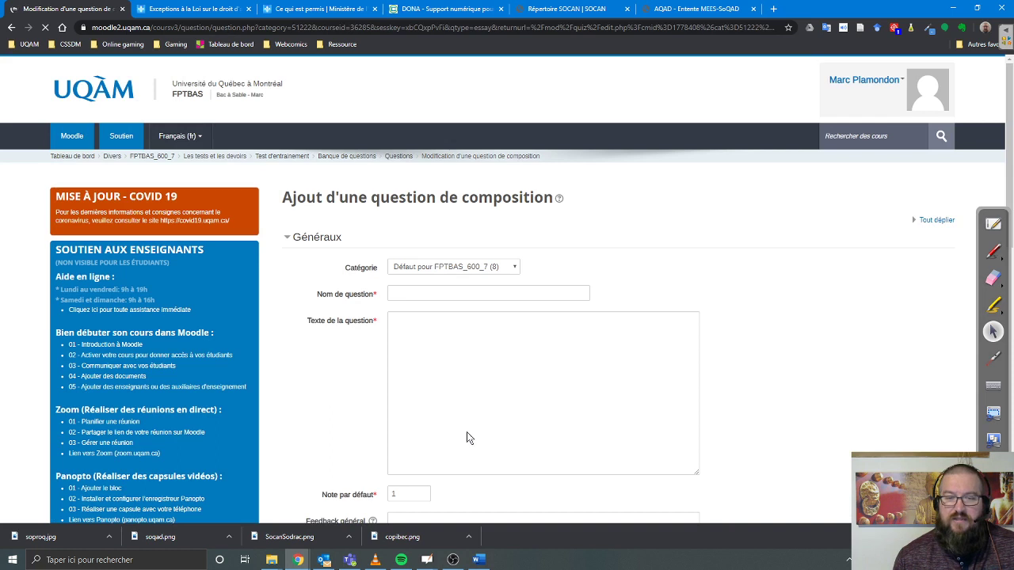
# Name the composition question "RepLongue Oeuvre Socan"
pyautogui.click(410, 293)
pyautogui.write('R')
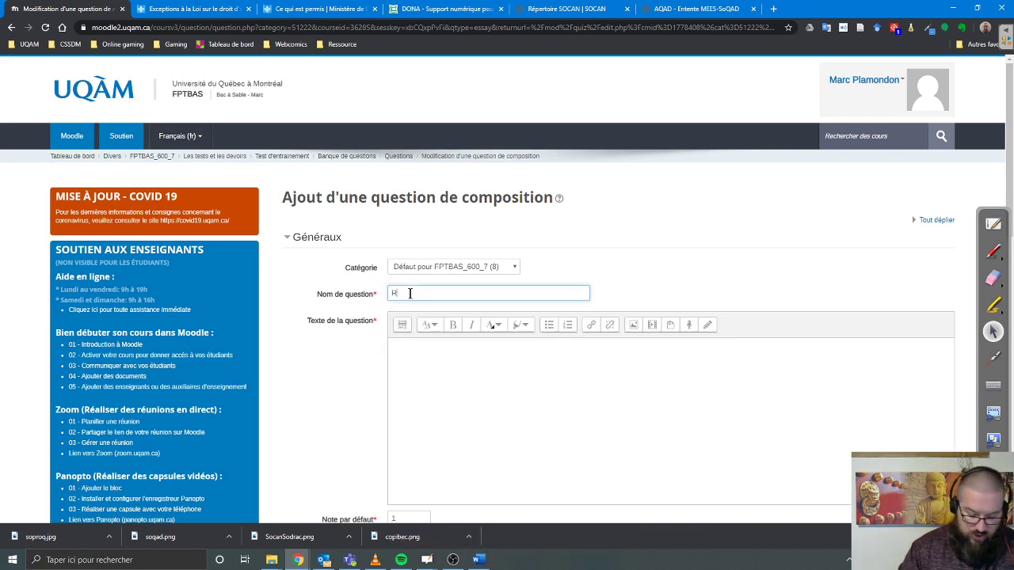
pyautogui.write('epl')
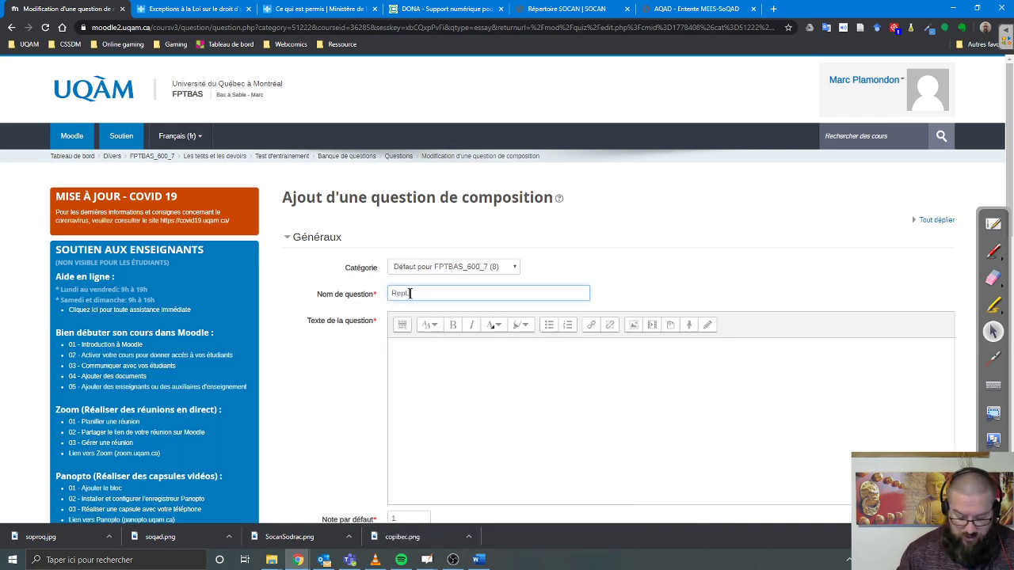
pyautogui.write('angue')
pyautogui.doubleClick(409, 293)
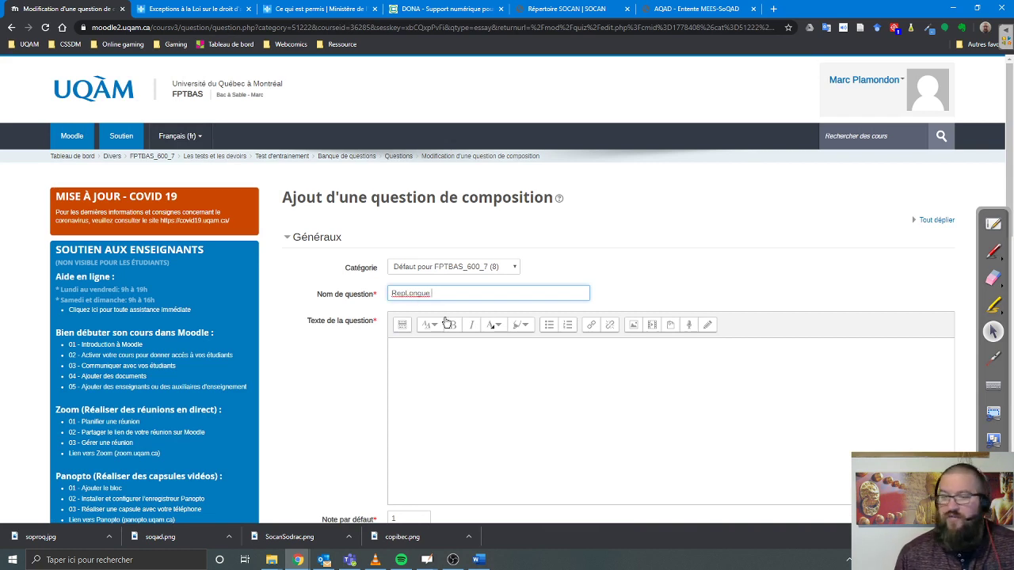
pyautogui.write('Oeuvre ')
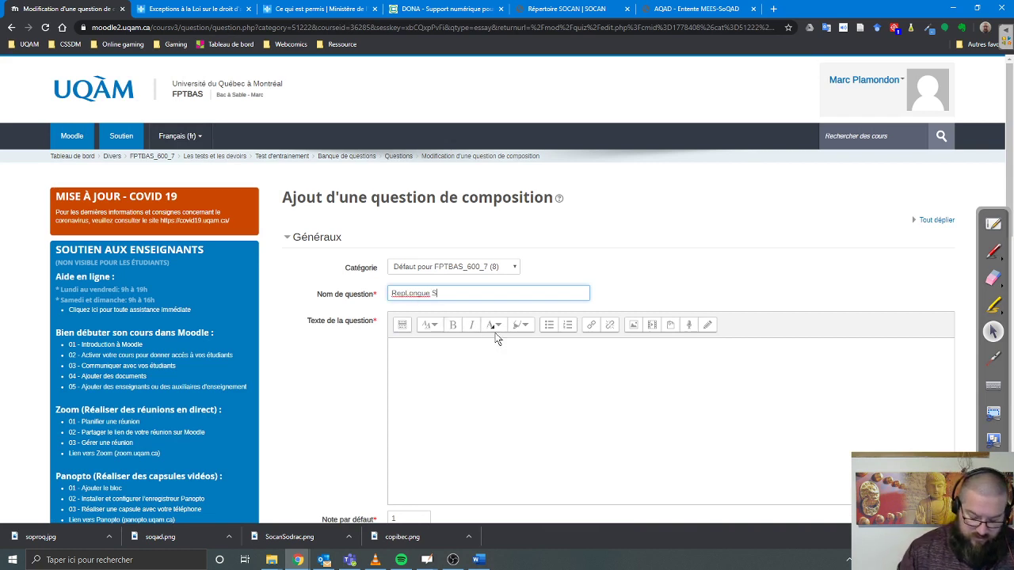
pyautogui.write('Socan')
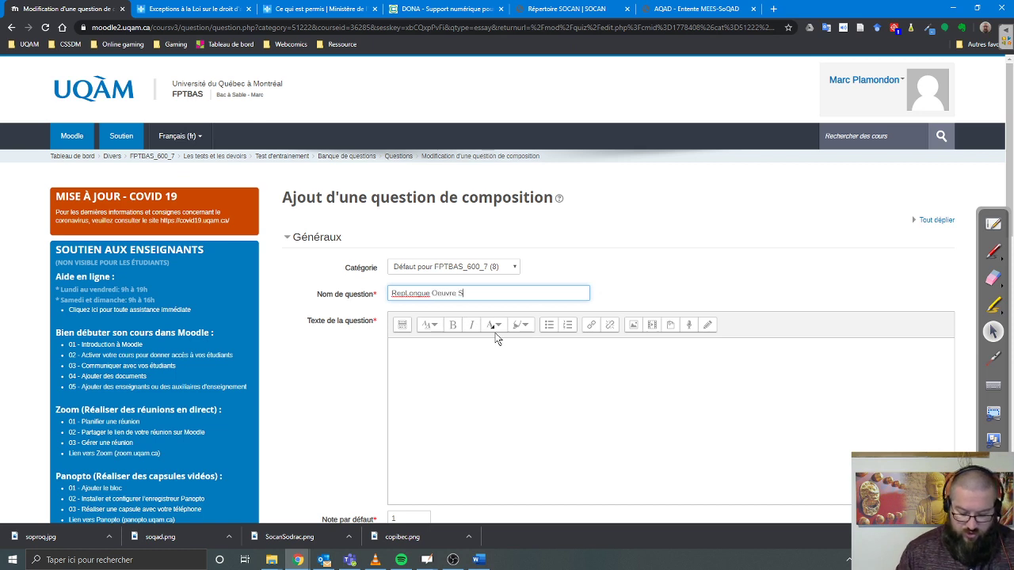
# Copy the Word document's question beginning "Selon le répertoire de la Socan, nommez 1 œuvre dont la diffusion en classe" into the question text
pyautogui.click(488, 382)
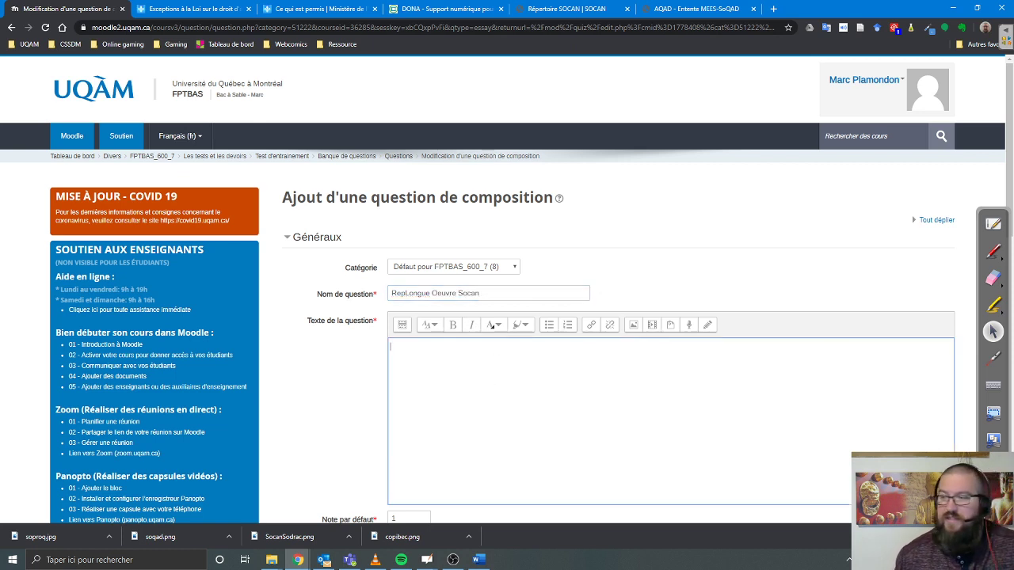
pyautogui.click(478, 560)
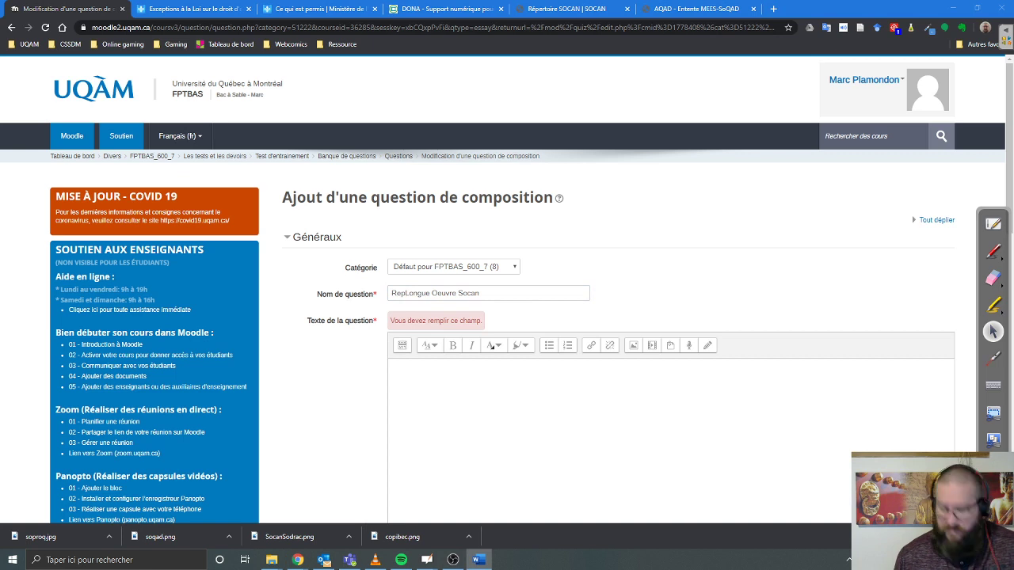
pyautogui.click(558, 405)
pyautogui.write("Selon le répertoire de la Socan, nommez 1 œuvre dont la diffusion en classe serait permise en vertu de l'entente du MEES avec la Socan.")
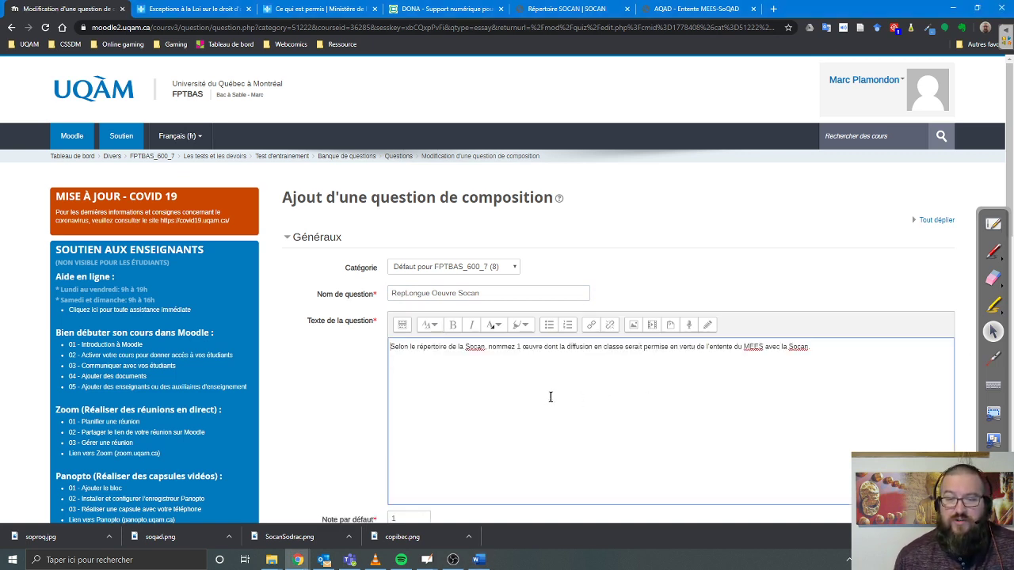
pyautogui.scroll(-2, 551, 397)
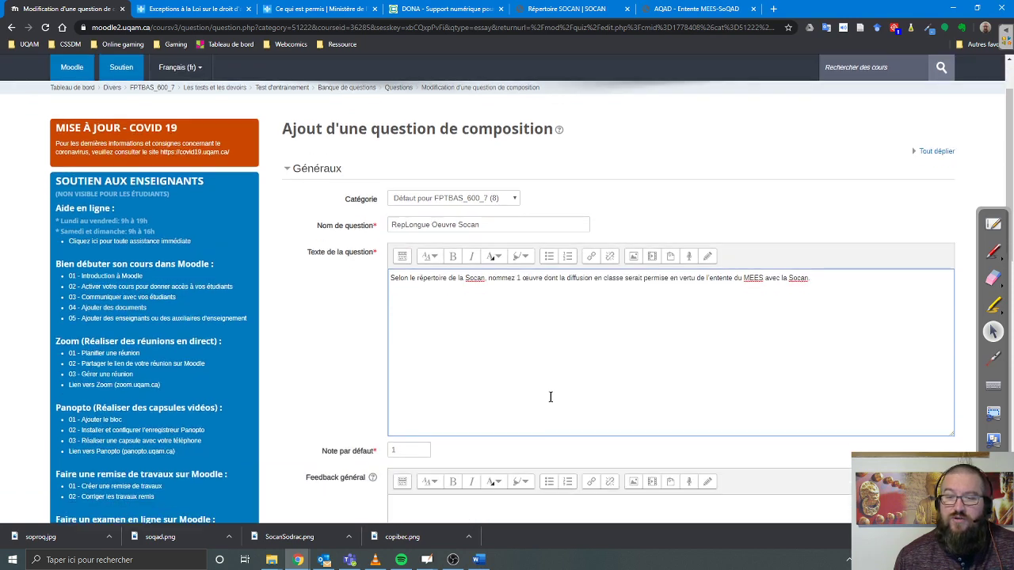
pyautogui.scroll(-3, 550, 397)
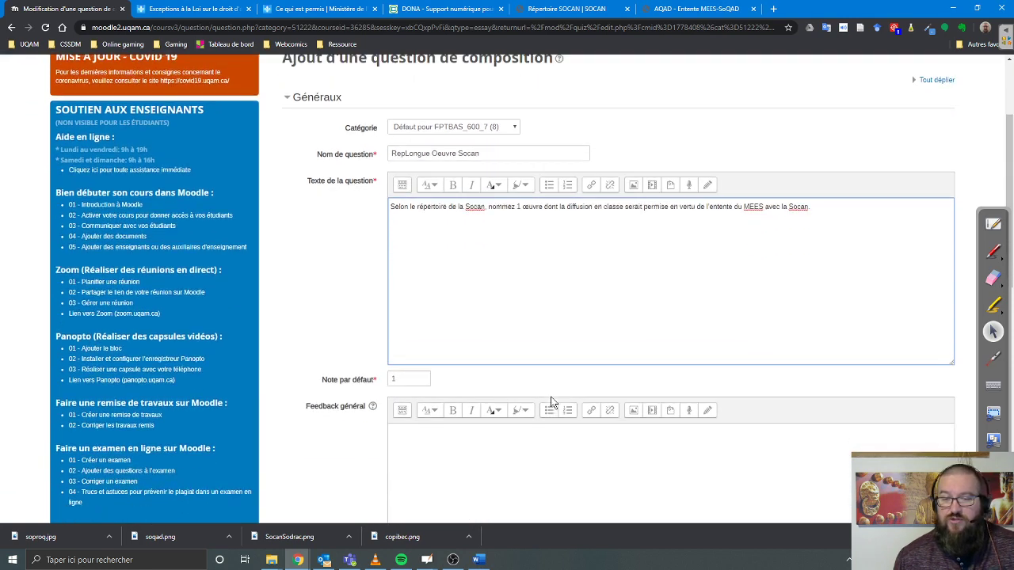
pyautogui.hotkey('alt', 'Tab')
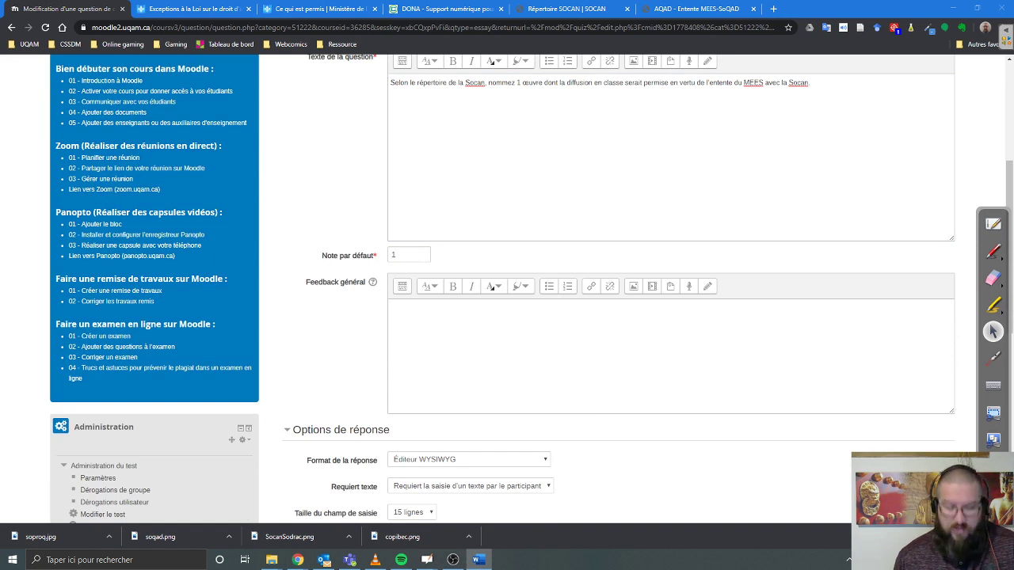
pyautogui.click(560, 345)
pyautogui.write('S')
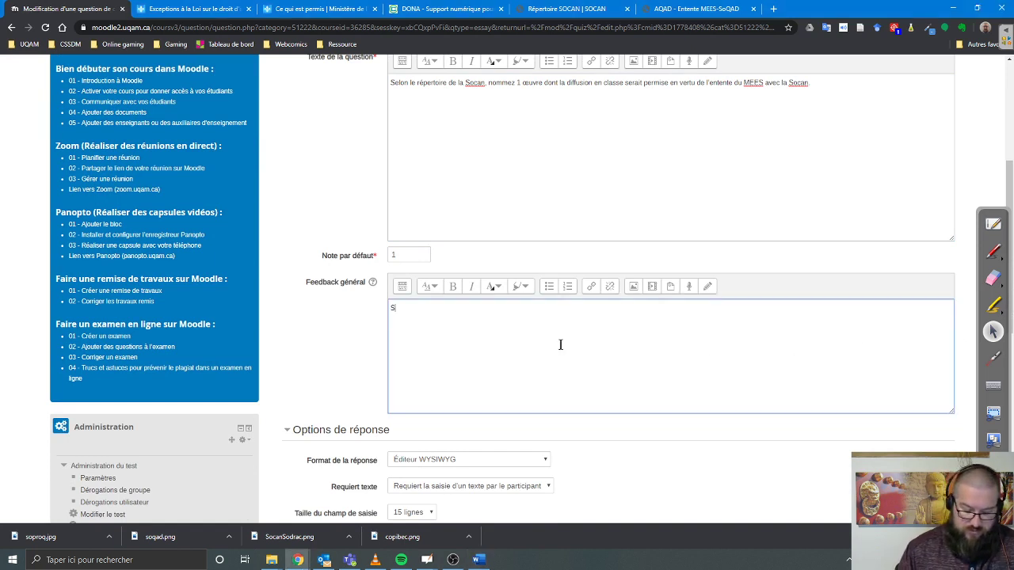
pyautogui.write('ource :')
pyautogui.write('https://www.socan.com/jsp/fr/mem/pubRepertoireSearch.jsp')
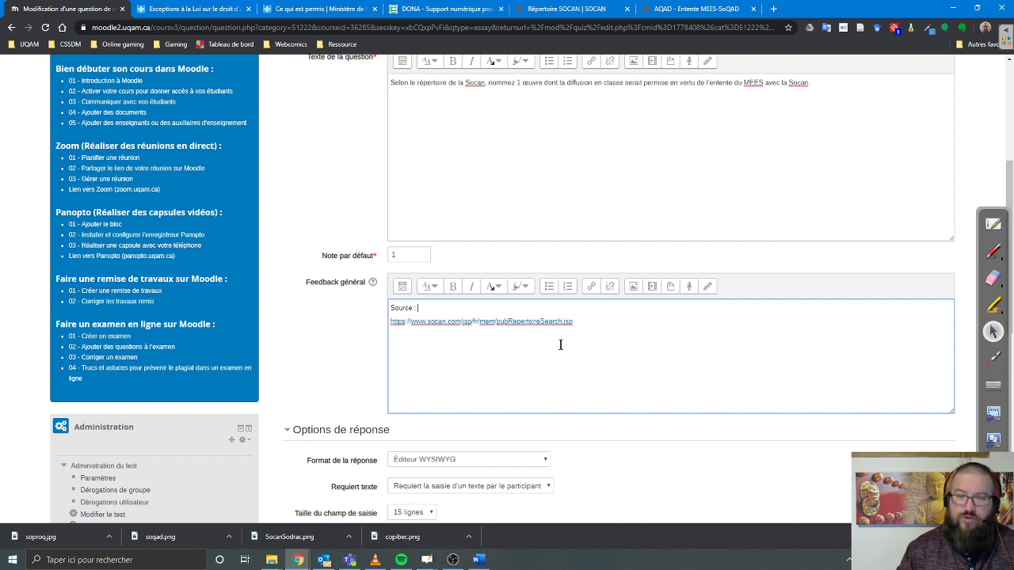
pyautogui.press('Home')
pyautogui.press('BackSpace')
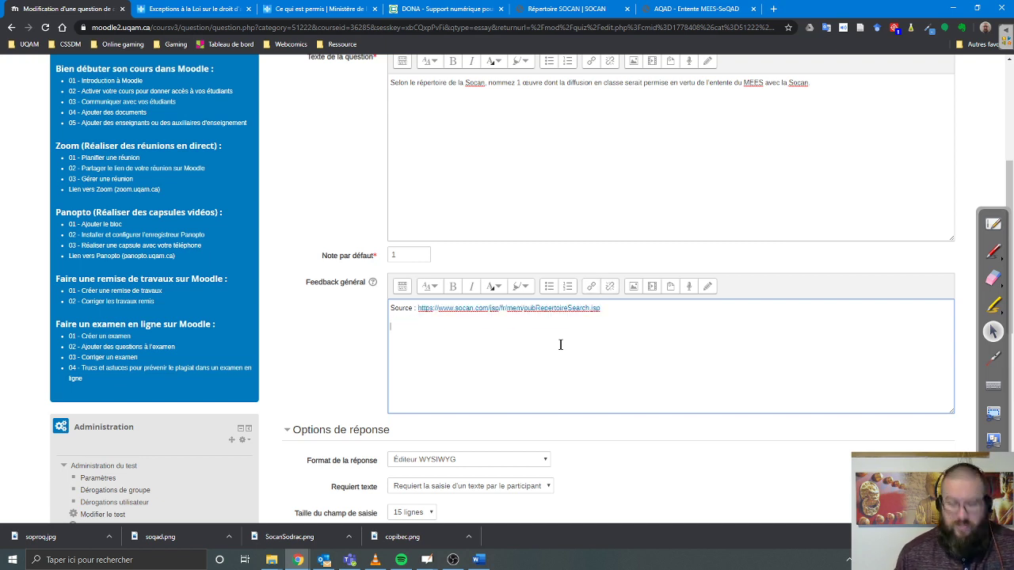
# Add a second "Source :" line to the general feedback with the web address of the ministry's open "Ce qui est permis" page
pyautogui.press('End')
pyautogui.press('Return')
pyautogui.write('Source ')
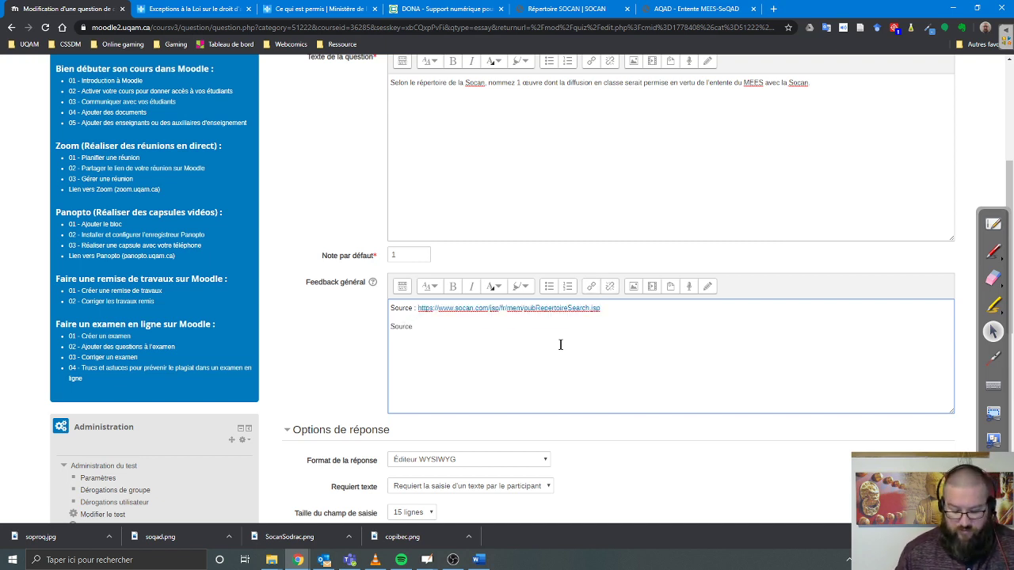
pyautogui.write(':')
pyautogui.click(207, 9)
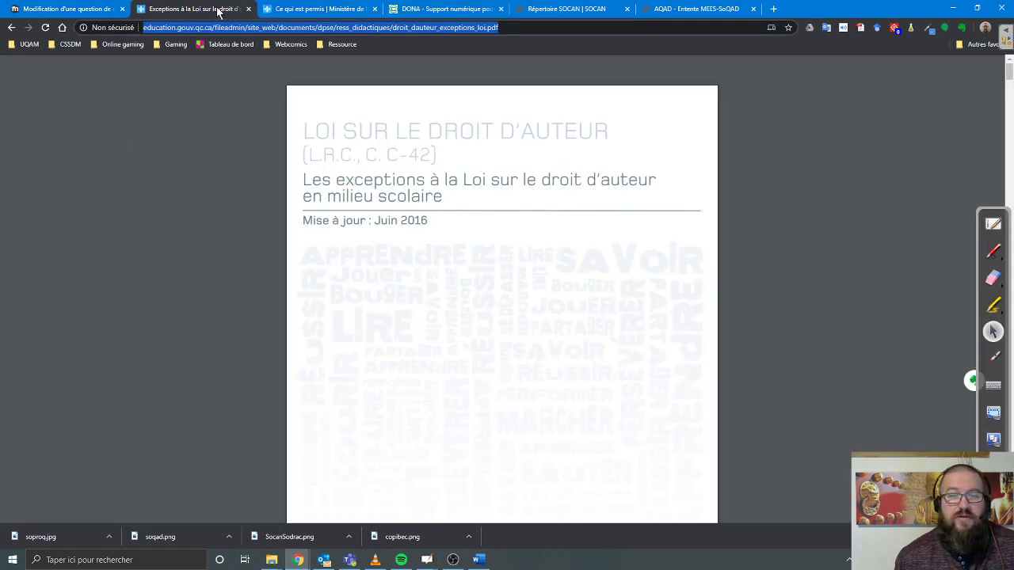
pyautogui.click(293, 9)
pyautogui.click(235, 27)
pyautogui.hotkey('ctrl', 'c')
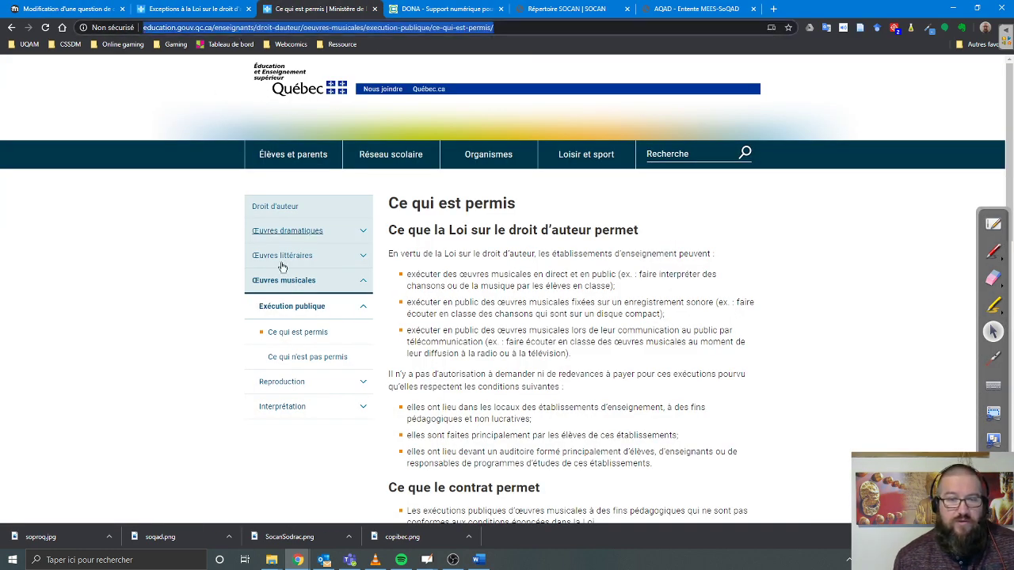
pyautogui.click(79, 9)
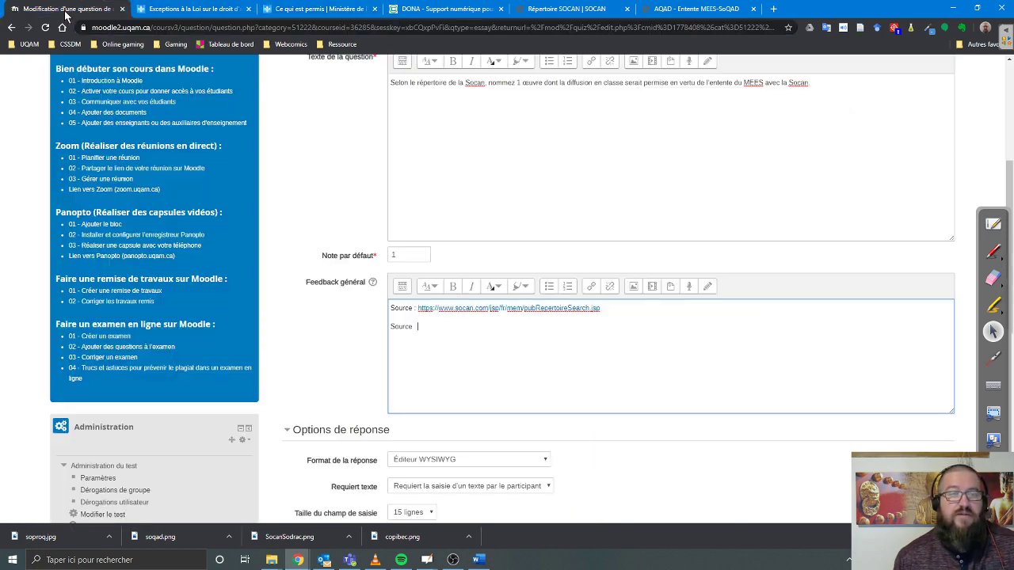
pyautogui.hotkey('ctrl', 'v')
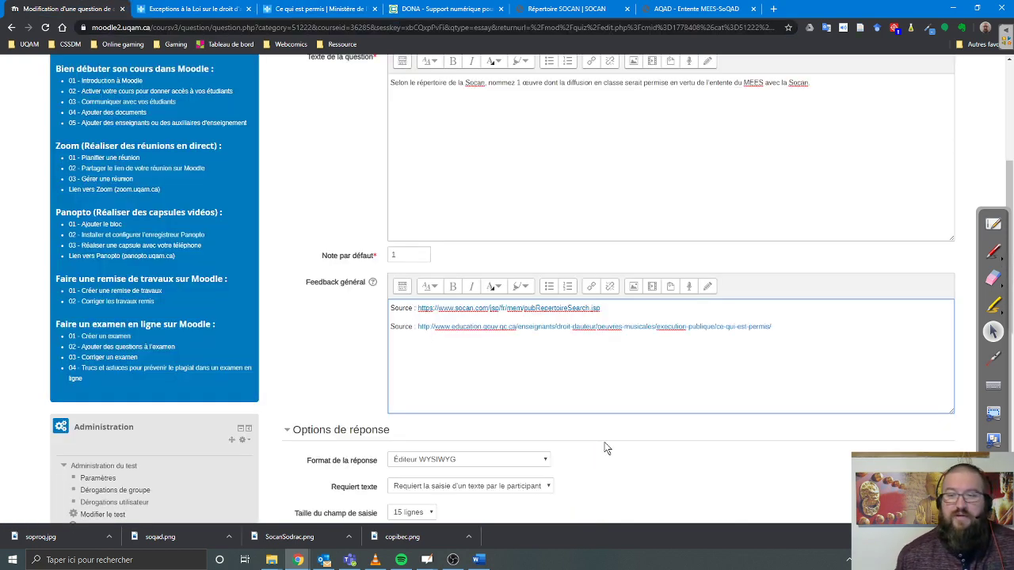
# Set the answer's input field size to 5 lignes and keep text entry by the participant required
pyautogui.scroll(-5, 655, 413)
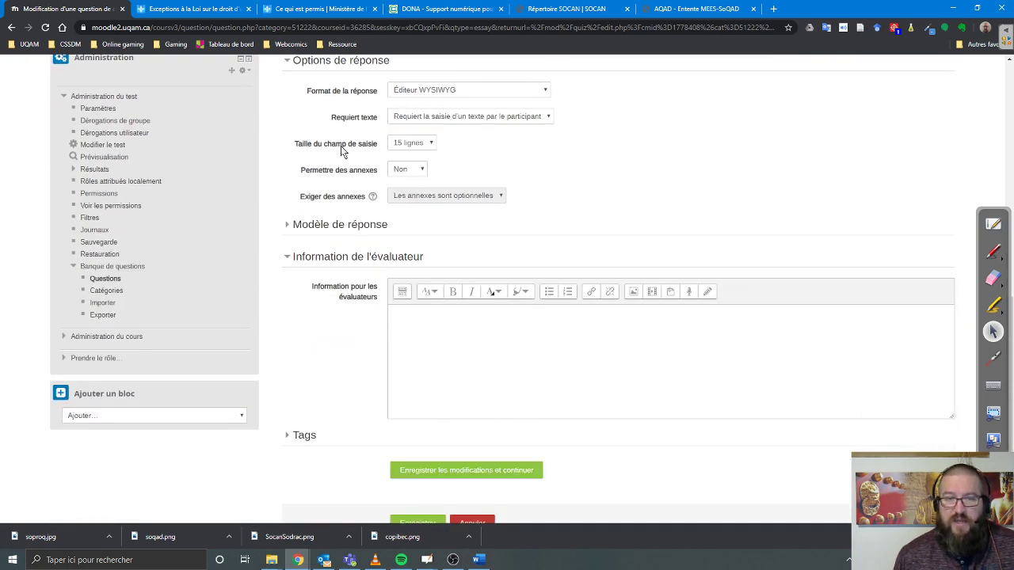
pyautogui.click(426, 147)
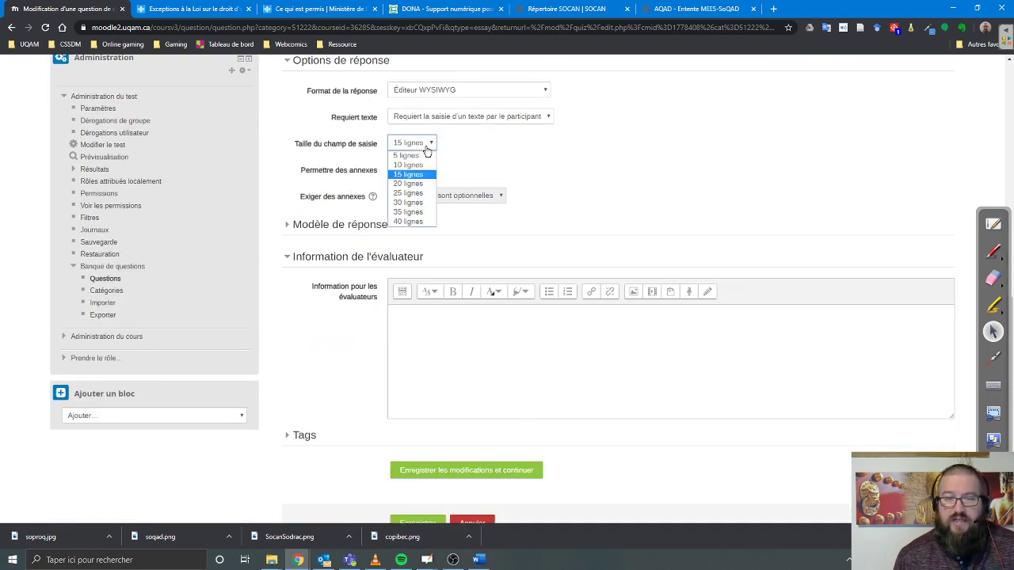
pyautogui.click(406, 155)
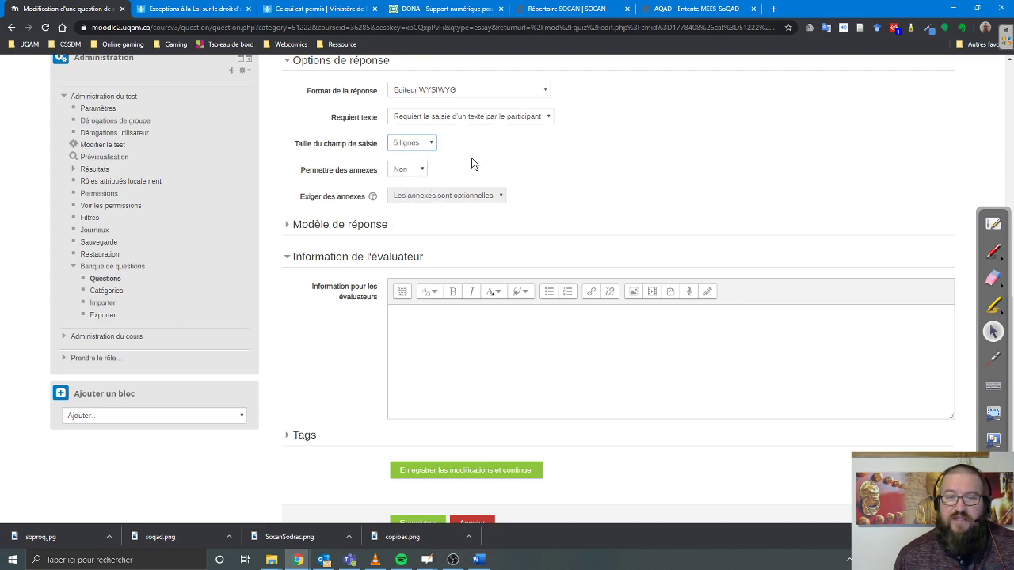
pyautogui.scroll(1, 491, 168)
pyautogui.scroll(-1, 489, 167)
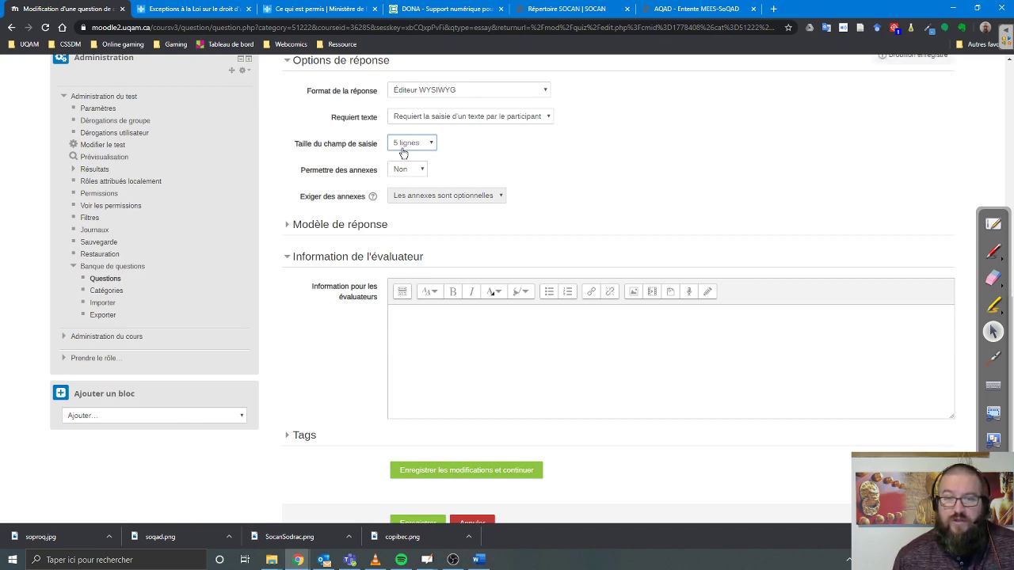
pyautogui.click(353, 125)
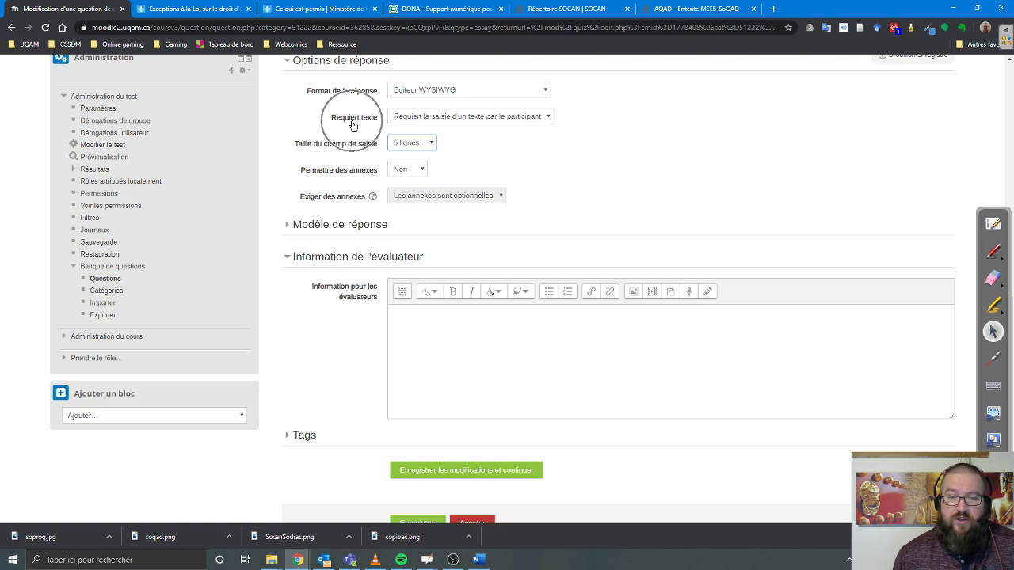
pyautogui.click(429, 124)
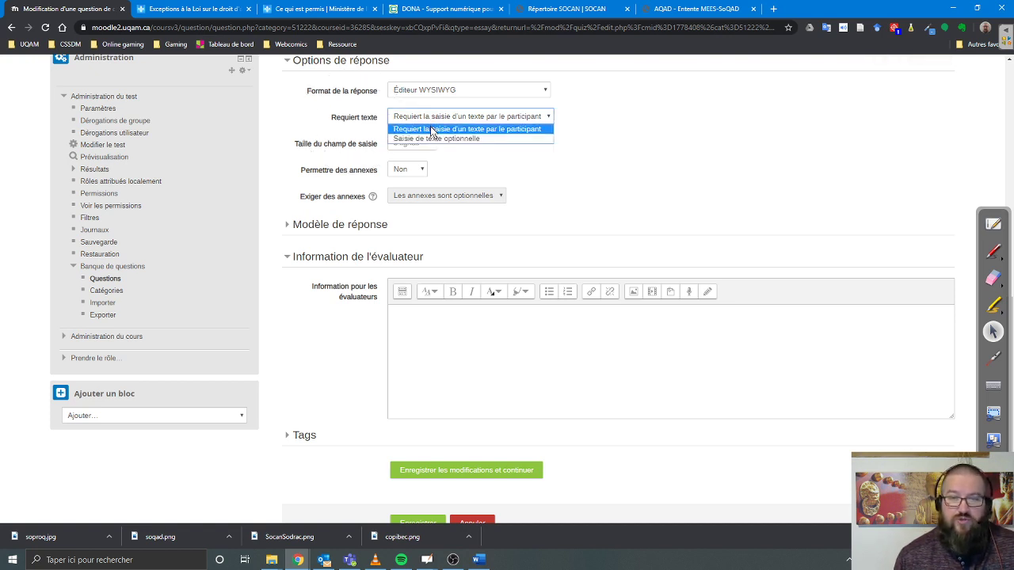
pyautogui.click(431, 130)
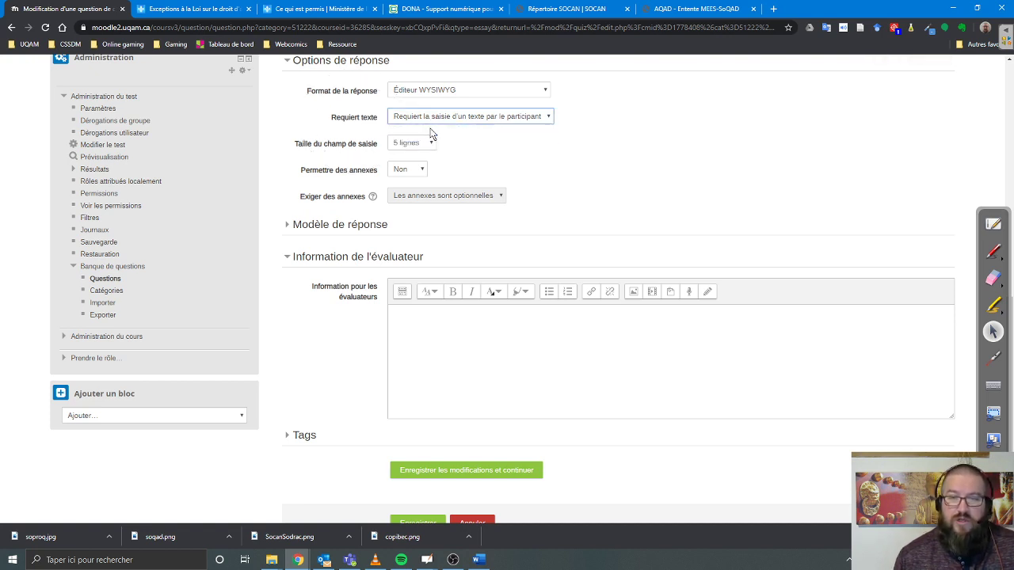
pyautogui.click(354, 174)
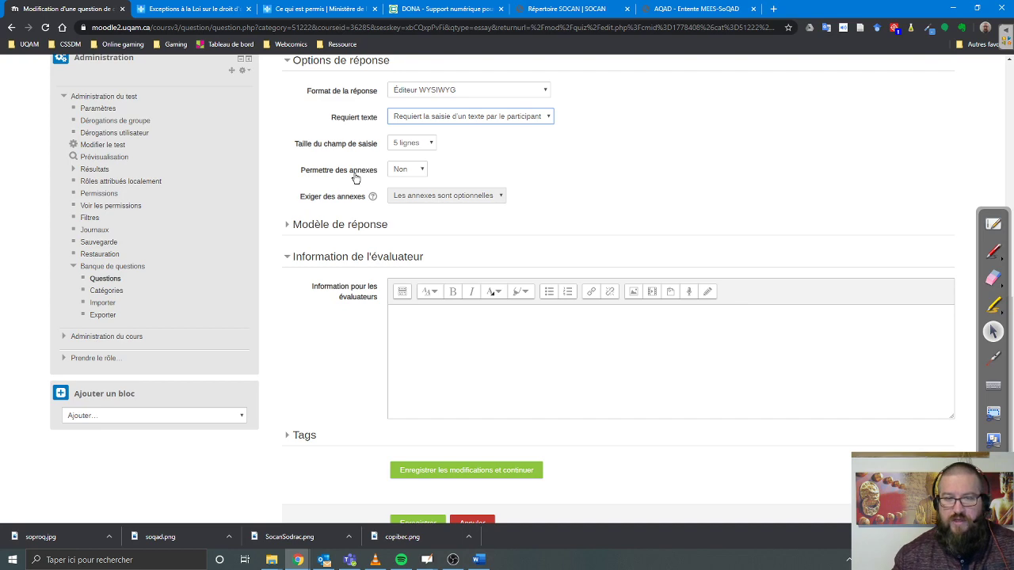
# Set the response format of the composition question to Texte pur
pyautogui.scroll(-1, 354, 176)
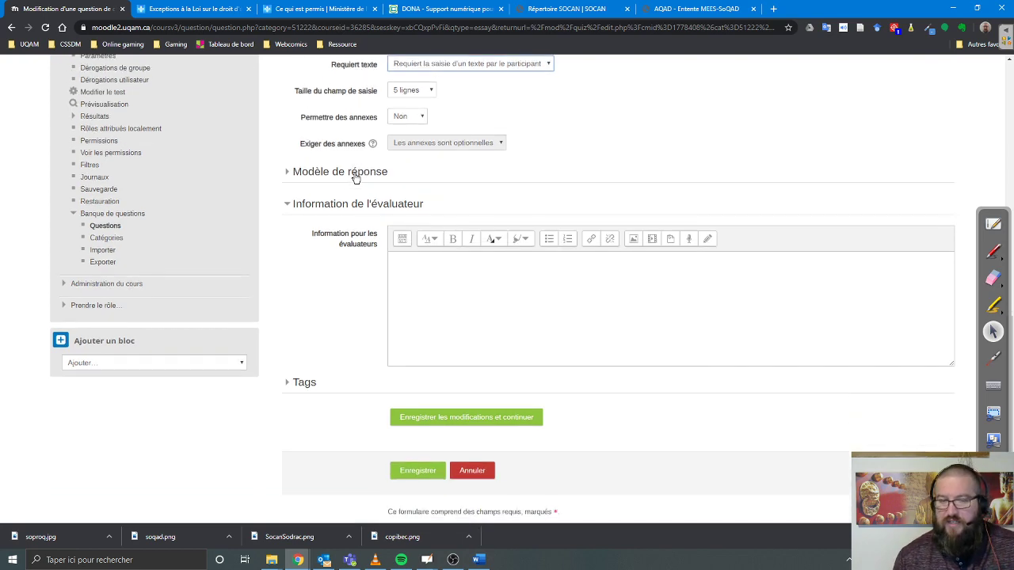
pyautogui.scroll(2, 356, 180)
pyautogui.click(414, 147)
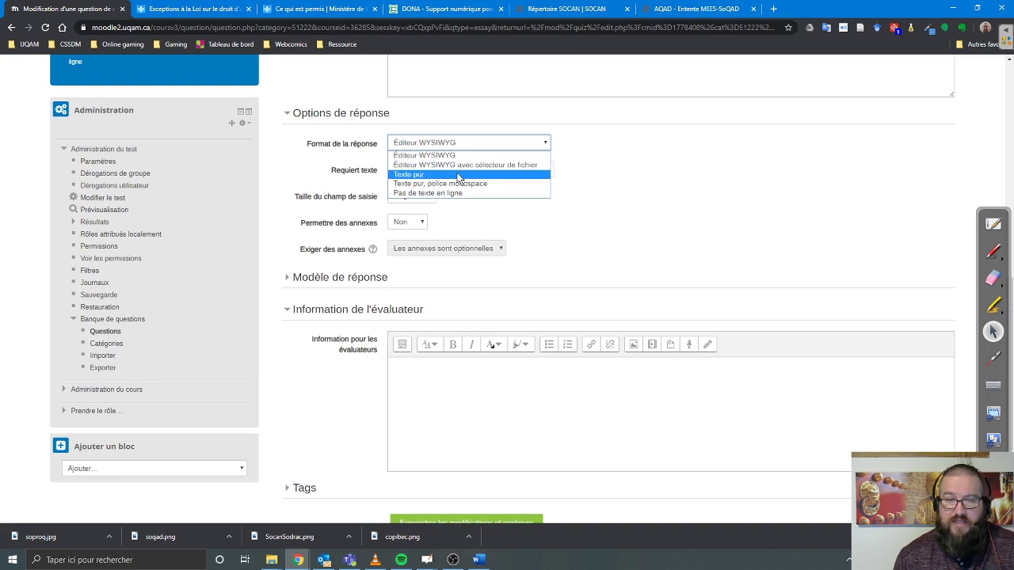
pyautogui.click(418, 176)
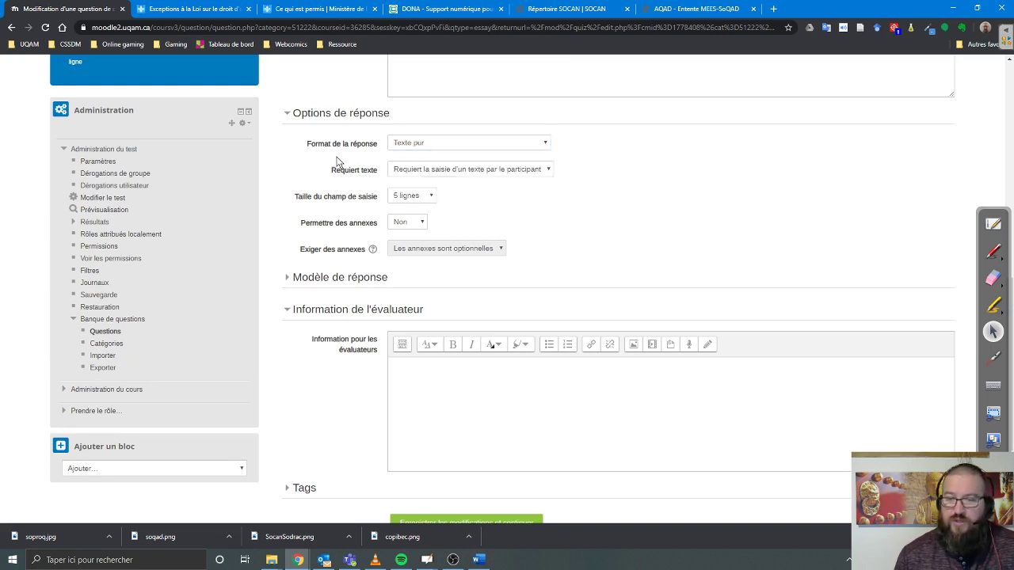
# Check the Modèle de réponse section, leave it empty, and save the composition question
pyautogui.scroll(-2, 328, 197)
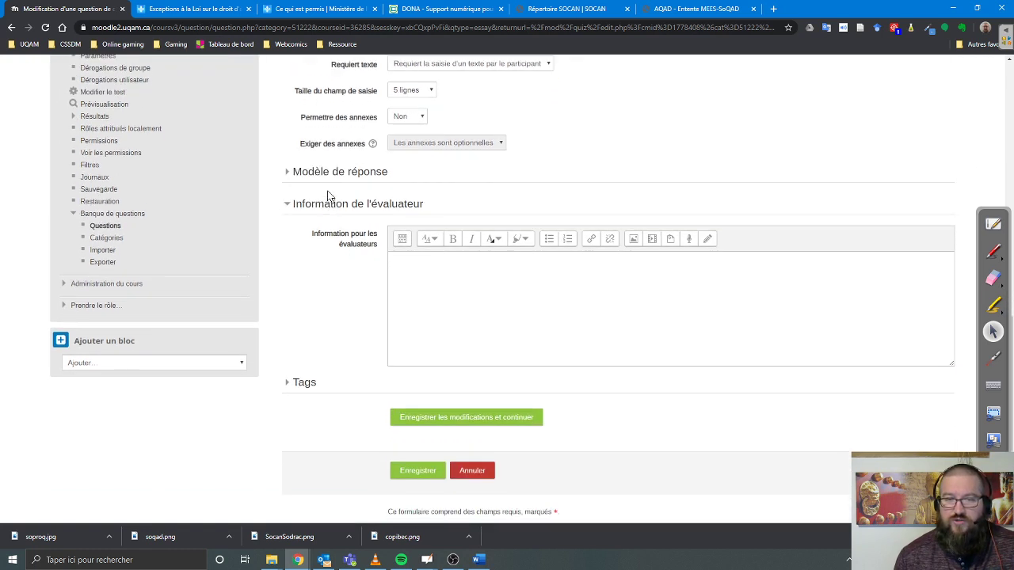
pyautogui.click(347, 171)
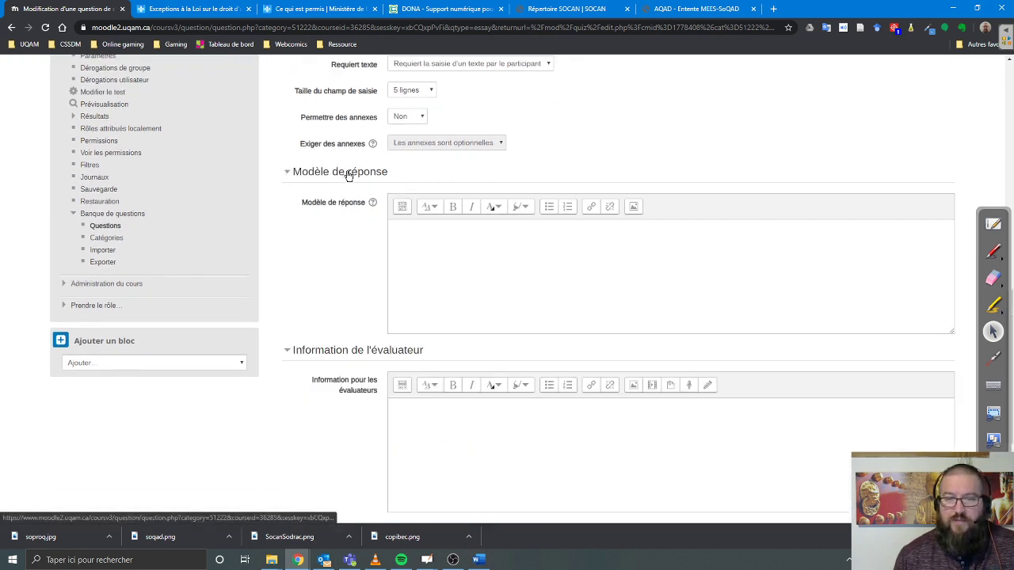
pyautogui.click(438, 268)
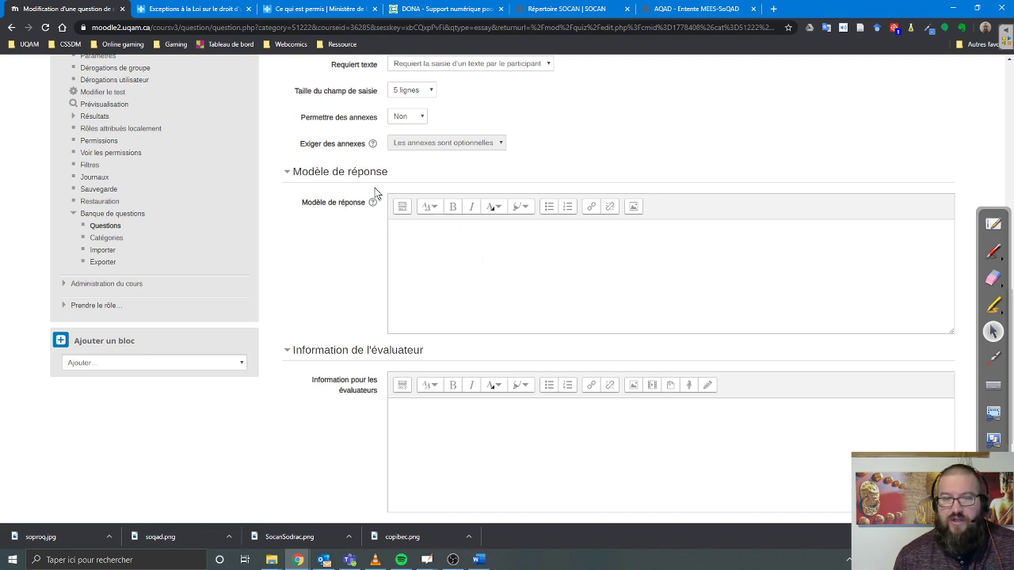
pyautogui.click(300, 174)
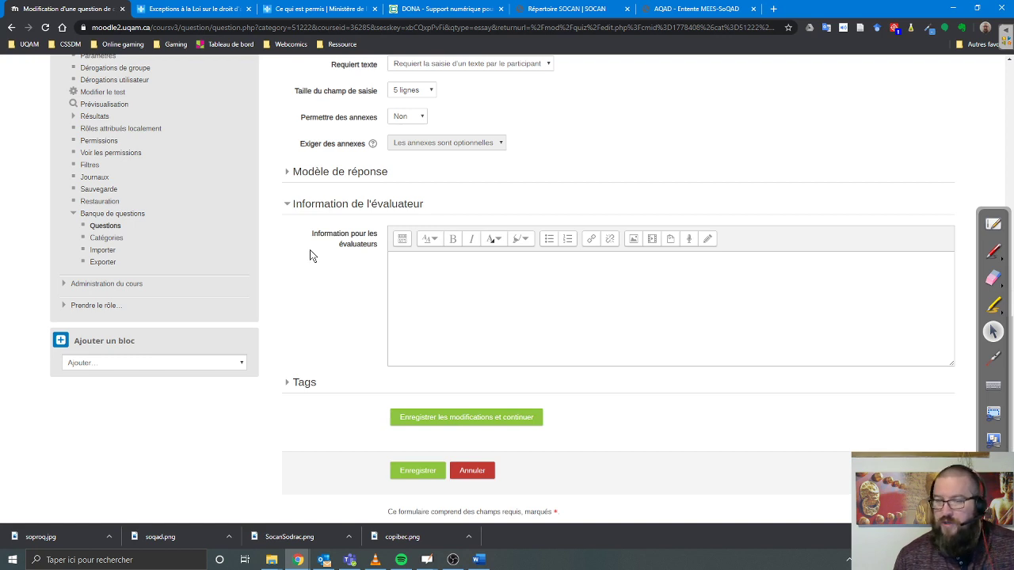
pyautogui.scroll(-2, 310, 249)
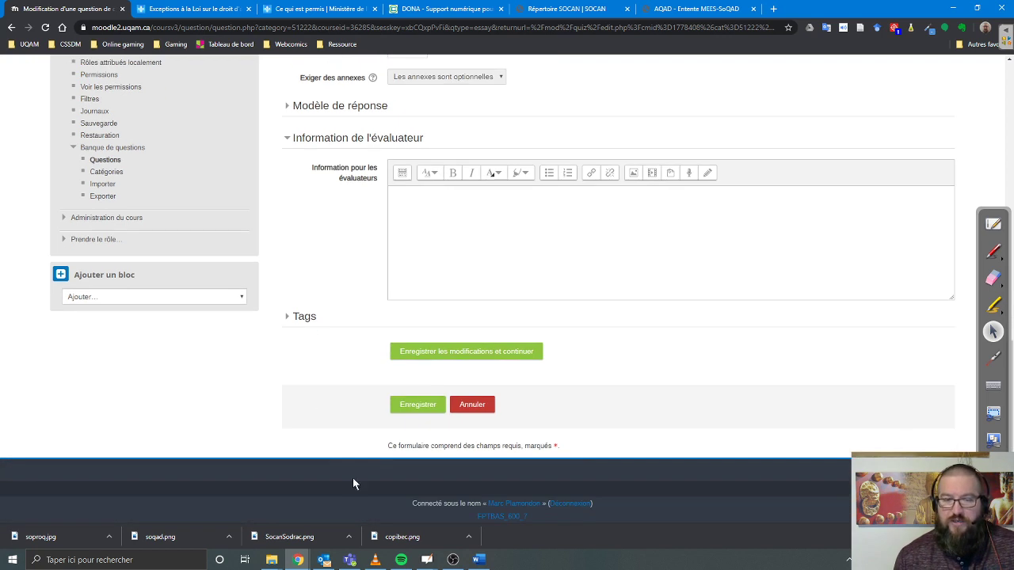
pyautogui.click(417, 405)
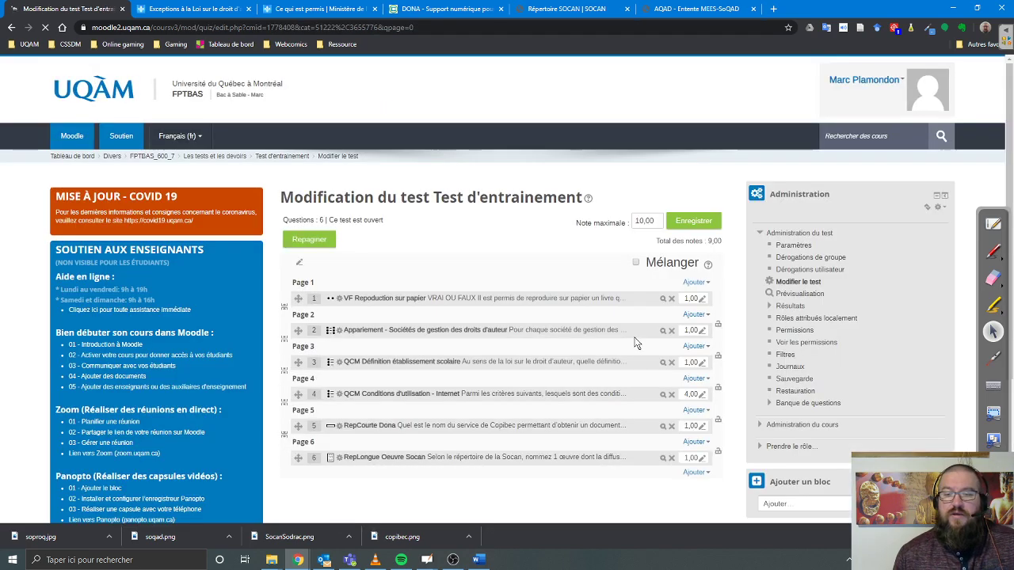
# Add another question of type Composition at the end of the quiz, after the RepLongue Oeuvre Socan question
pyautogui.scroll(-2, 636, 343)
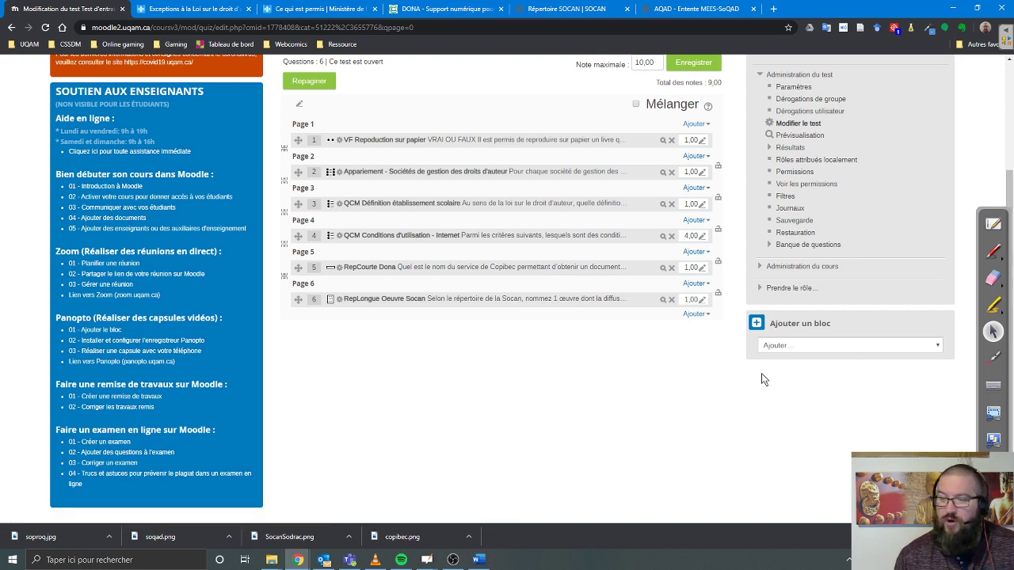
pyautogui.click(696, 315)
pyautogui.scroll(-1, 681, 317)
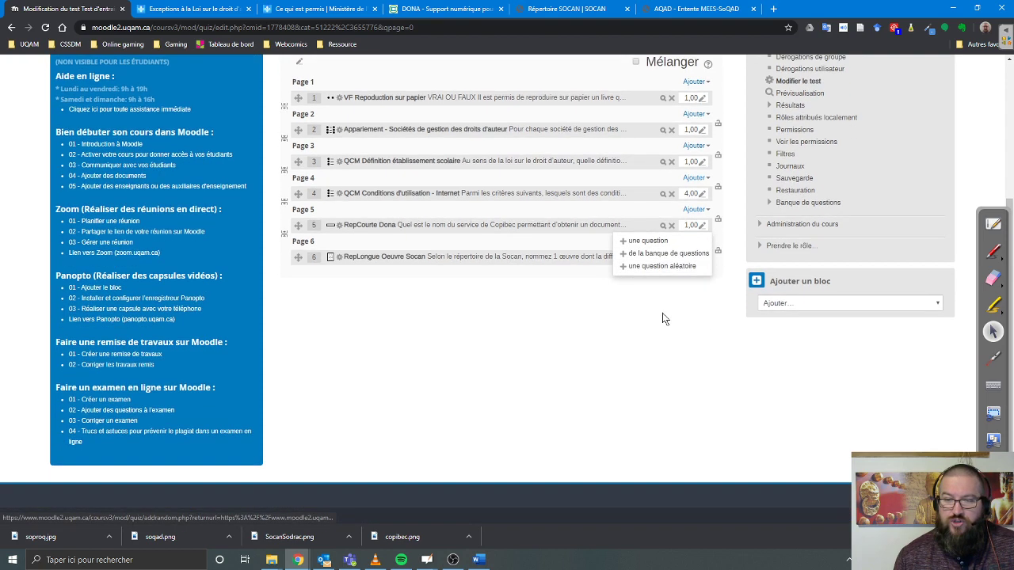
pyautogui.click(648, 241)
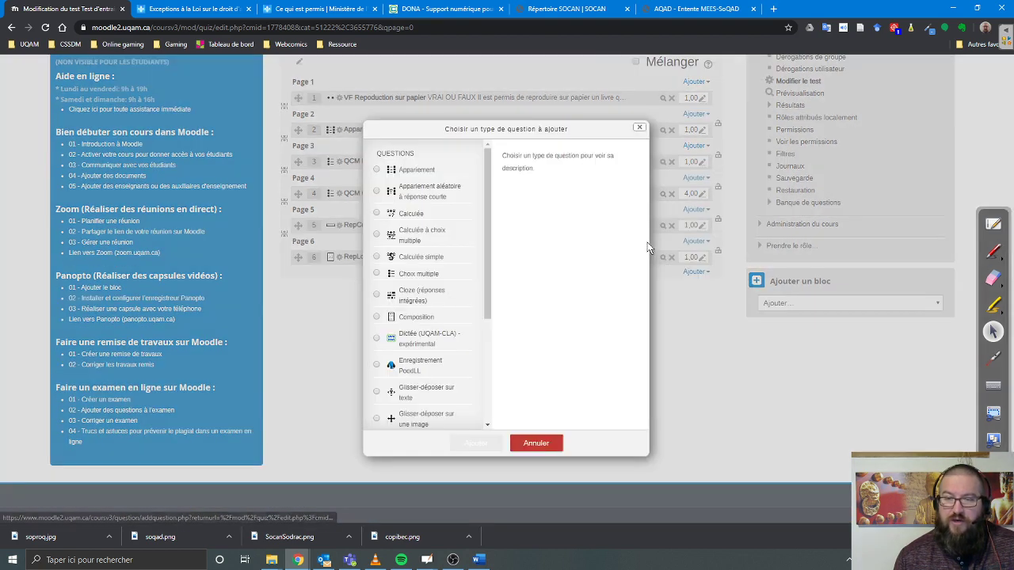
pyautogui.click(396, 321)
pyautogui.click(476, 440)
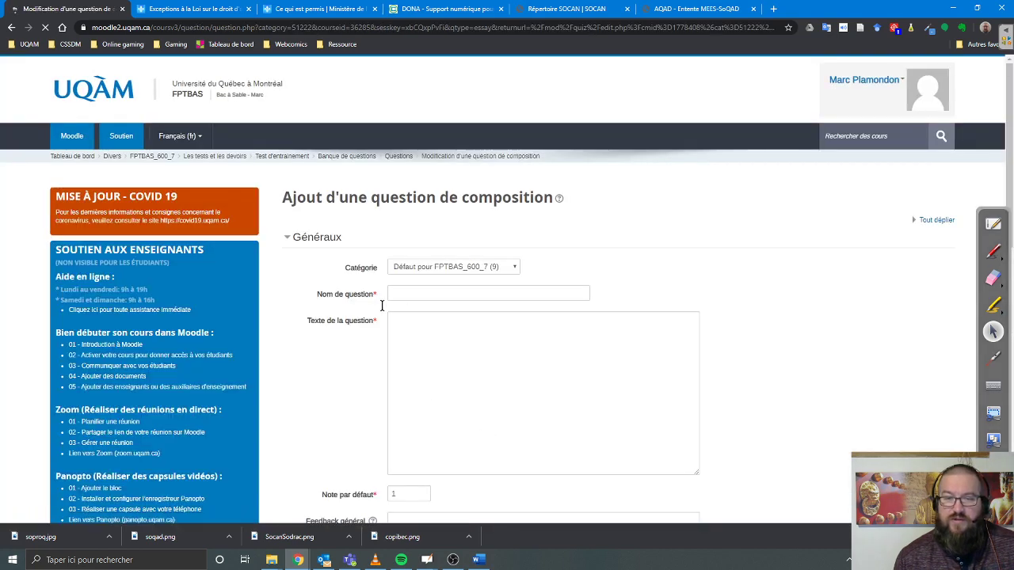
# Name the new composition question "RepLongue particularité ÉBP"
pyautogui.click(391, 295)
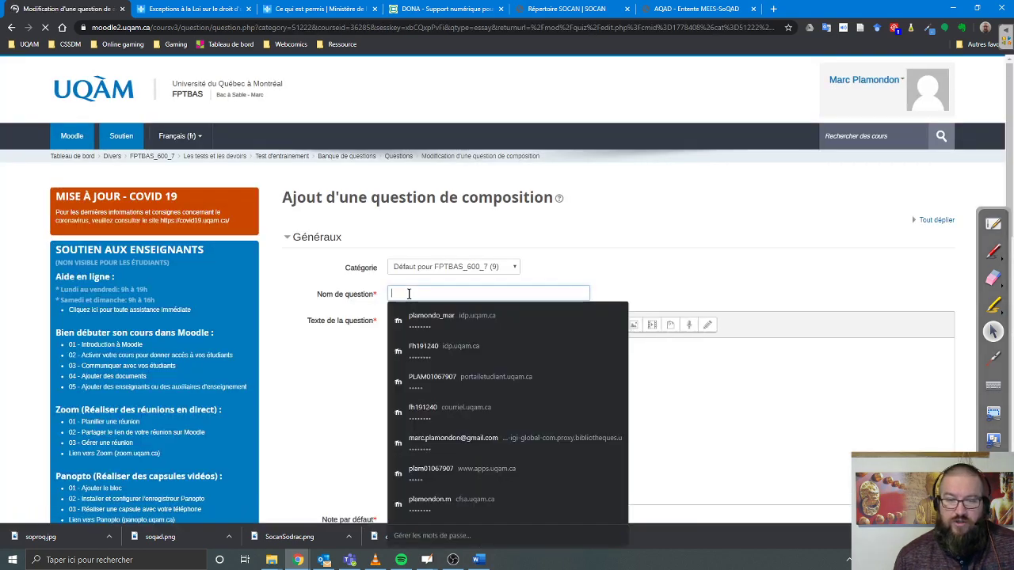
pyautogui.write('Replongue')
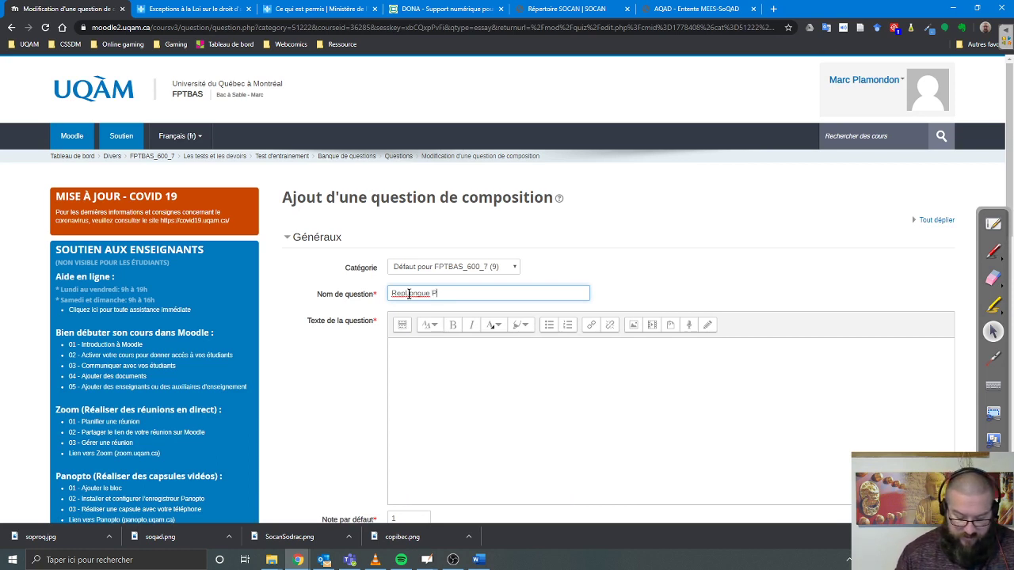
pyautogui.write('particu')
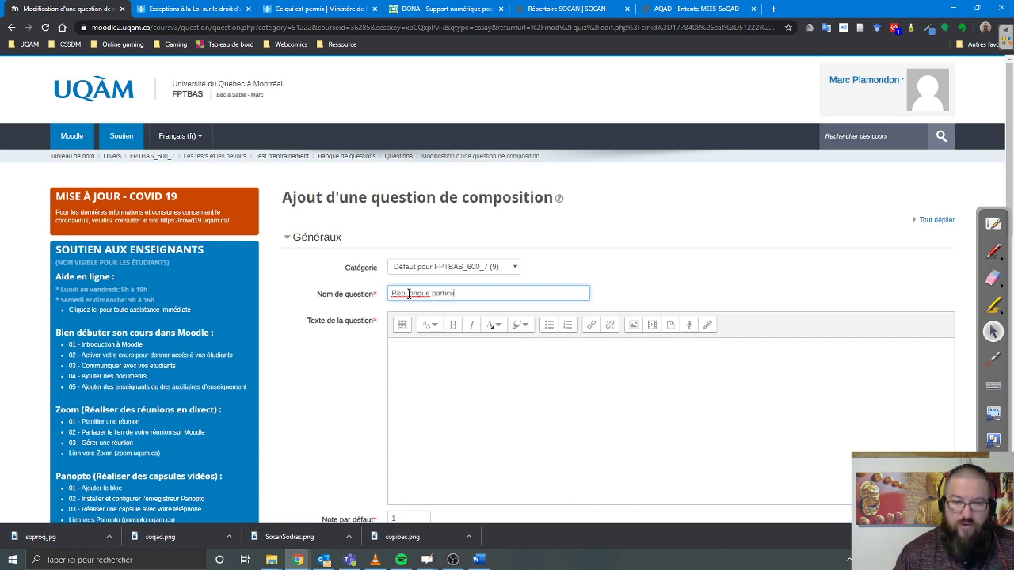
pyautogui.write('larité ')
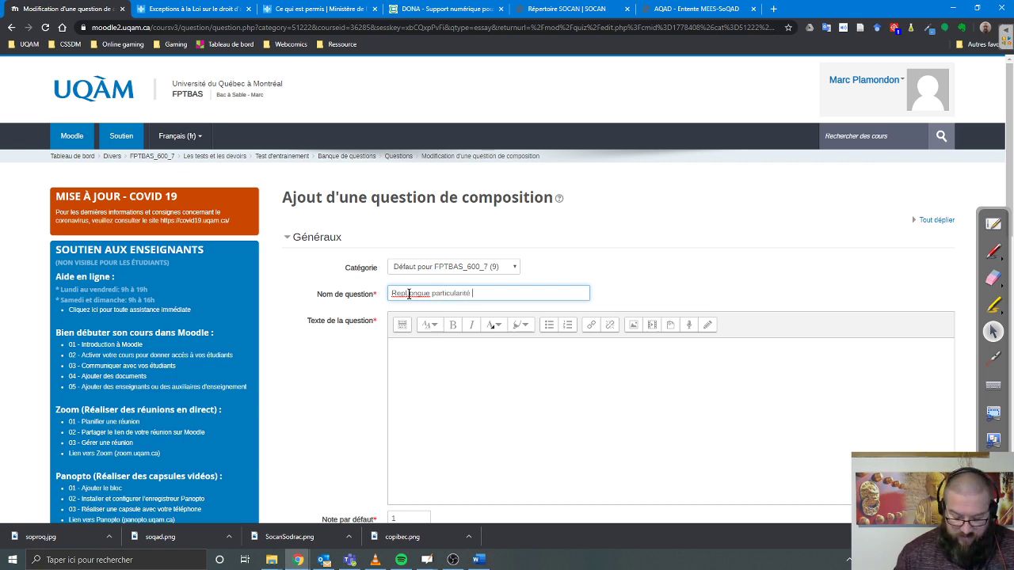
pyautogui.write('ÉBP')
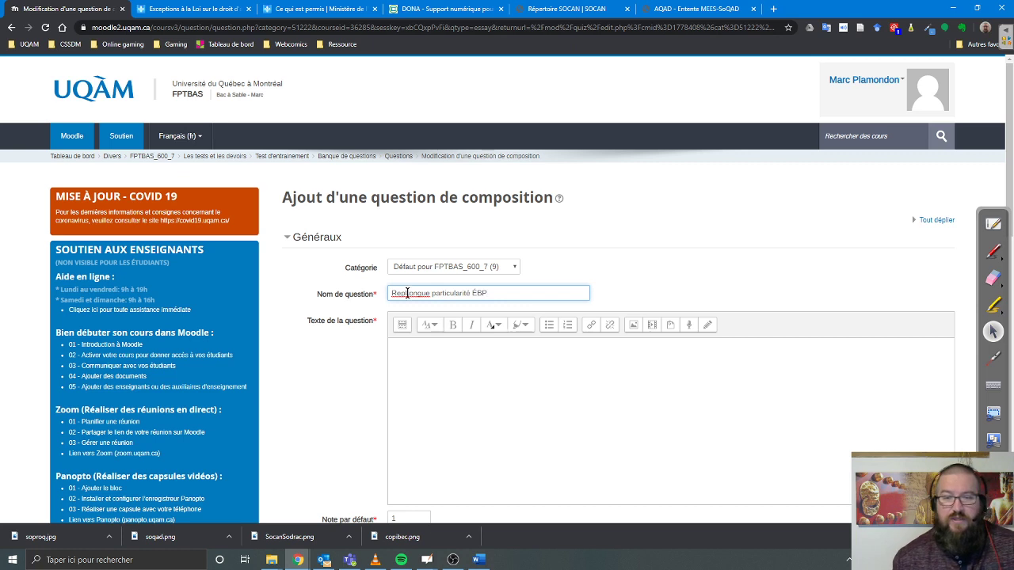
# Copy the Word document's question beginning "Quelles sont les 4 particularités de l'entente Copibec primaire et secondaire" into the question text
pyautogui.click(951, 417)
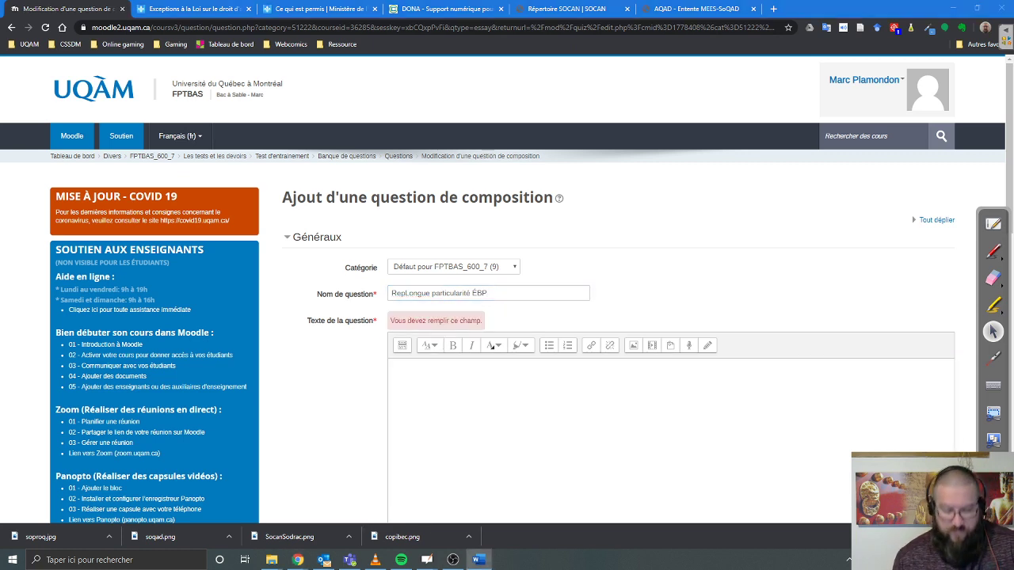
pyautogui.click(501, 407)
pyautogui.write("Quelles sont les 4 particularités de l'entente Copibec primaire et secondaire pour les élèves présentant une déficience sensorielle, physique ou neurologique ?")
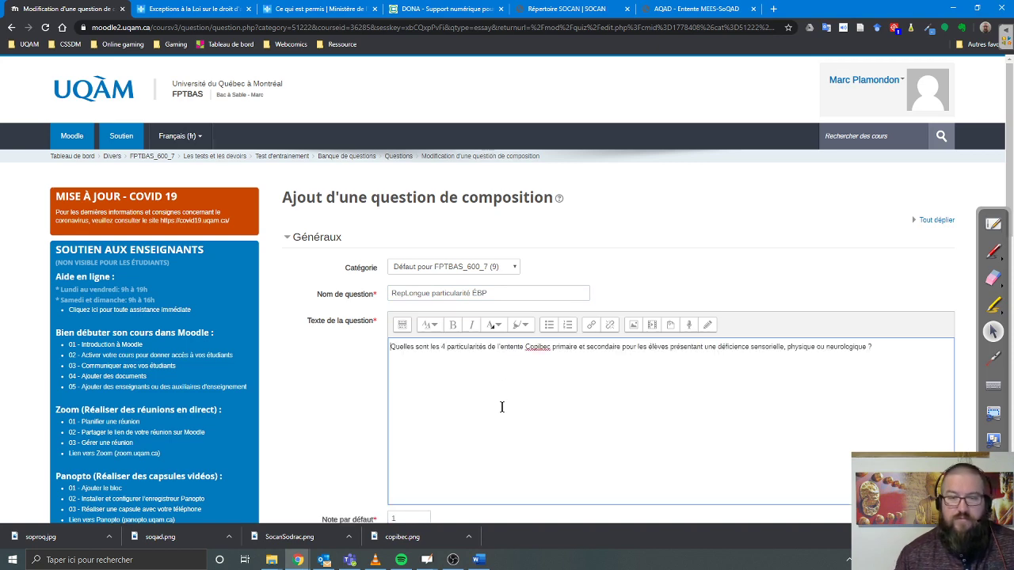
# Set the default mark of the question to 4
pyautogui.scroll(-3, 544, 430)
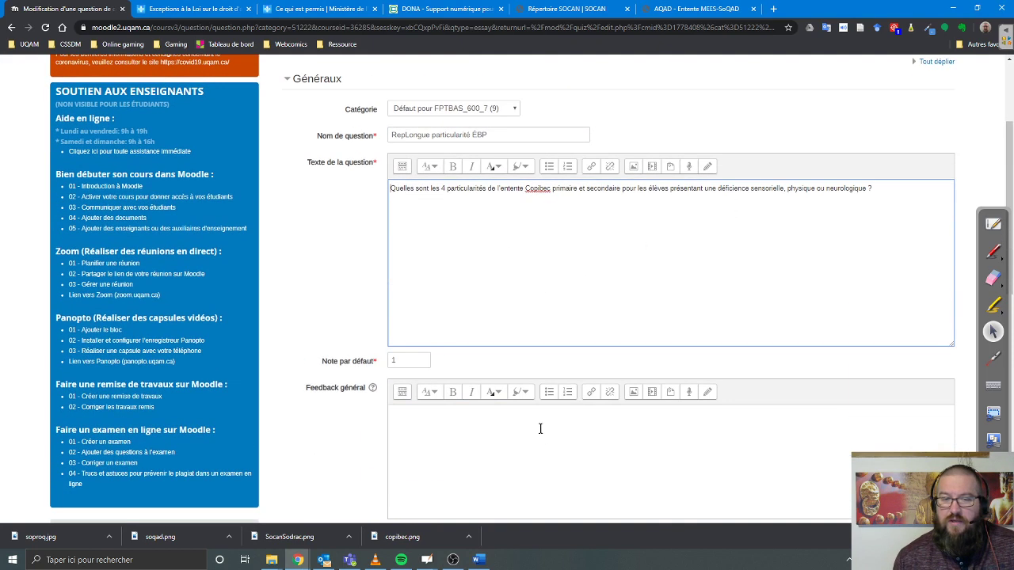
pyautogui.doubleClick(396, 307)
pyautogui.write('4')
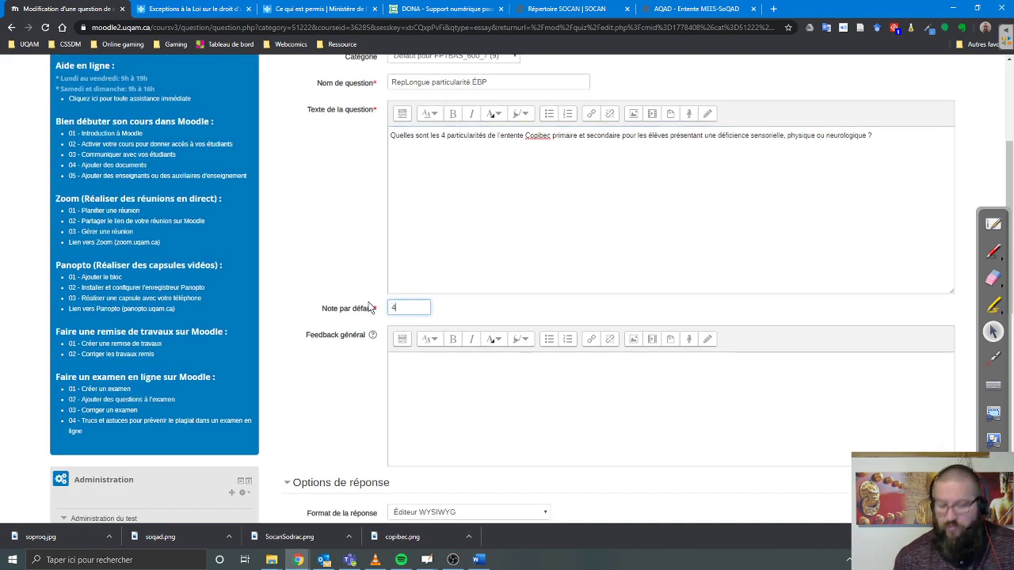
pyautogui.click(478, 559)
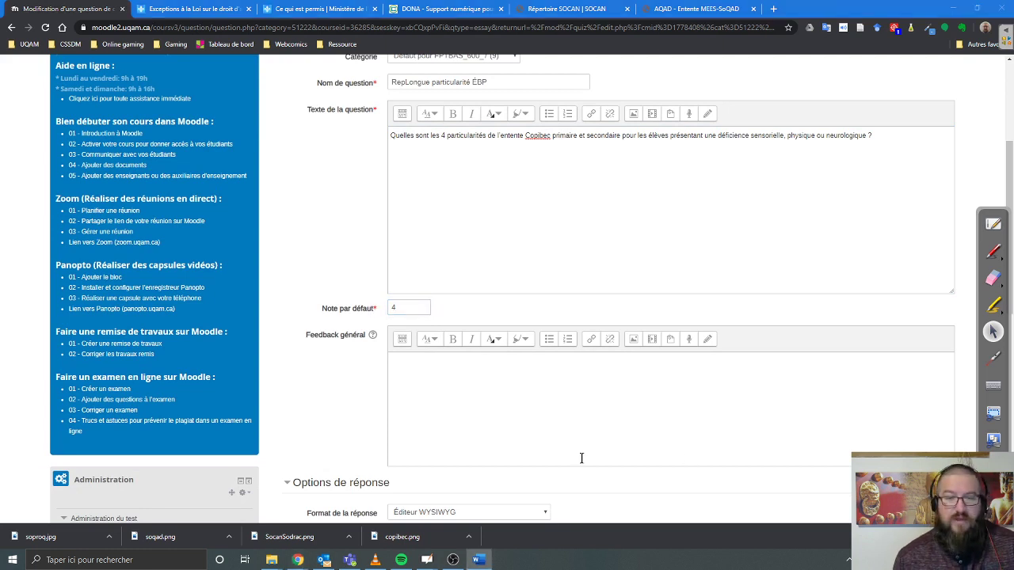
pyautogui.click(491, 405)
pyautogui.write('Source :')
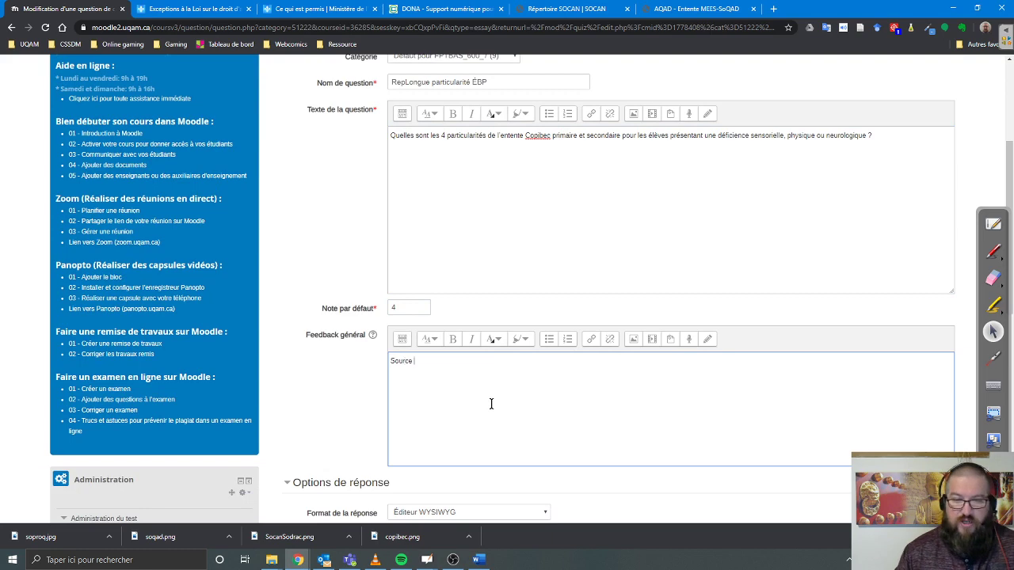
pyautogui.write('https://www.copibec.ca/fr/entente-primaire-secondaire#target-utilisations-permises-dans-votre-ecole')
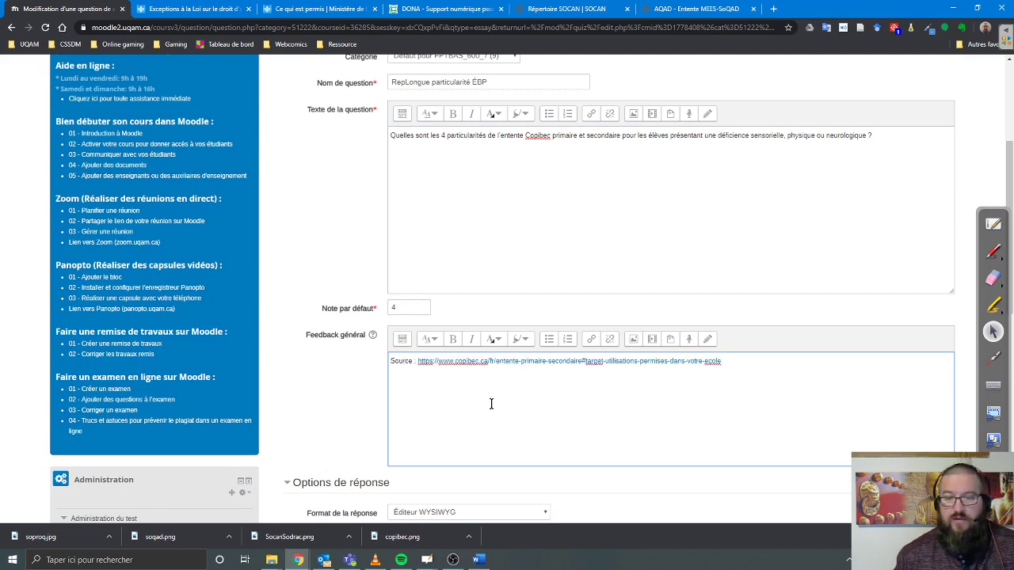
# Set the size of the essay question's answer input field to 10 lines
pyautogui.scroll(-4, 534, 426)
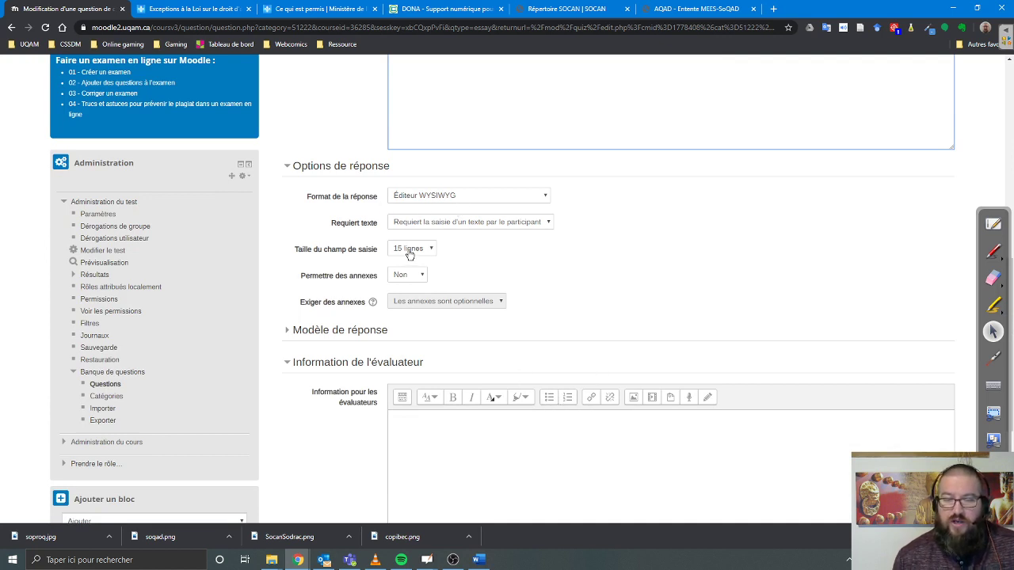
pyautogui.scroll(2, 485, 323)
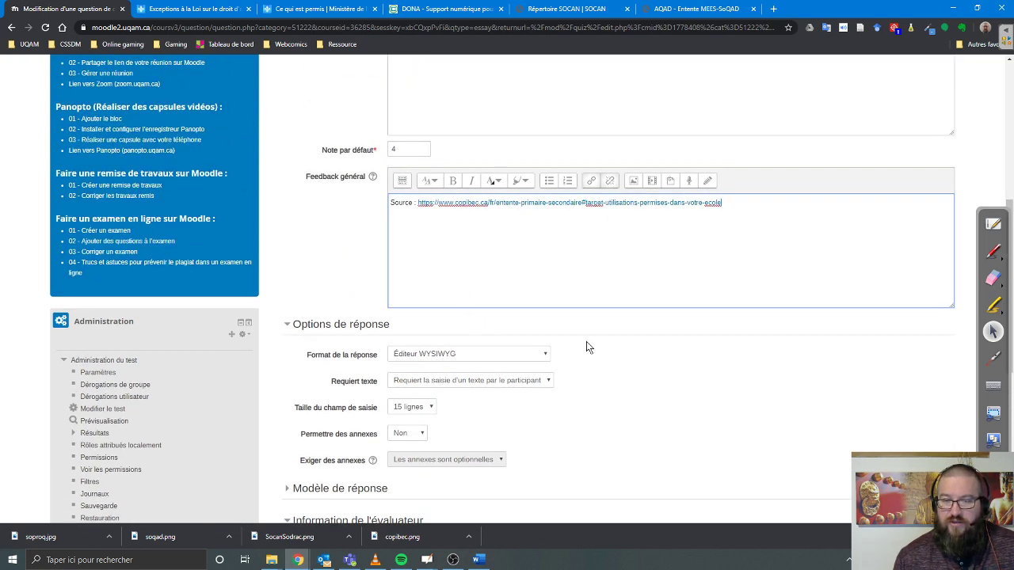
pyautogui.scroll(-2, 586, 346)
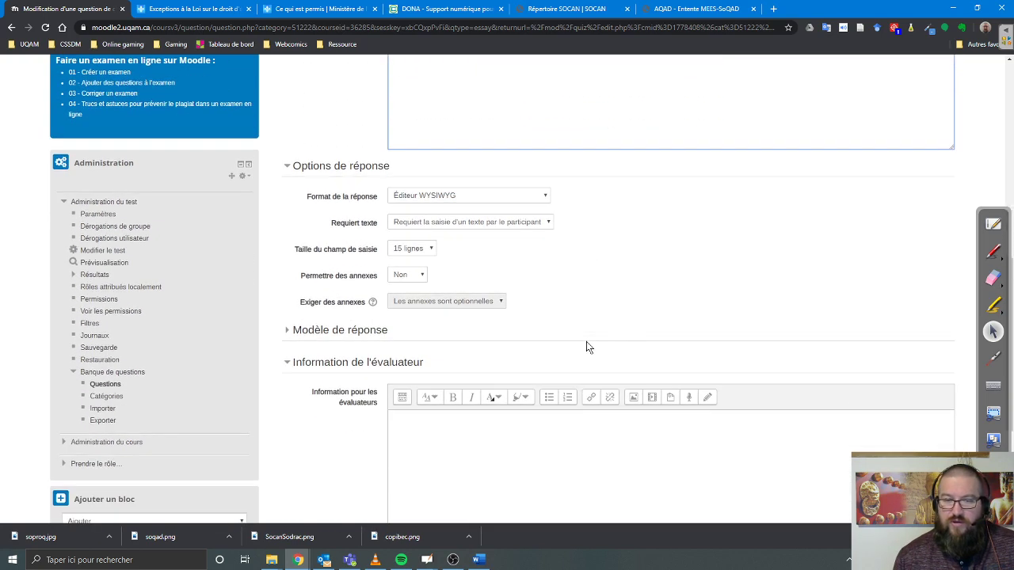
pyautogui.click(423, 251)
pyautogui.click(408, 270)
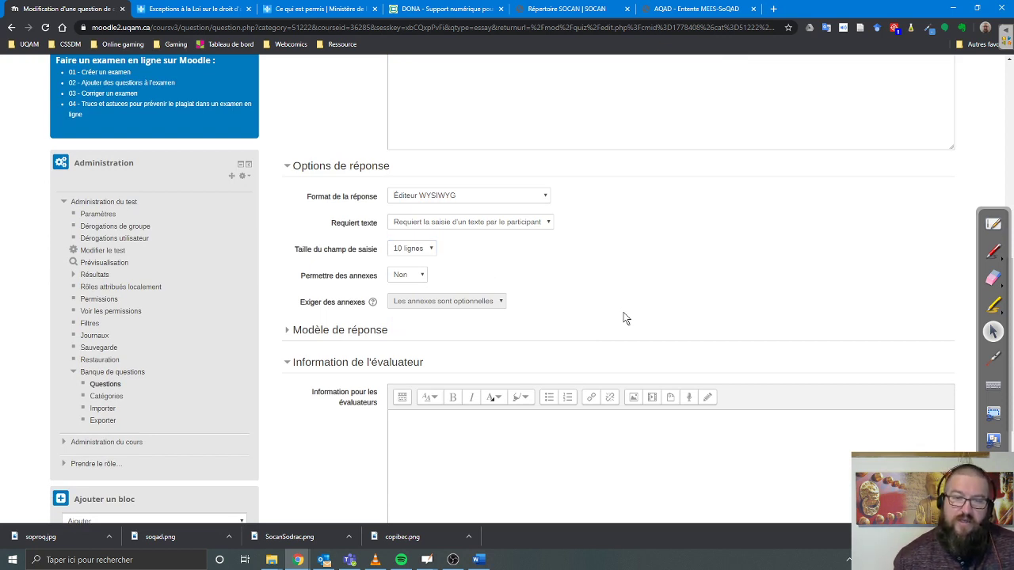
pyautogui.press('XF86AudioLowerVolume')
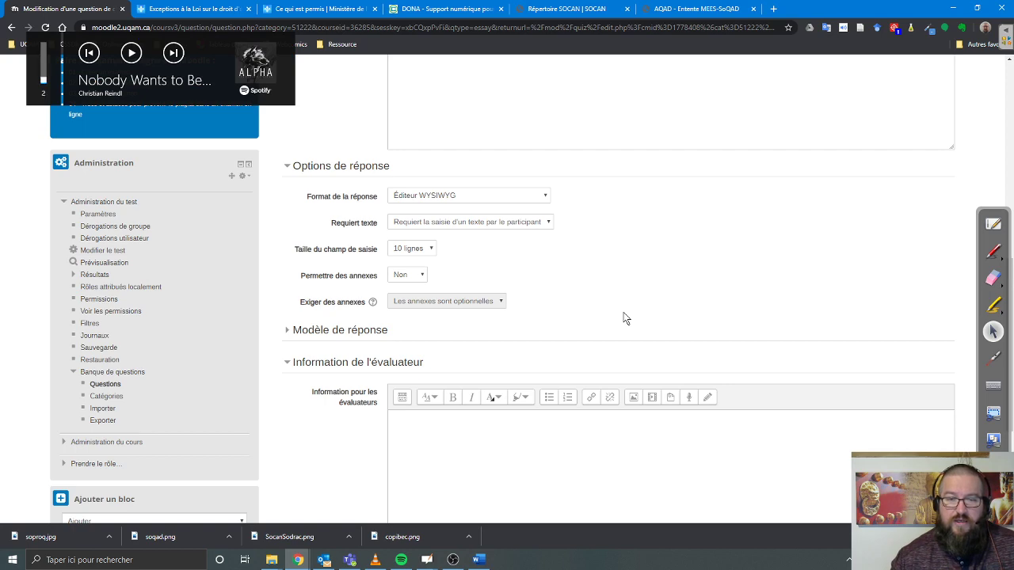
# Start a bulleted list in the response template with the item "Particularité 1"
pyautogui.scroll(-1, 612, 308)
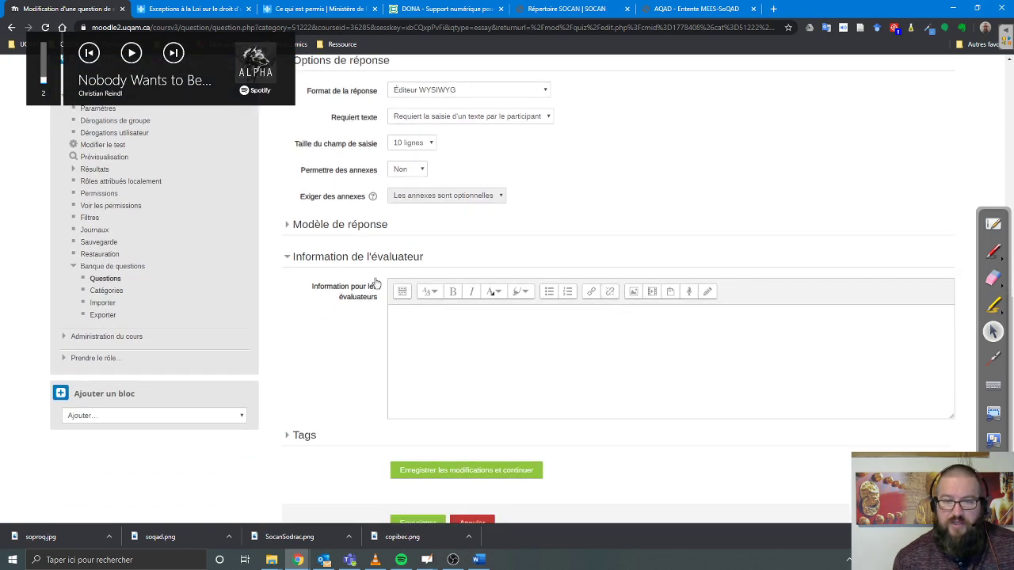
pyautogui.click(360, 226)
pyautogui.click(551, 293)
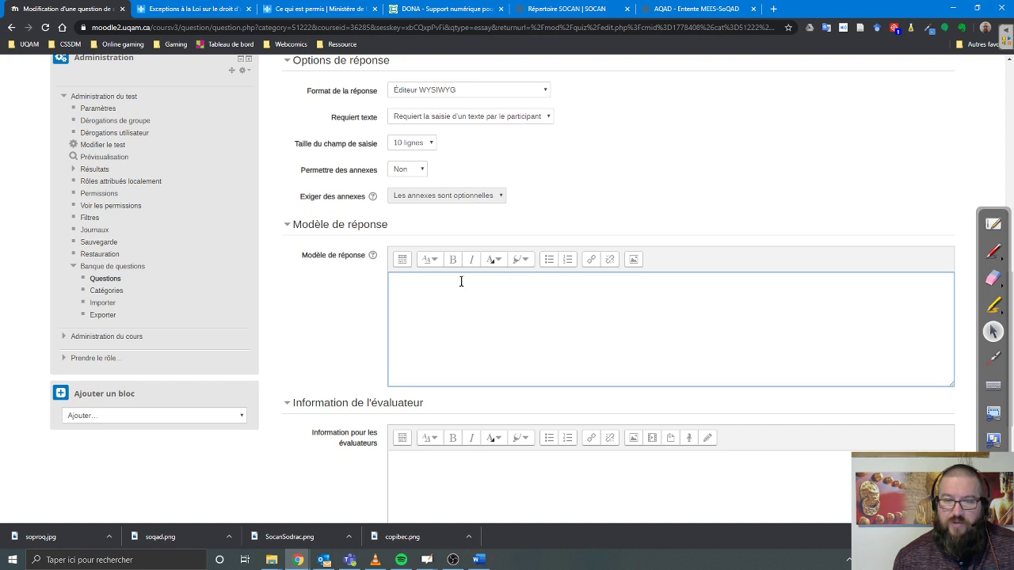
pyautogui.click(549, 261)
pyautogui.write('Pa')
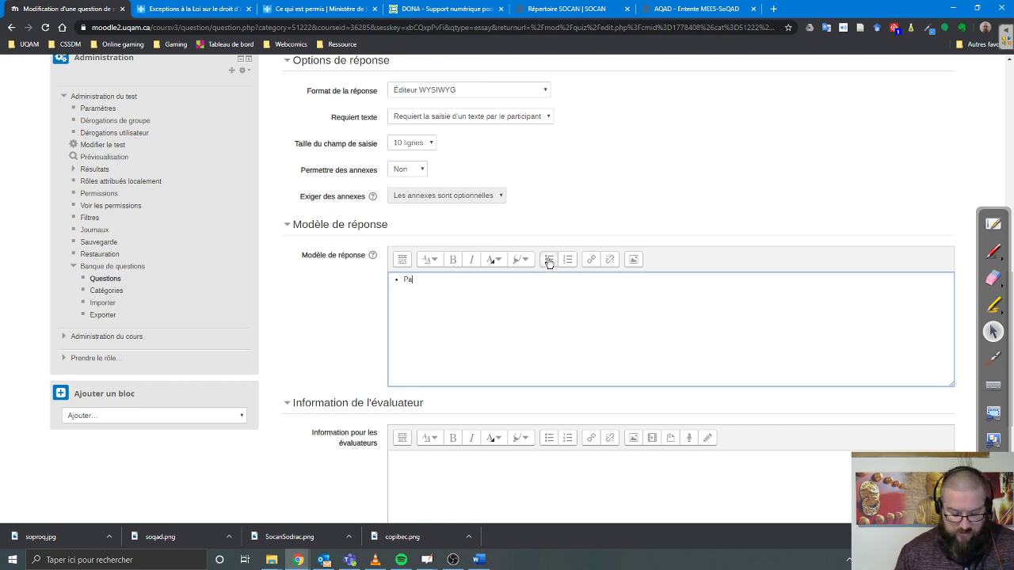
pyautogui.write('rticularité 1')
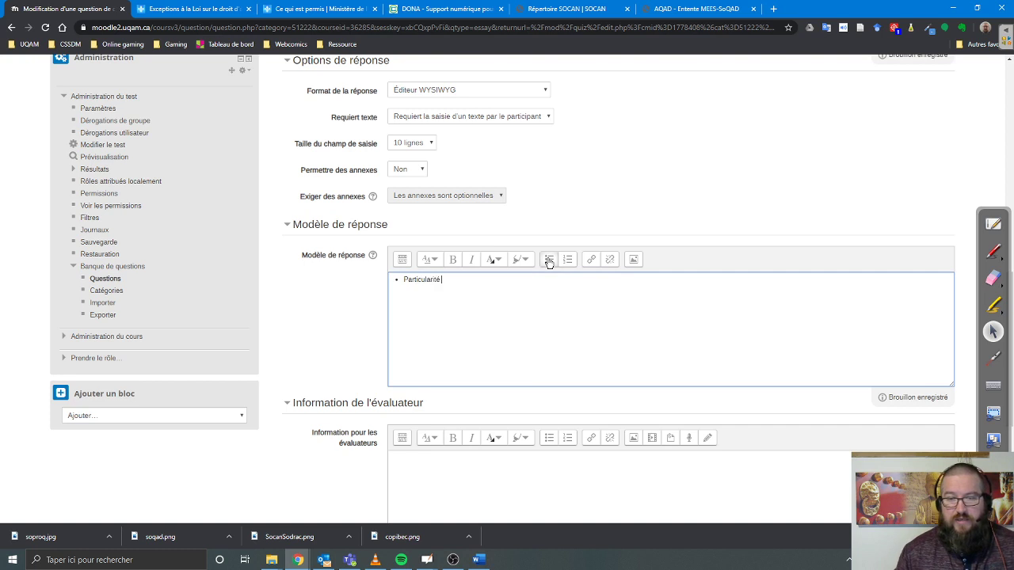
pyautogui.press('BackSpace')
pyautogui.write('1')
# Duplicate the "Particularité 1" bullet at the same list level and change the copy to "Particularité 2"
pyautogui.hotkey('ctrl', 'a')
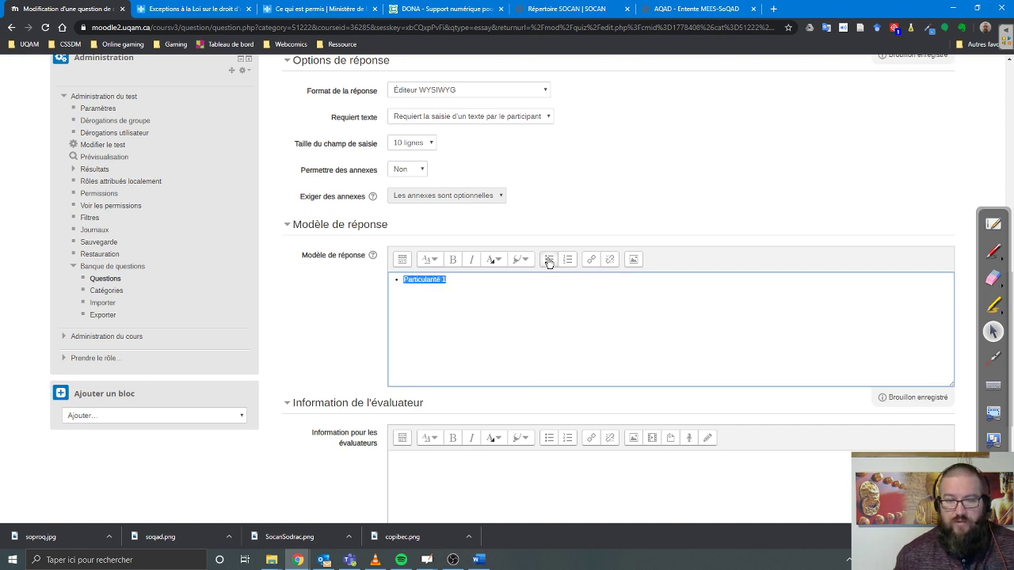
pyautogui.hotkey('ctrl', 'c')
pyautogui.press('End')
pyautogui.press('Return')
pyautogui.press('Tab')
pyautogui.hotkey('ctrl', 'v')
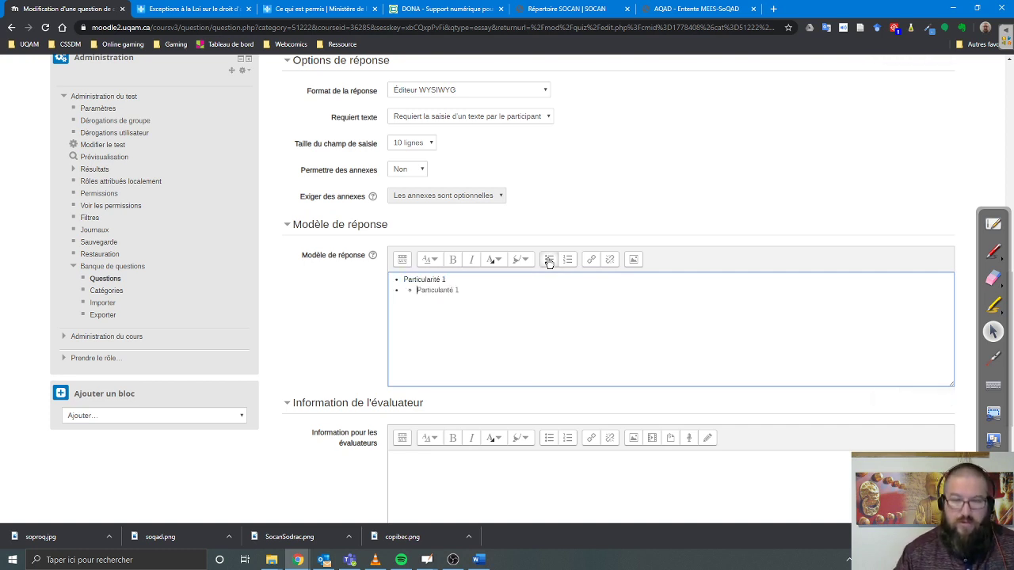
pyautogui.press('Home')
pyautogui.press('BackSpace')
pyautogui.press('Return')
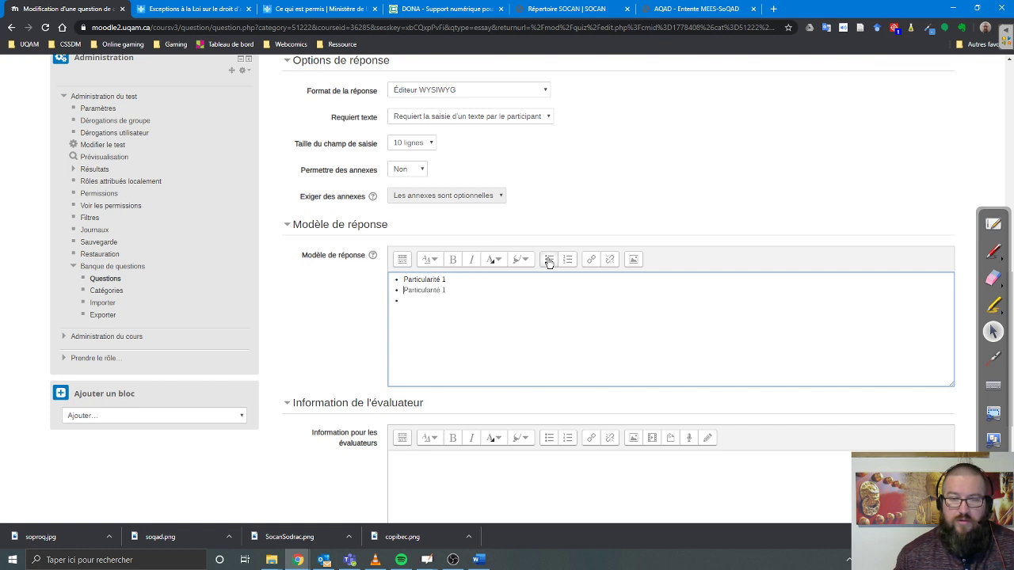
pyautogui.press('End')
pyautogui.press('BackSpace')
pyautogui.write('2')
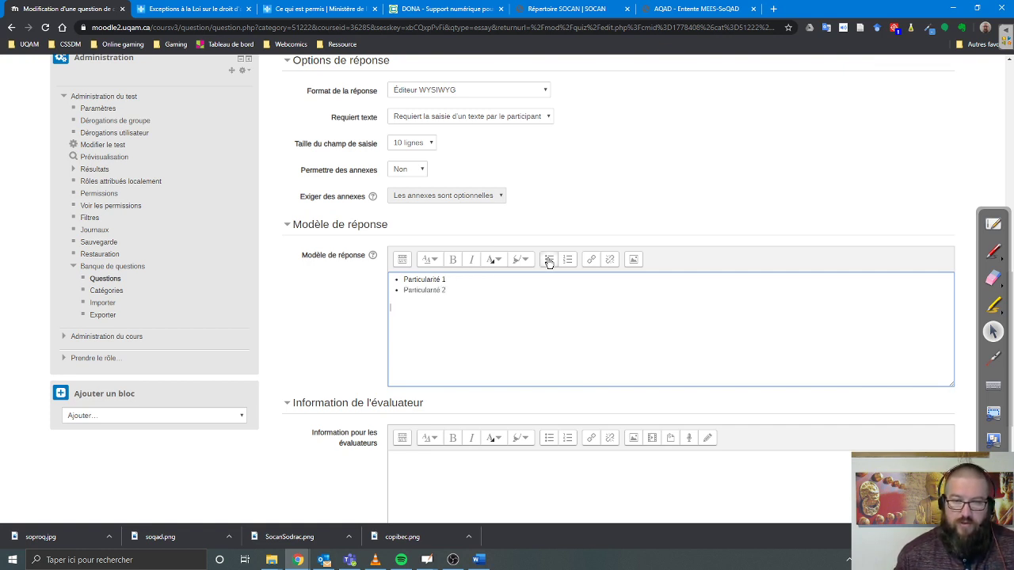
# Complete the response template's bulleted list with the items "Particularité 3" and "Particularité 4"
pyautogui.press('Return')
pyautogui.hotkey('ctrl', 'v')
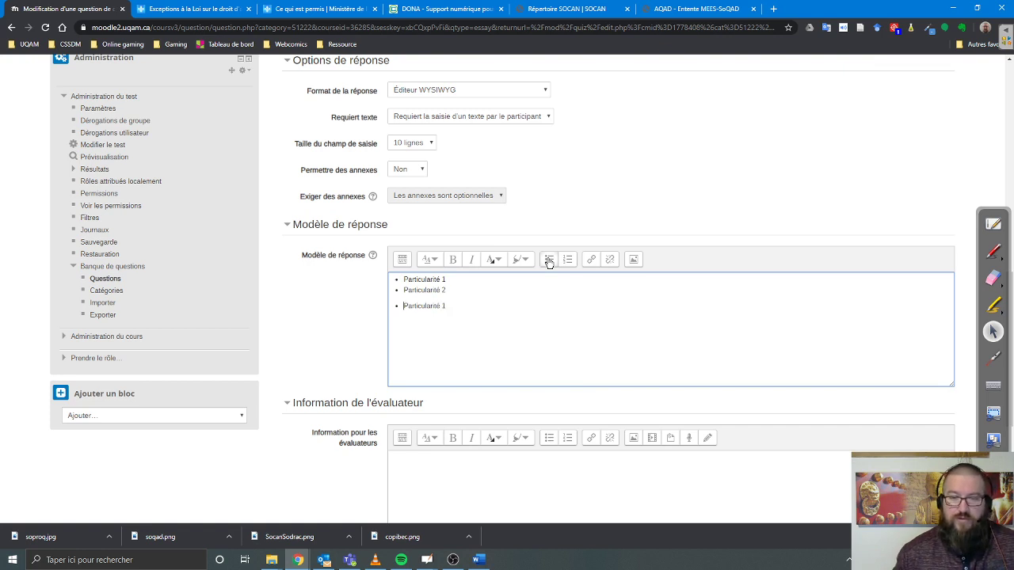
pyautogui.press('BackSpace')
pyautogui.press('Up')
pyautogui.press('End')
pyautogui.press('BackSpace')
pyautogui.write('2')
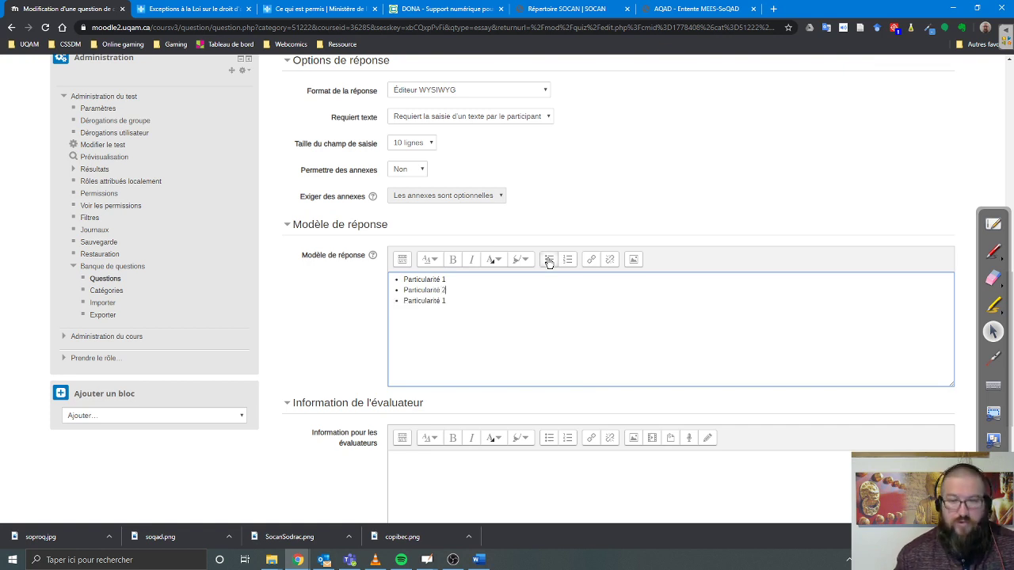
pyautogui.press('Delete')
pyautogui.press('Return')
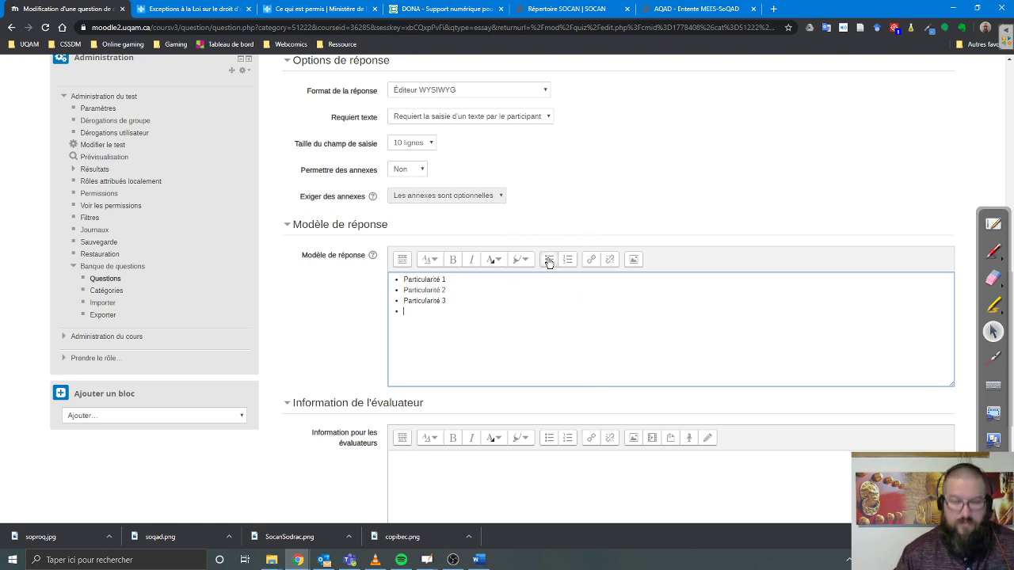
pyautogui.hotkey('ctrl', 'v')
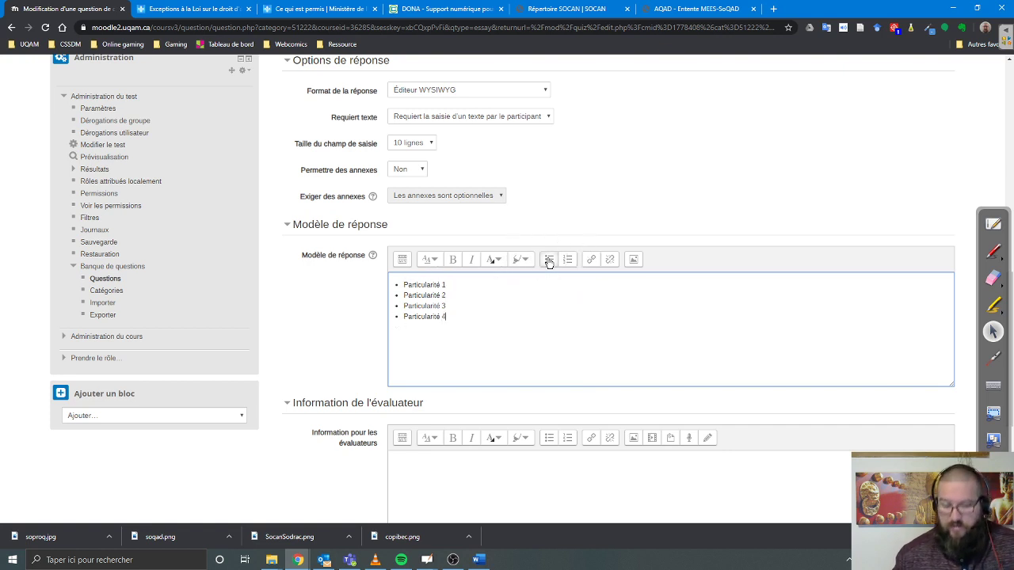
pyautogui.click(561, 344)
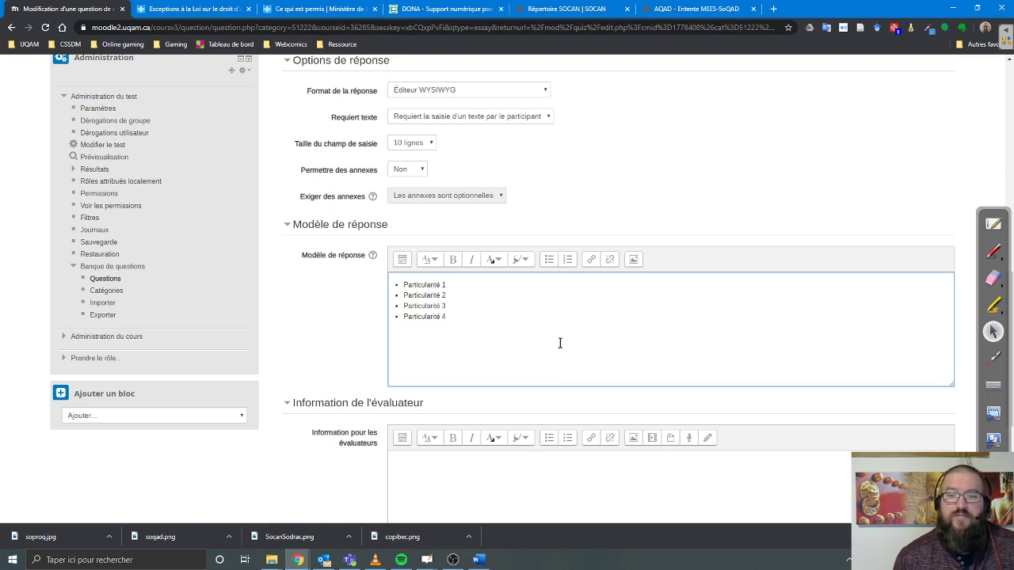
# Save the RepLongue particularité ÉBP question and return to the quiz, leaving the evaluator information empty
pyautogui.scroll(-1, 475, 381)
pyautogui.scroll(-3, 398, 416)
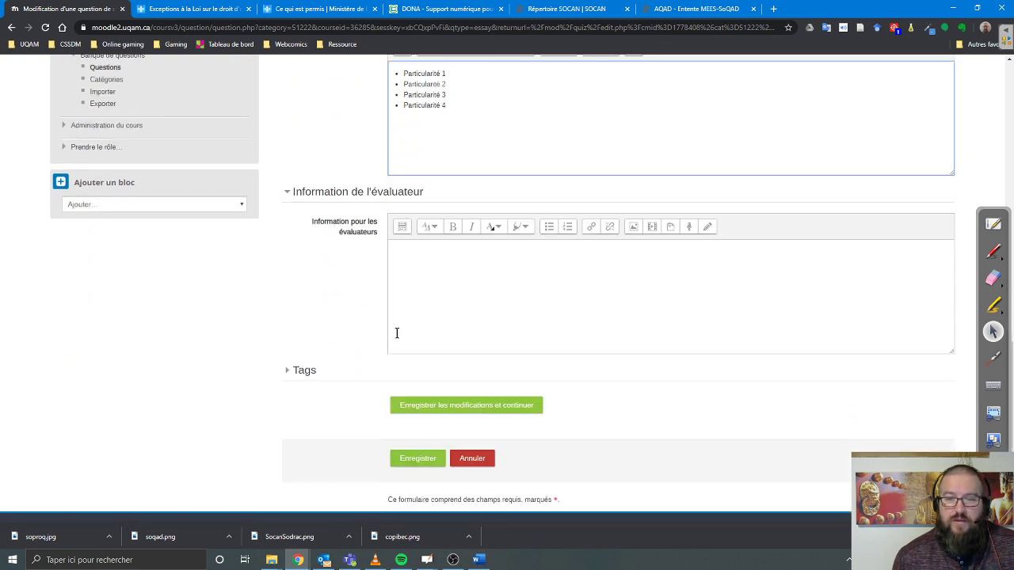
pyautogui.click(419, 459)
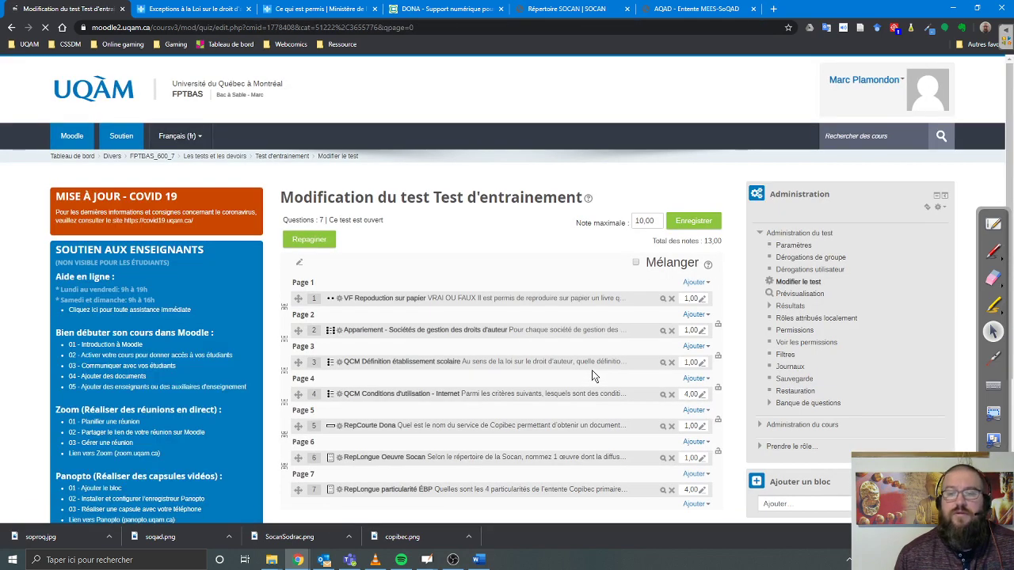
# Add a new question of type Numérique at the end of the quiz, after the RepLongue particularité ÉBP question
pyautogui.scroll(-2, 529, 364)
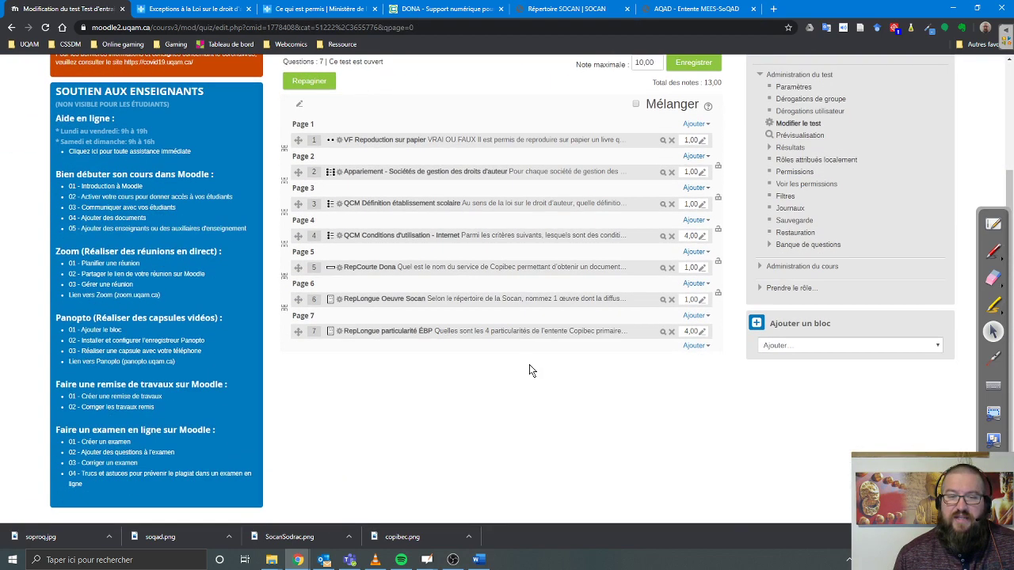
pyautogui.click(696, 346)
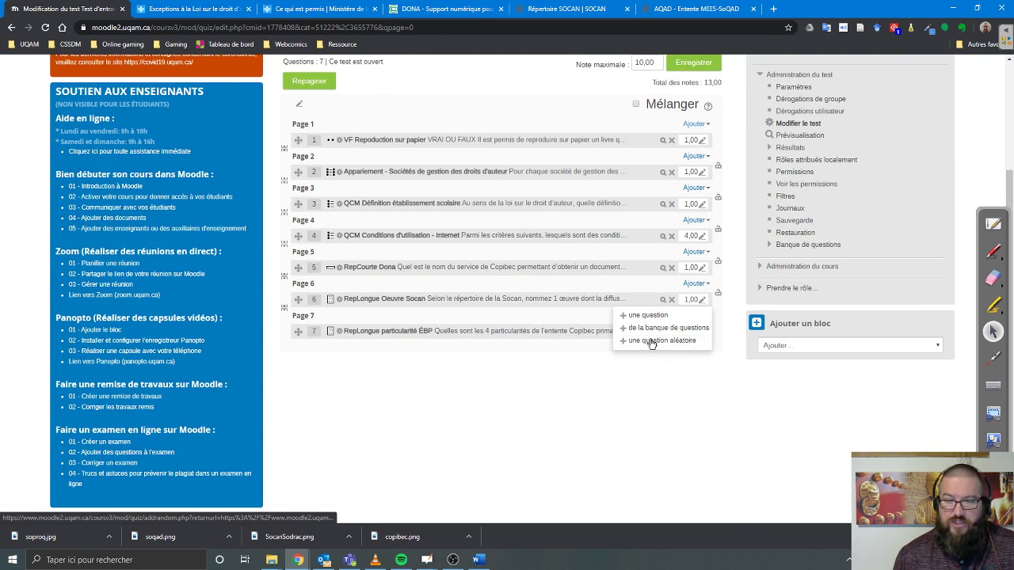
pyautogui.click(644, 316)
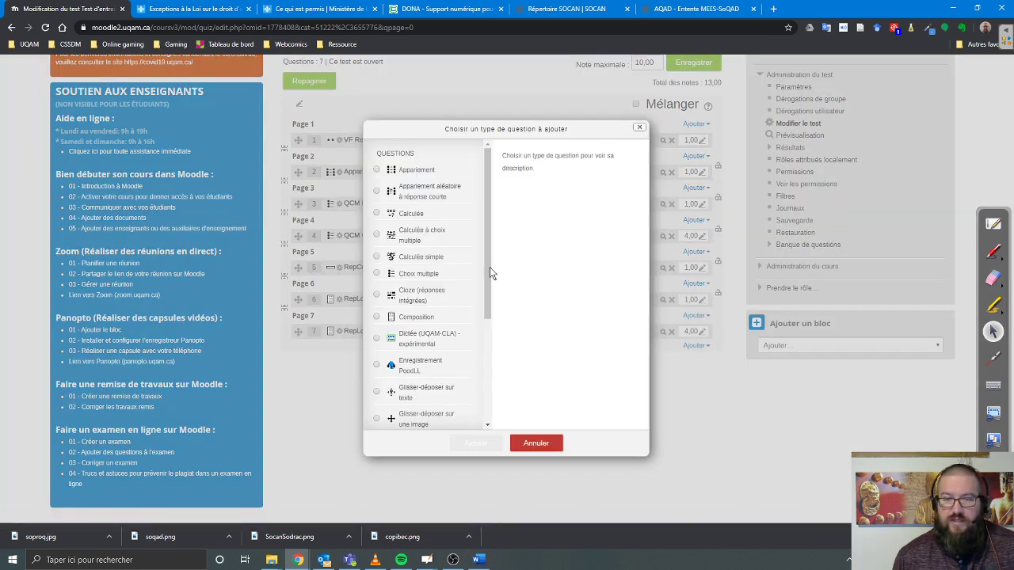
pyautogui.moveTo(491, 260); pyautogui.dragTo(482, 369)
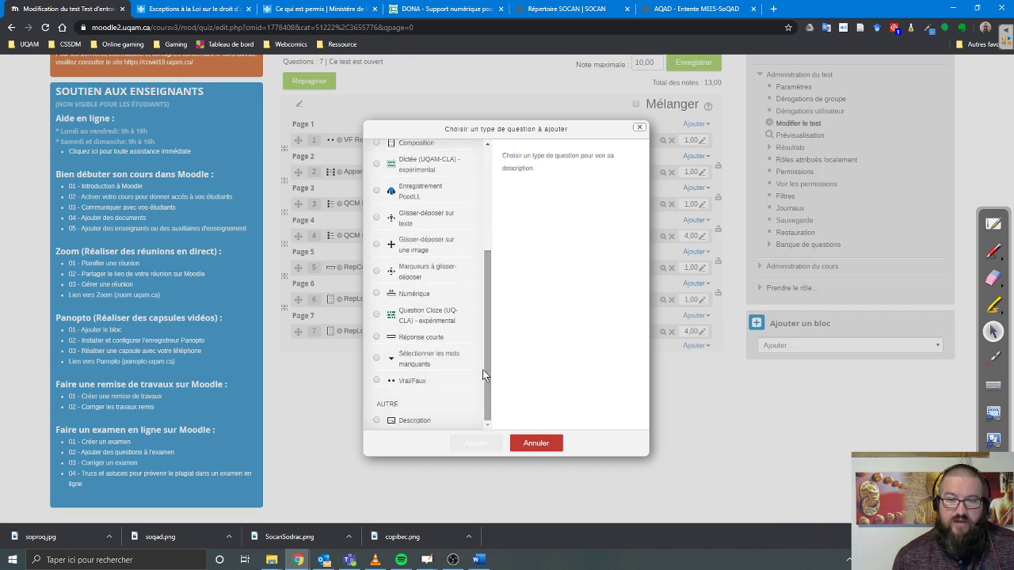
pyautogui.click(379, 297)
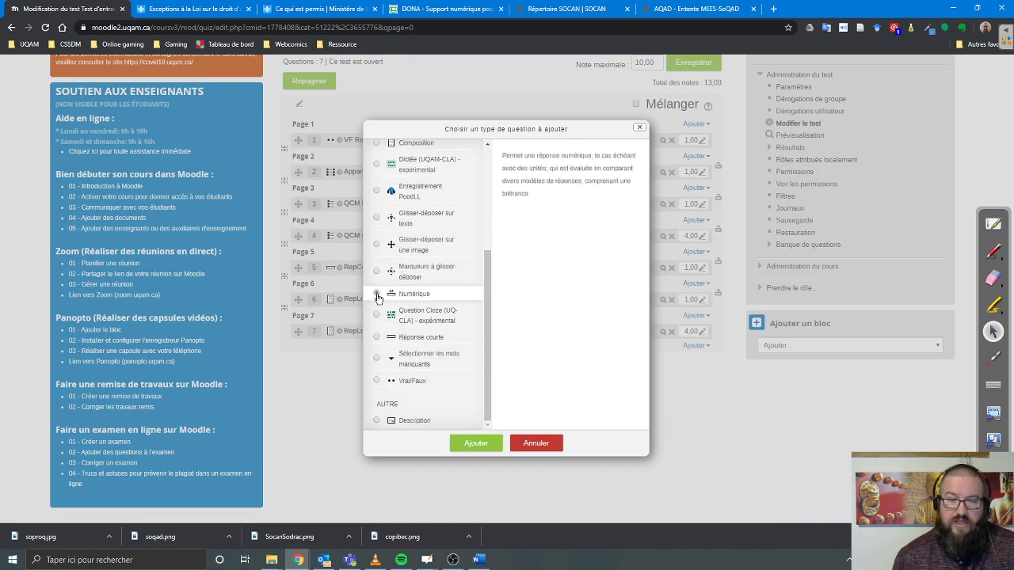
pyautogui.click(477, 445)
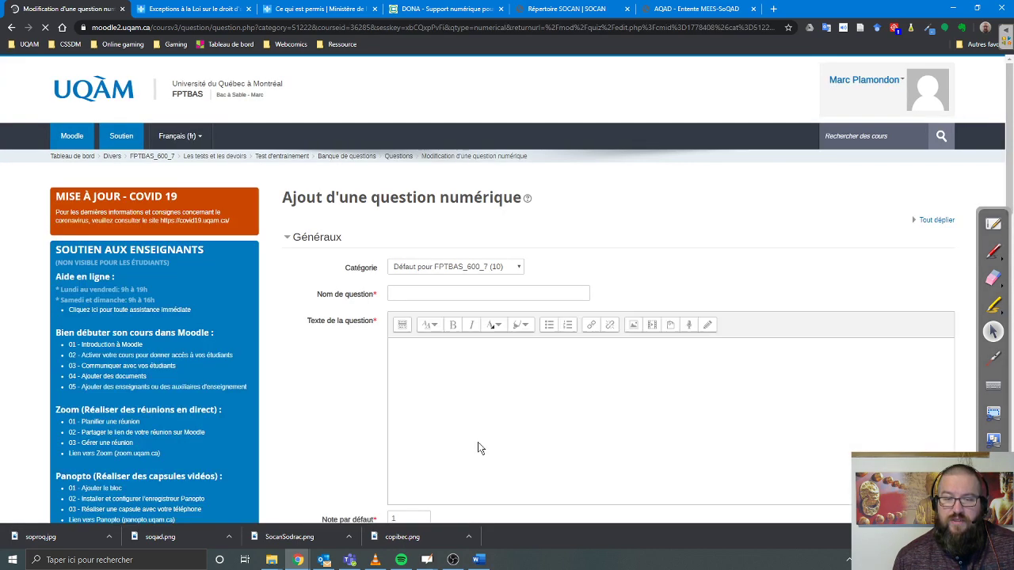
# Copy the Word document's question beginning "Quel est le nombre de pages maximal pouvant être reproduit" into the question text
pyautogui.scroll(-2, 478, 448)
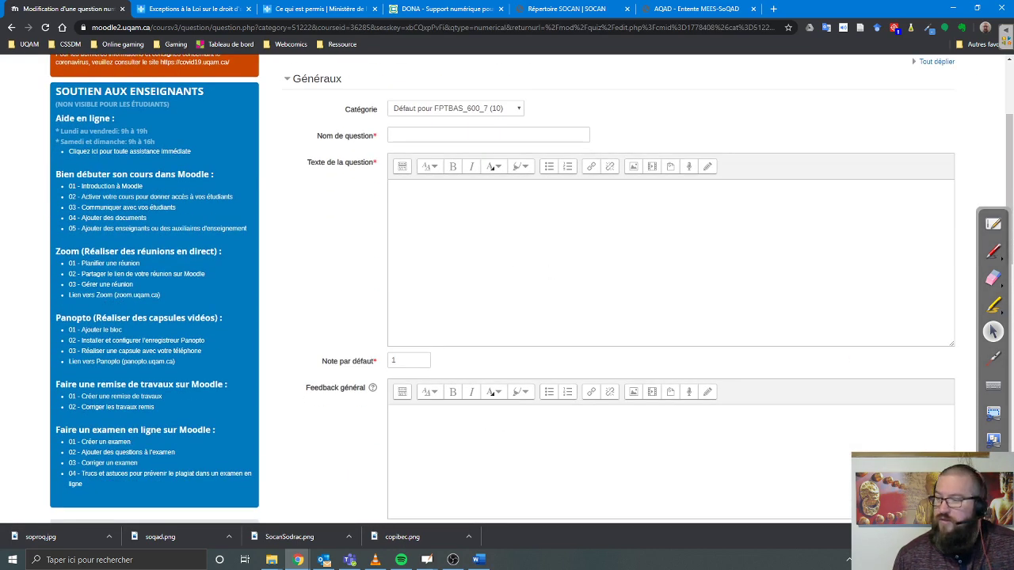
pyautogui.hotkey('alt', 'Tab')
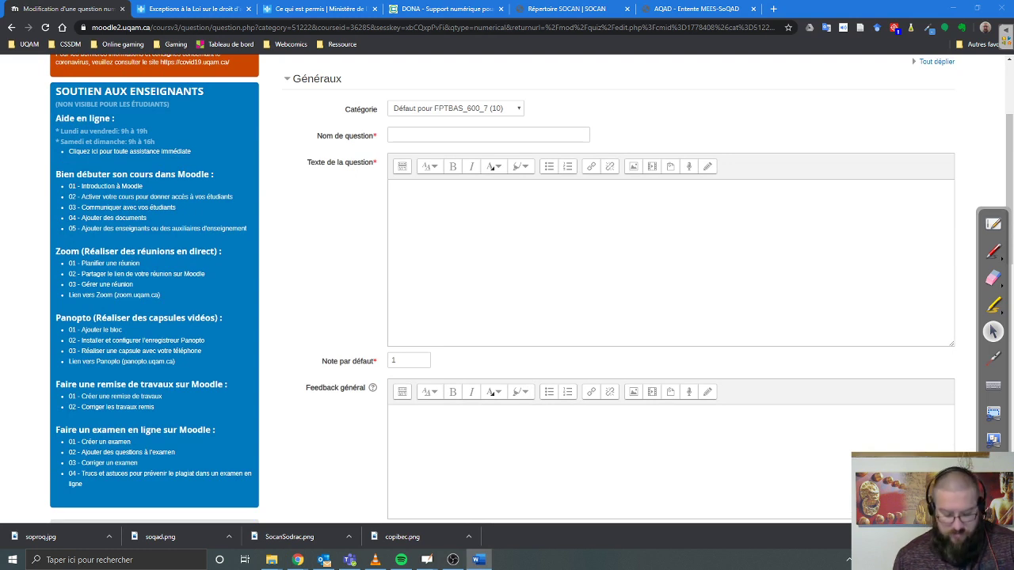
pyautogui.click(528, 270)
pyautogui.hotkey('ctrl', 'v')
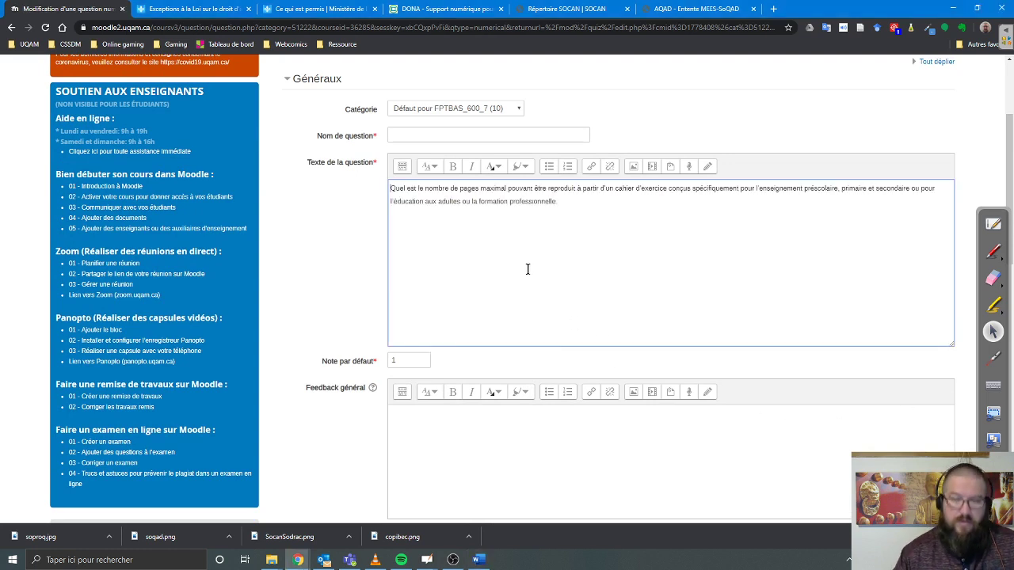
# Name the numerical question "Num Nombre page copibec revue education"
pyautogui.click(449, 135)
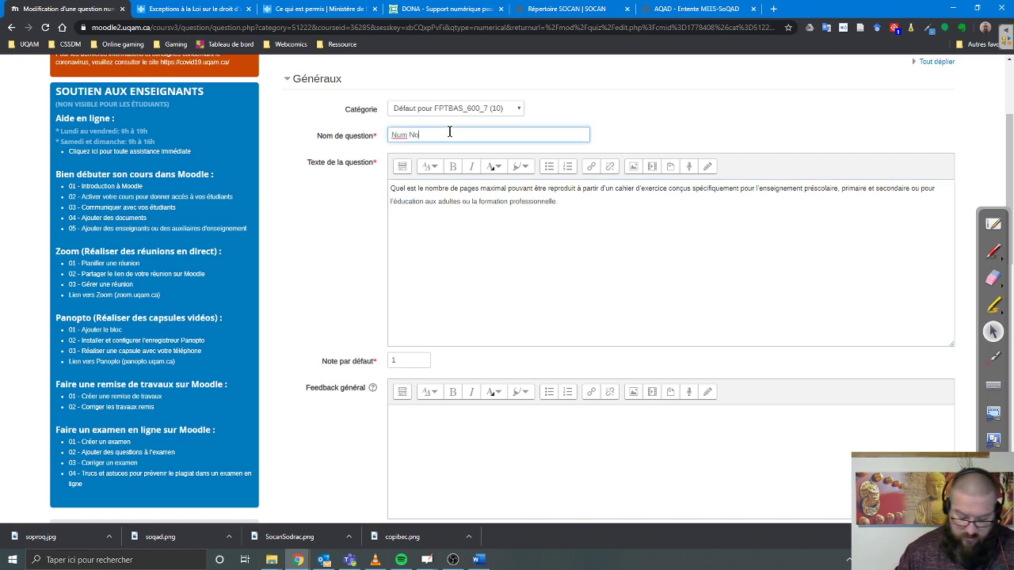
pyautogui.write('Num Nombre page ')
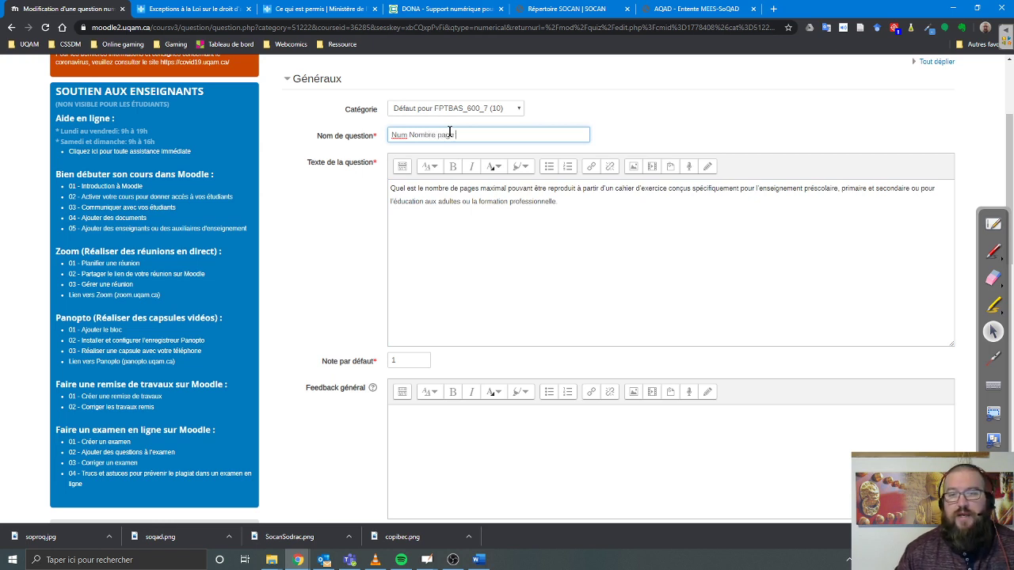
pyautogui.write('copibec ')
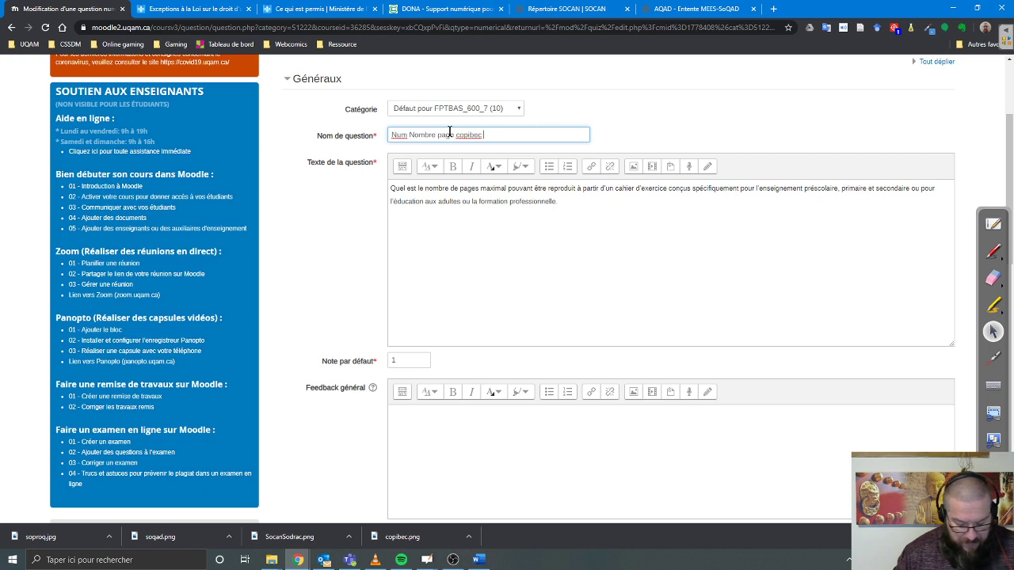
pyautogui.write('revue education')
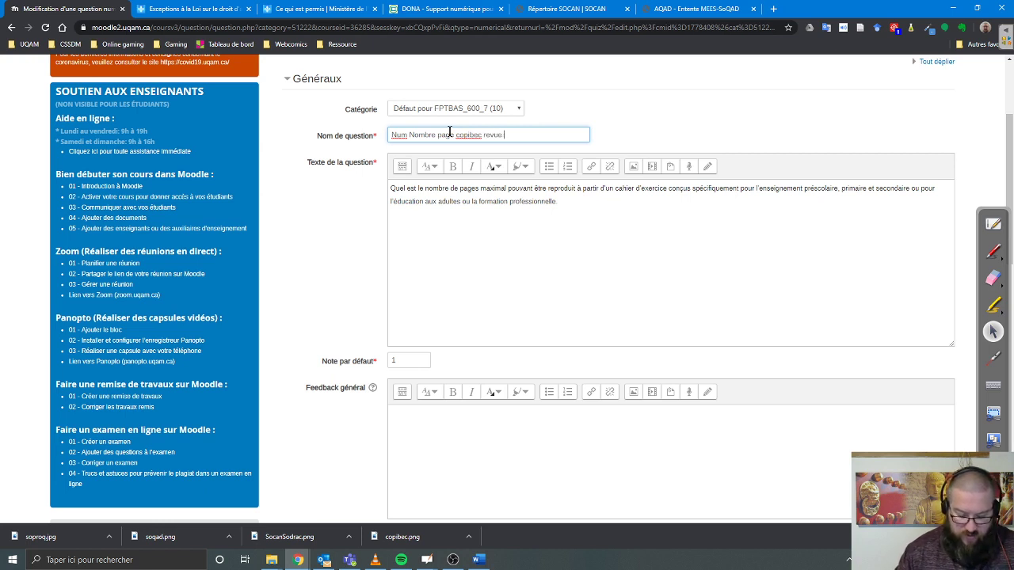
pyautogui.click(503, 212)
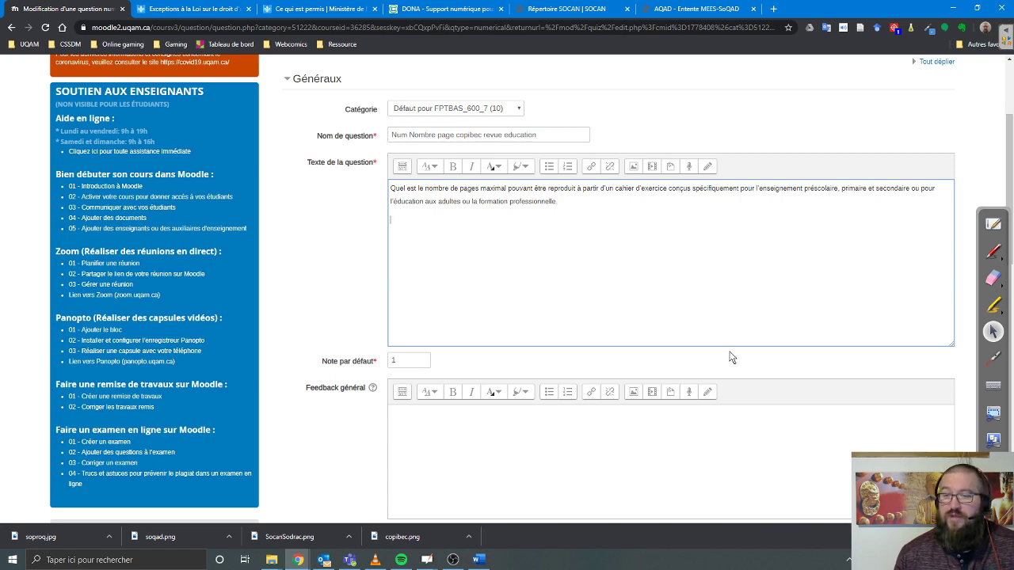
pyautogui.scroll(-3, 619, 271)
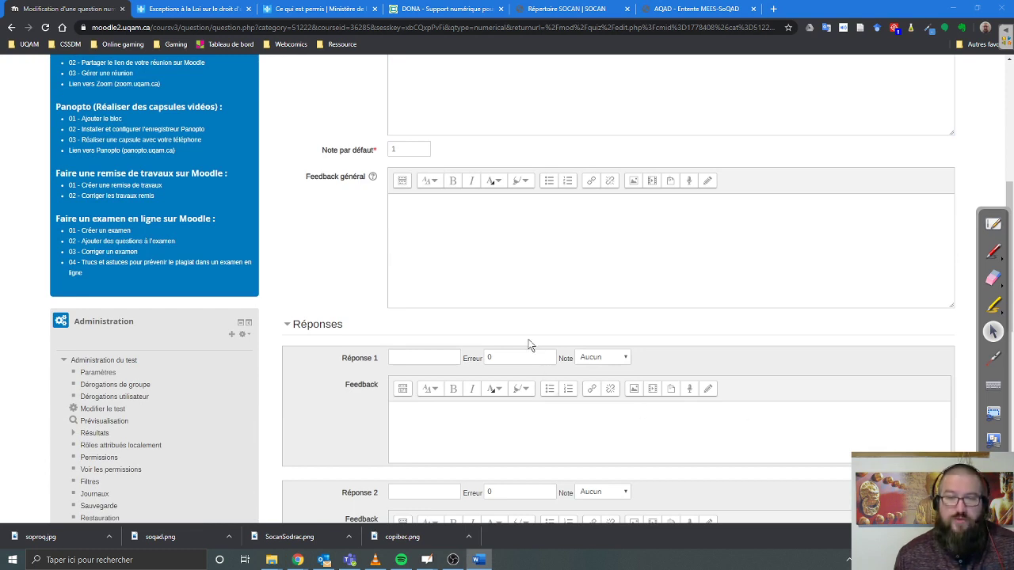
pyautogui.click(523, 236)
pyautogui.write('Source :')
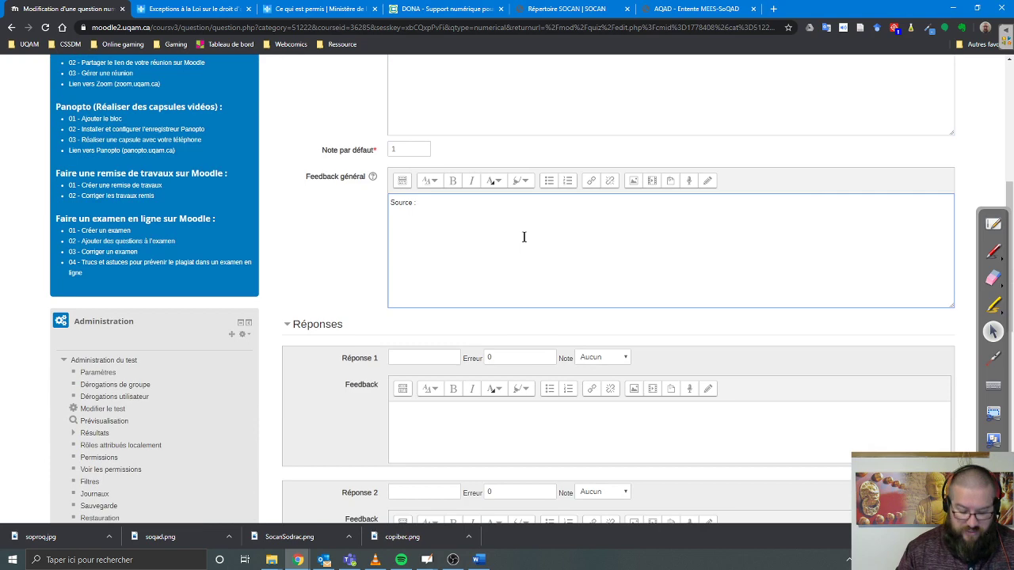
pyautogui.write('https://www.copibec.ca/fr/entente-primaire-secondaire#target-utilisations-permises-dans-votre-ecole')
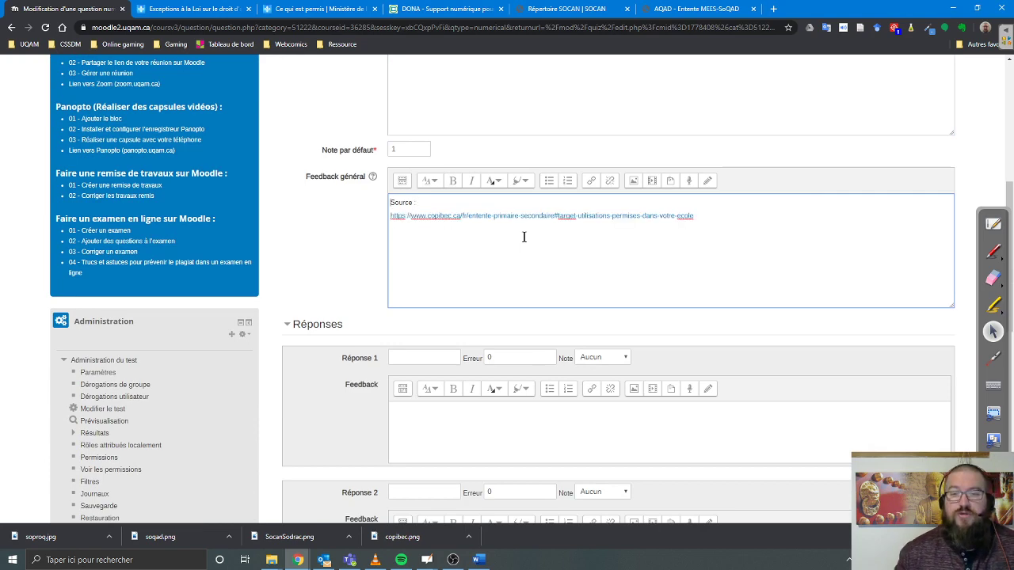
pyautogui.press('Home')
pyautogui.press('BackSpace')
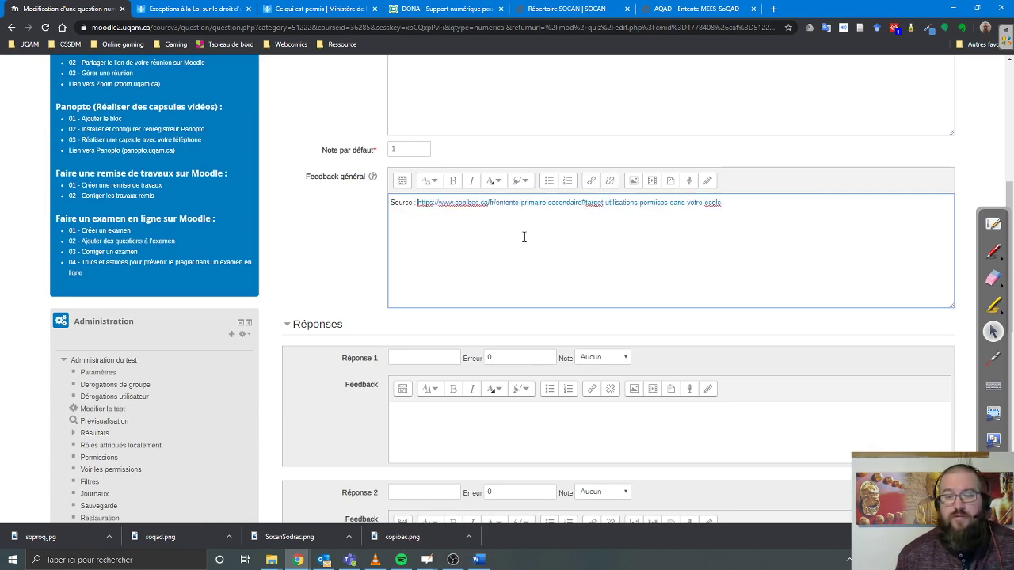
# Set Réponse 1 to 25 with a grade of 100%
pyautogui.scroll(-3, 526, 238)
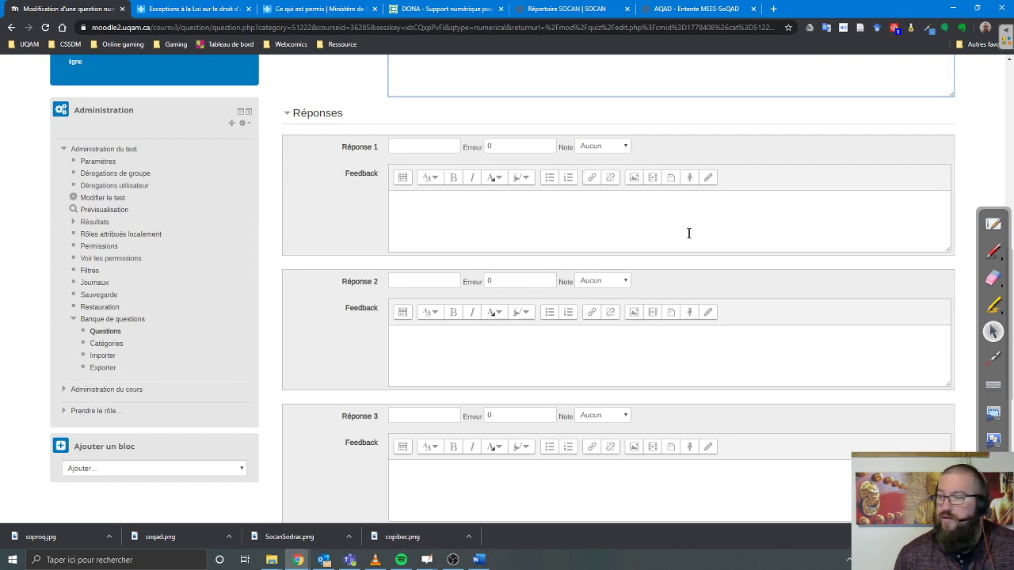
pyautogui.hotkey('alt', 'Tab')
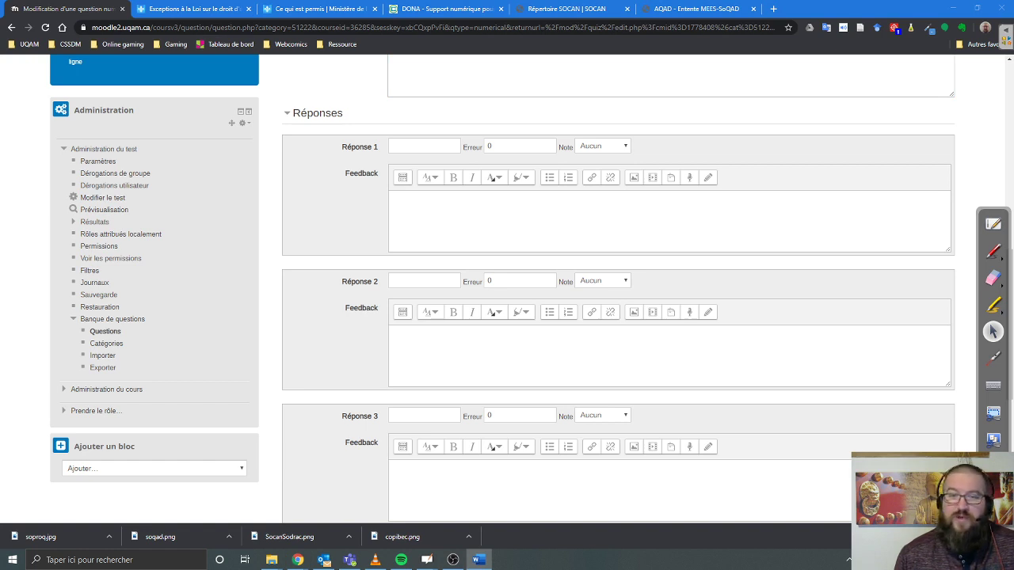
pyautogui.click(424, 146)
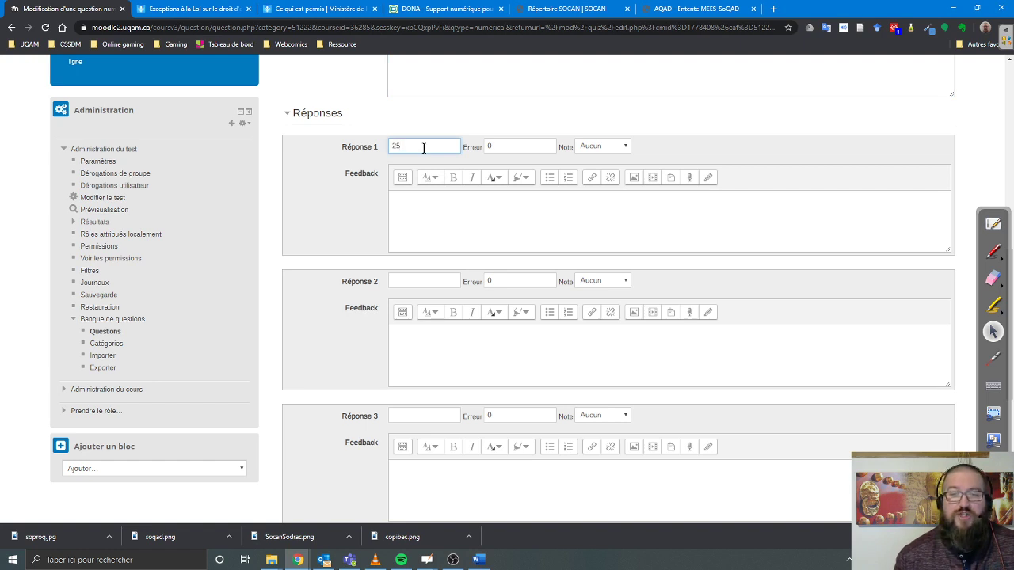
pyautogui.click(606, 150)
pyautogui.click(602, 168)
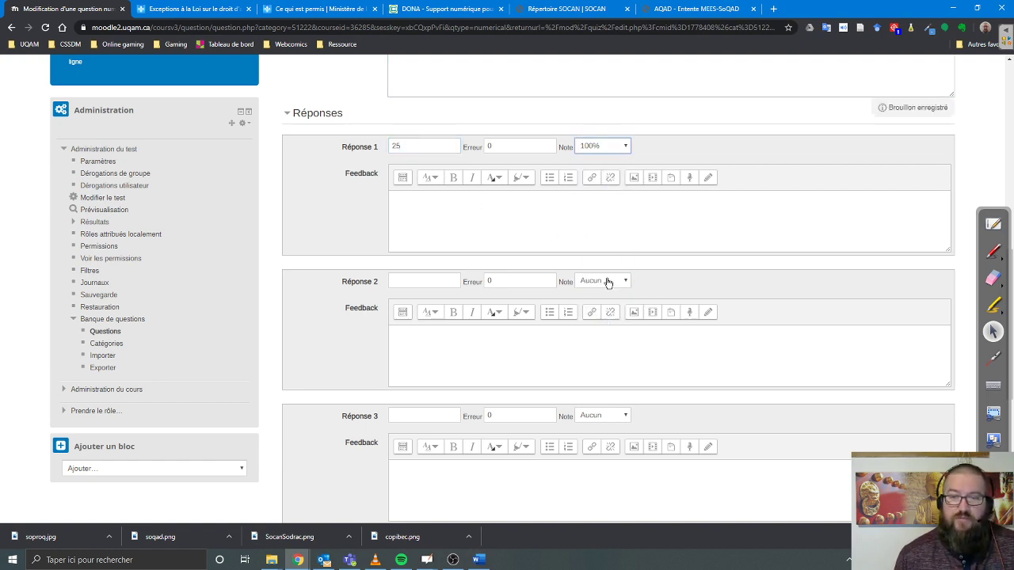
# Try to save the question with 10% as Réponse 2, graded 100%
pyautogui.scroll(-2, 584, 281)
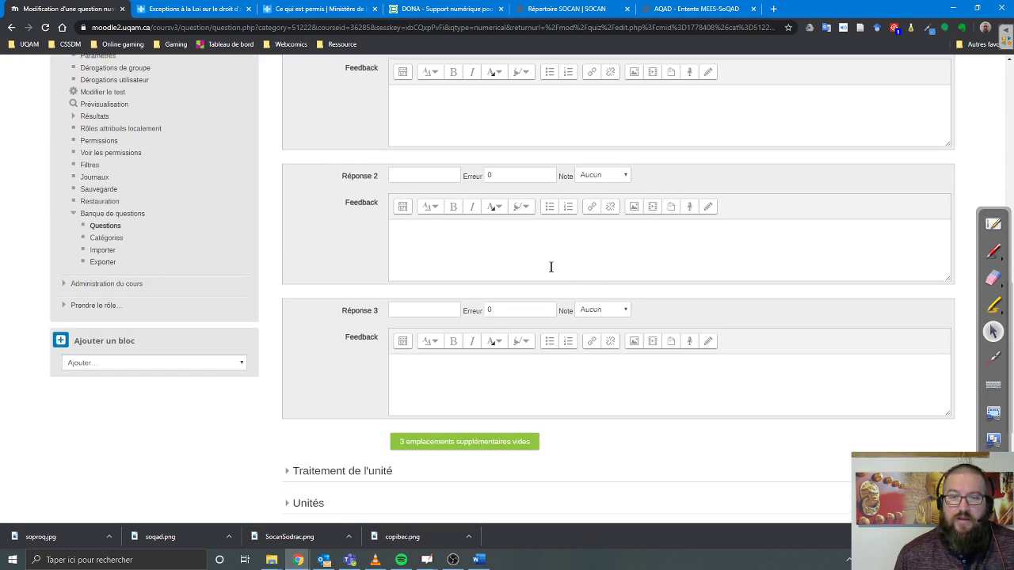
pyautogui.click(416, 170)
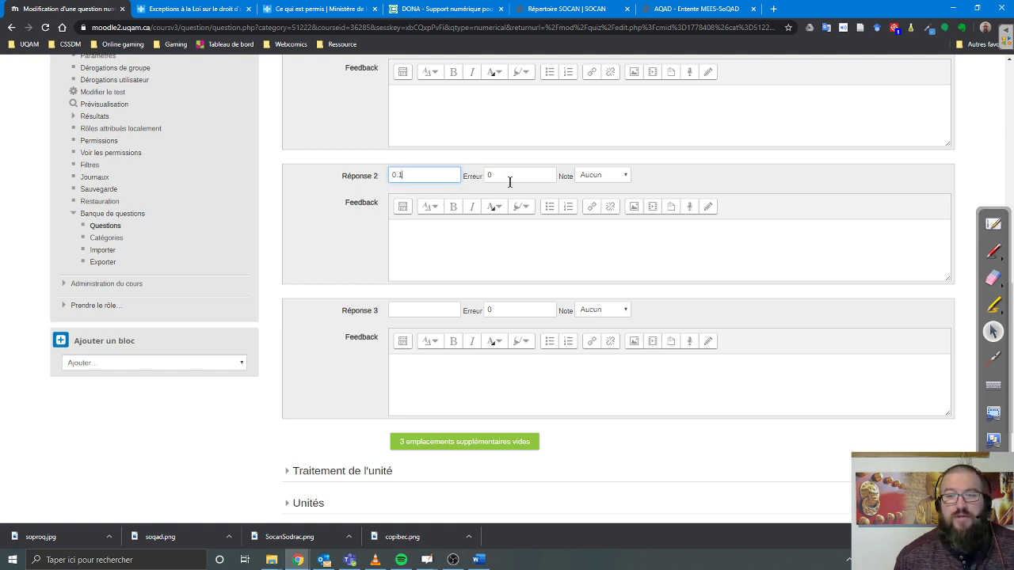
pyautogui.moveTo(442, 178); pyautogui.dragTo(373, 181)
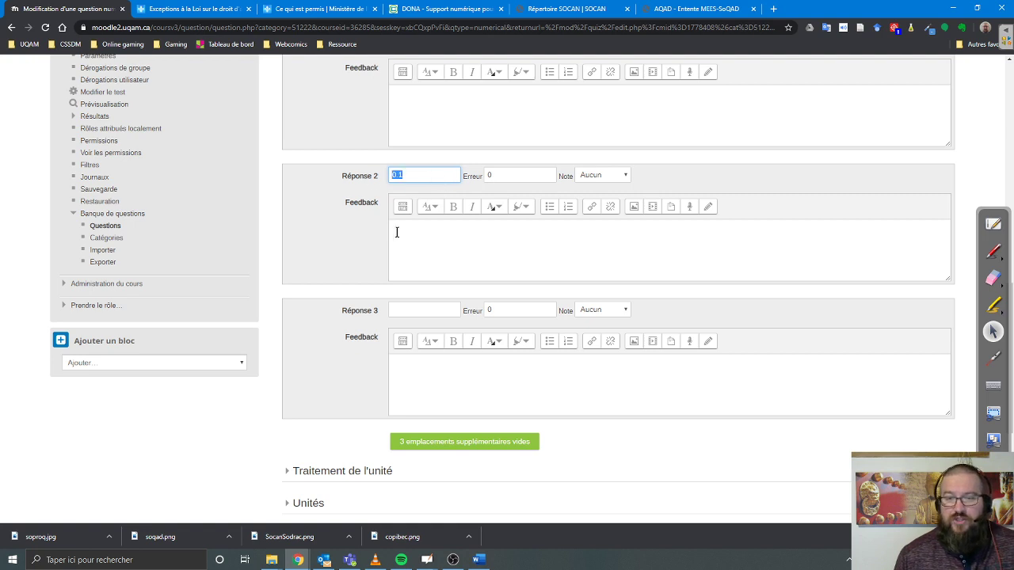
pyautogui.write('10')
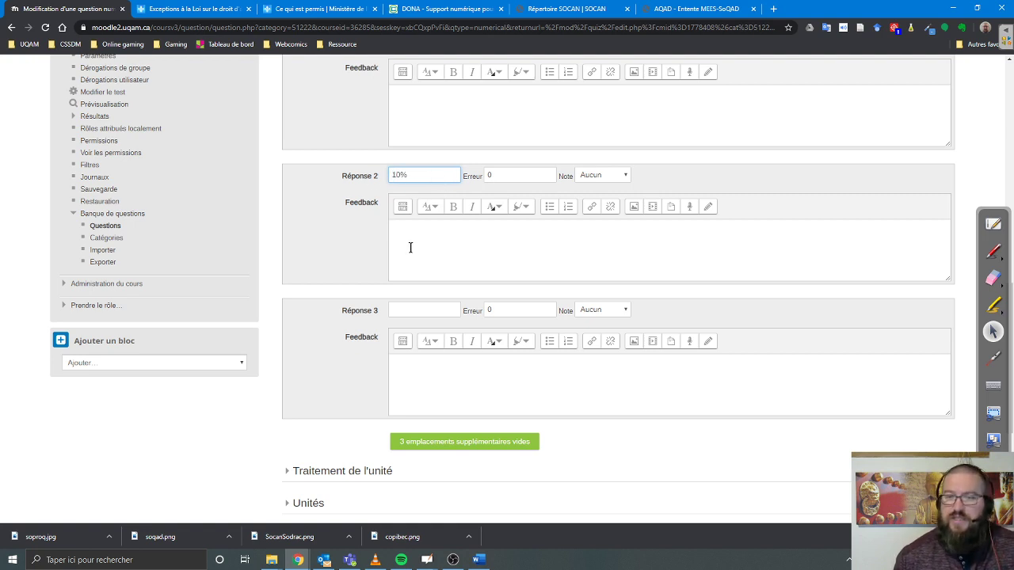
pyautogui.click(609, 175)
pyautogui.click(598, 199)
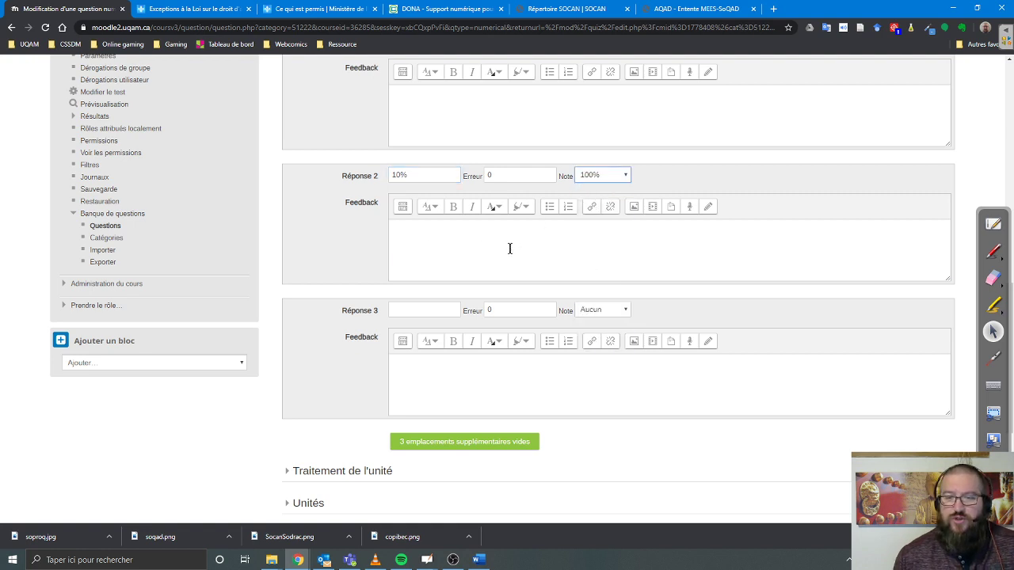
pyautogui.click(510, 248)
pyautogui.scroll(-3, 515, 265)
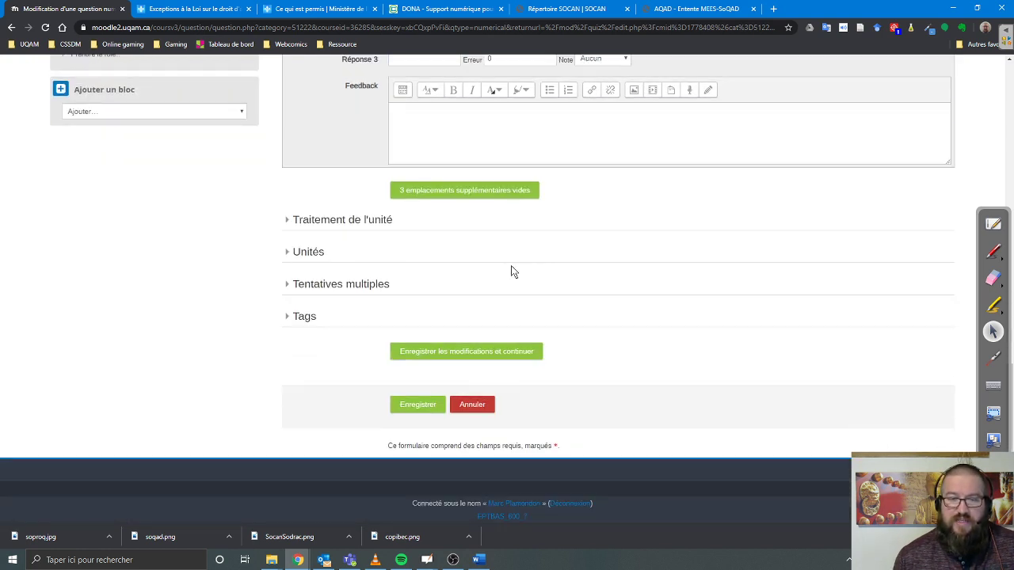
pyautogui.click(428, 412)
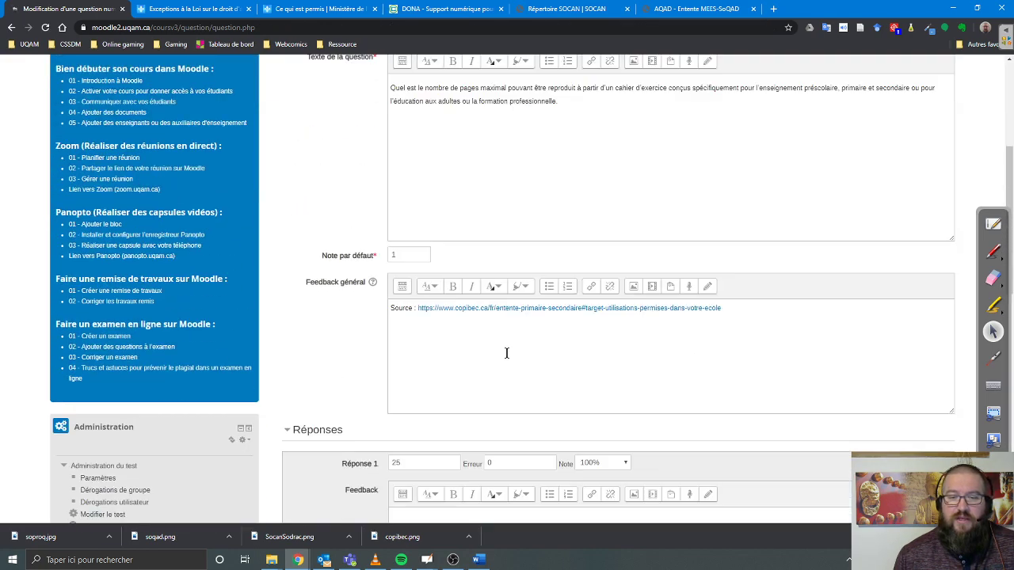
# Clear the value of Réponse 2 and reset its grade to Aucun
pyautogui.scroll(-5, 507, 353)
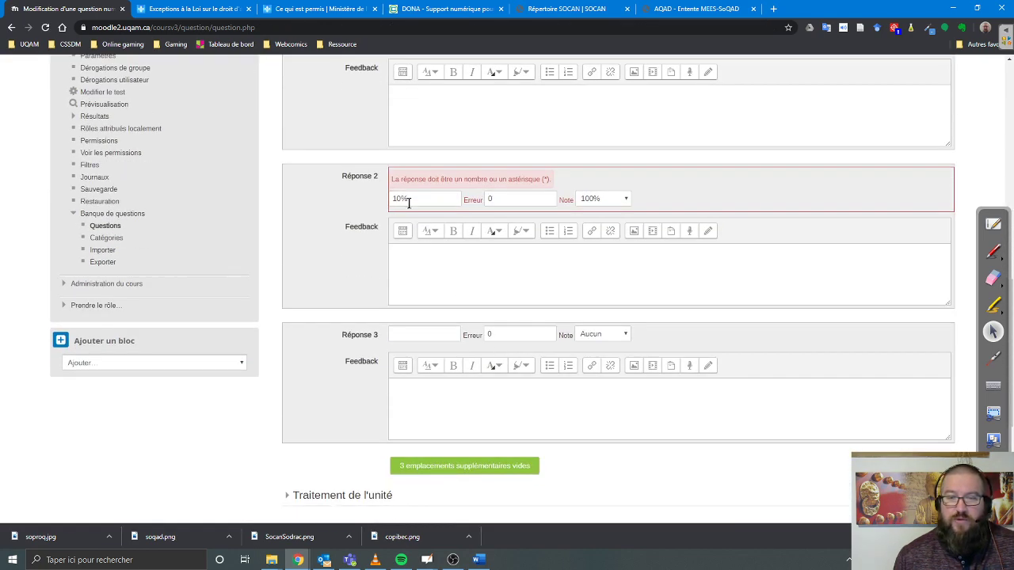
pyautogui.doubleClick(409, 203)
pyautogui.press('BackSpace')
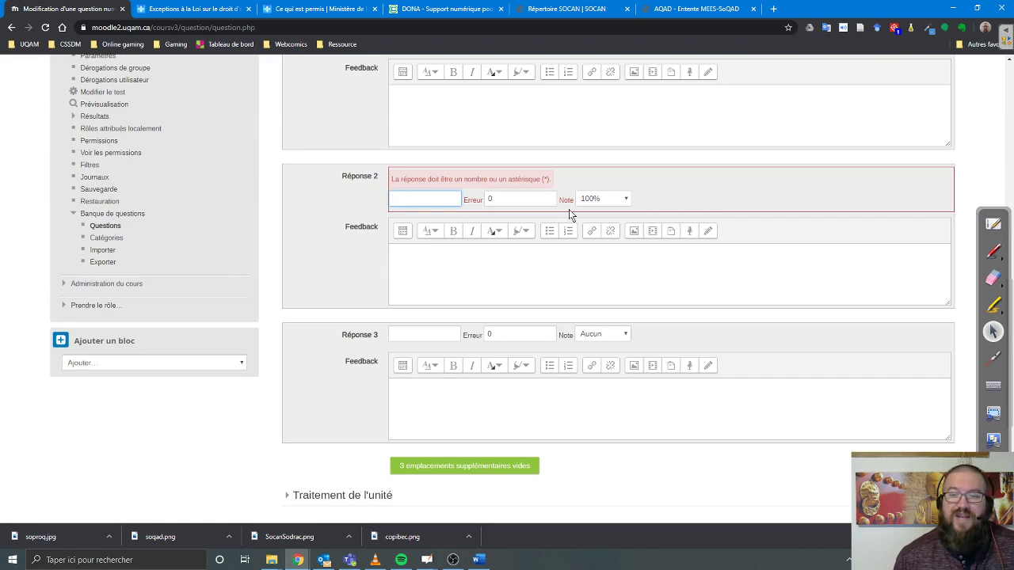
pyautogui.click(601, 199)
pyautogui.click(595, 214)
pyautogui.click(495, 267)
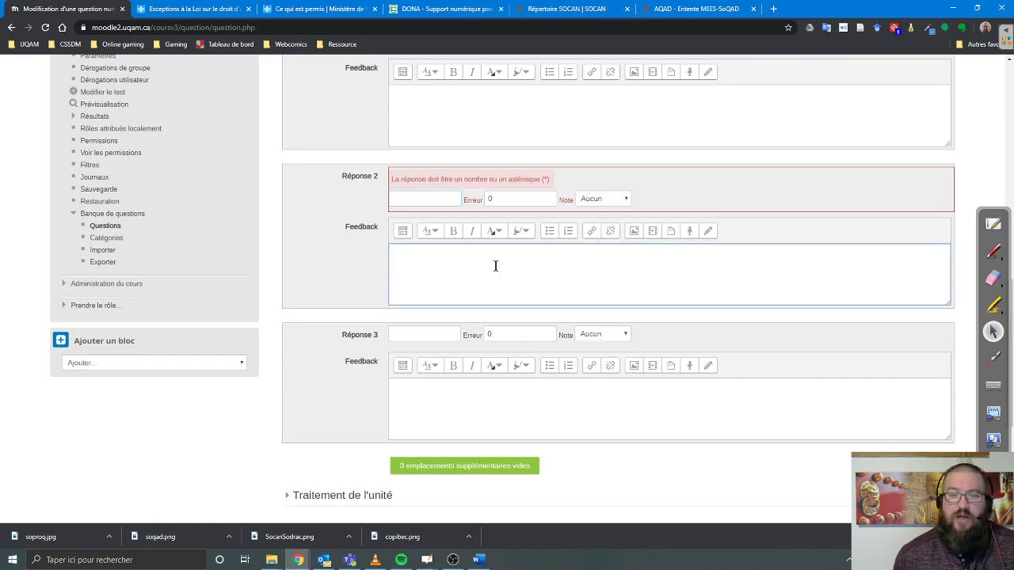
pyautogui.scroll(2, 496, 265)
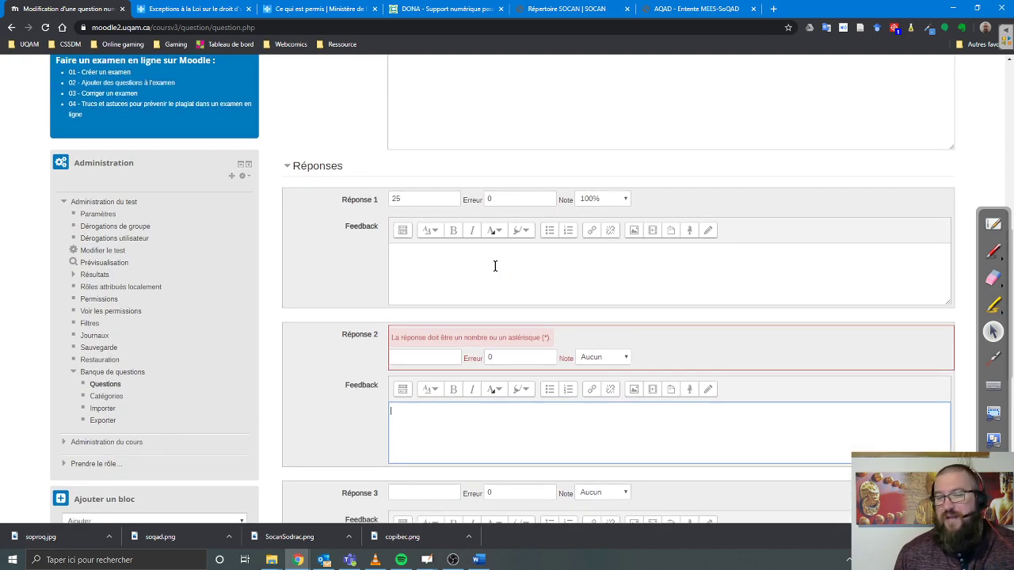
pyautogui.click(496, 266)
# Set the unit handling so that the unit must be given and counts toward the grade
pyautogui.scroll(-5, 495, 266)
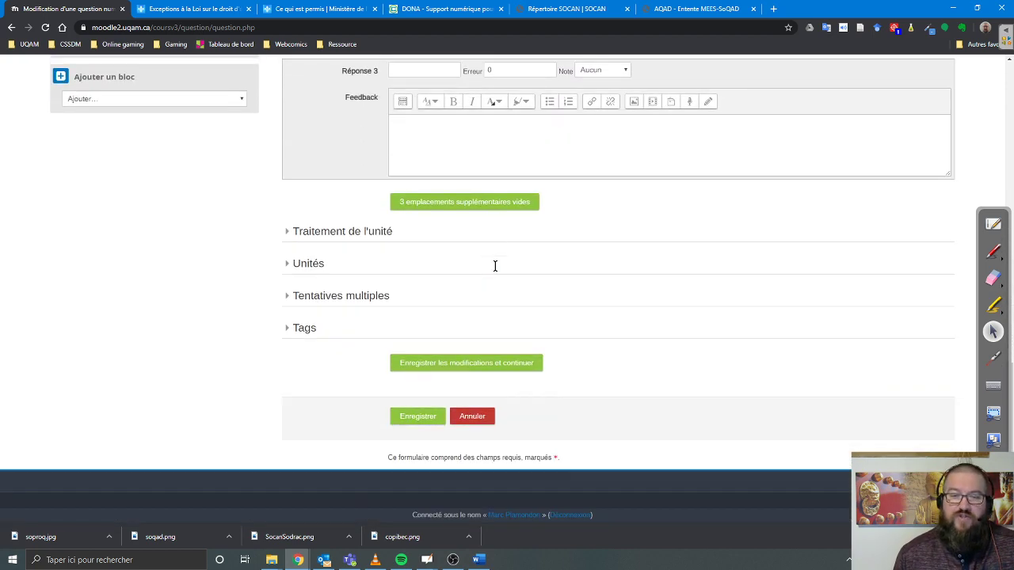
pyautogui.click(309, 269)
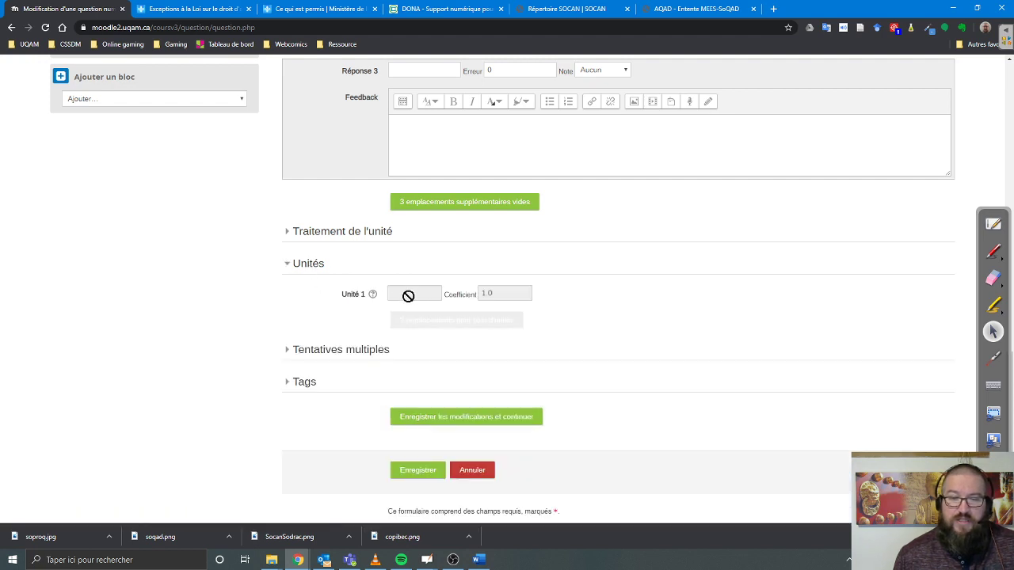
pyautogui.click(351, 237)
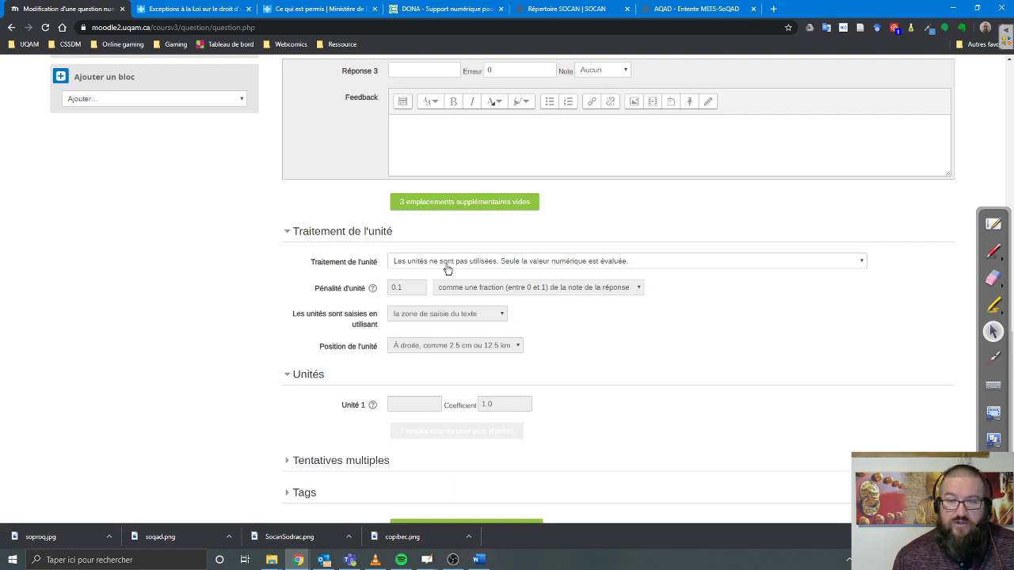
pyautogui.click(499, 265)
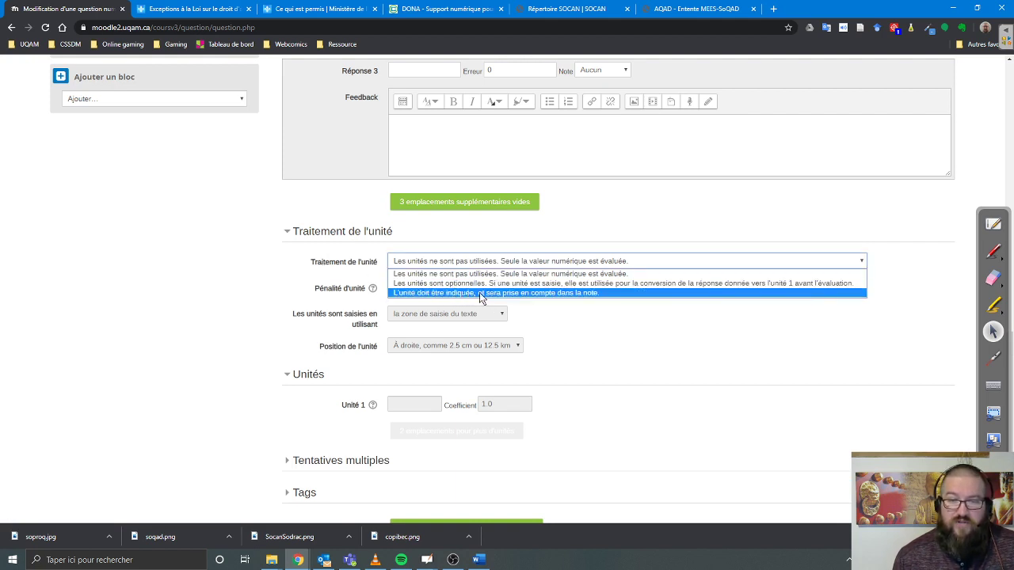
pyautogui.click(301, 300)
pyautogui.click(412, 262)
pyautogui.click(420, 293)
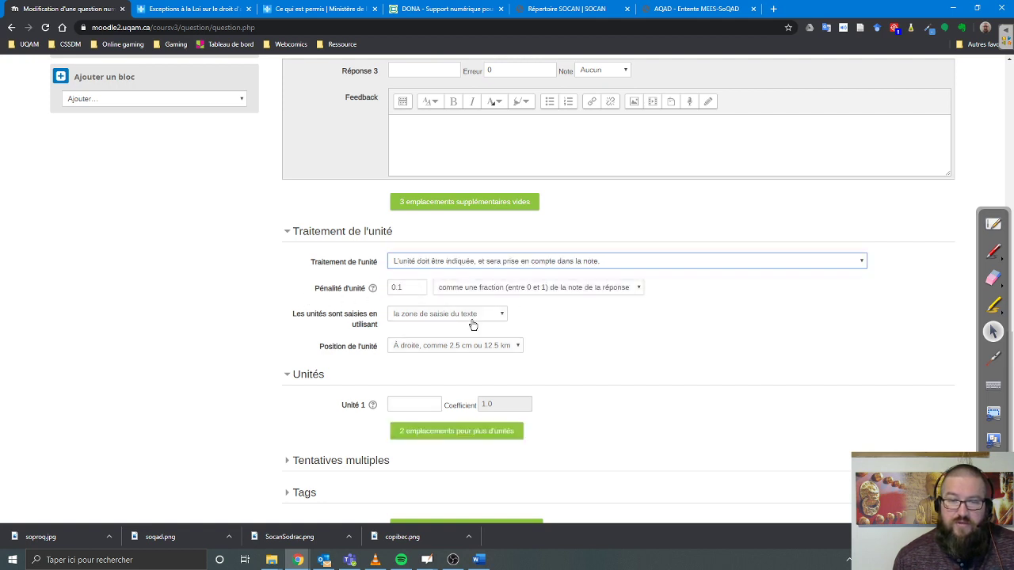
# Define Unité 1 as "page" and have units entered using "un menu déroulant"
pyautogui.click(416, 408)
pyautogui.write('page')
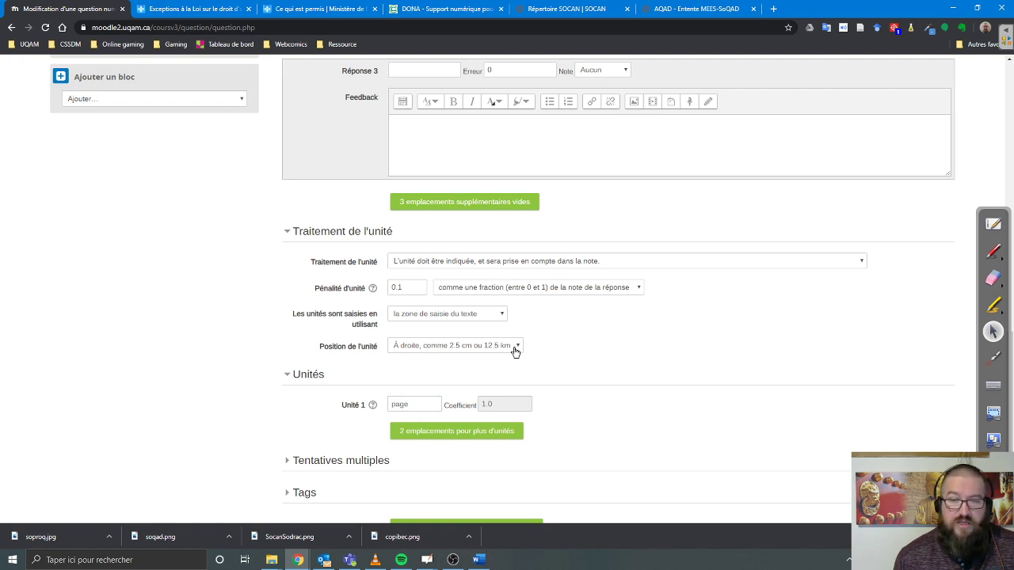
pyautogui.click(499, 314)
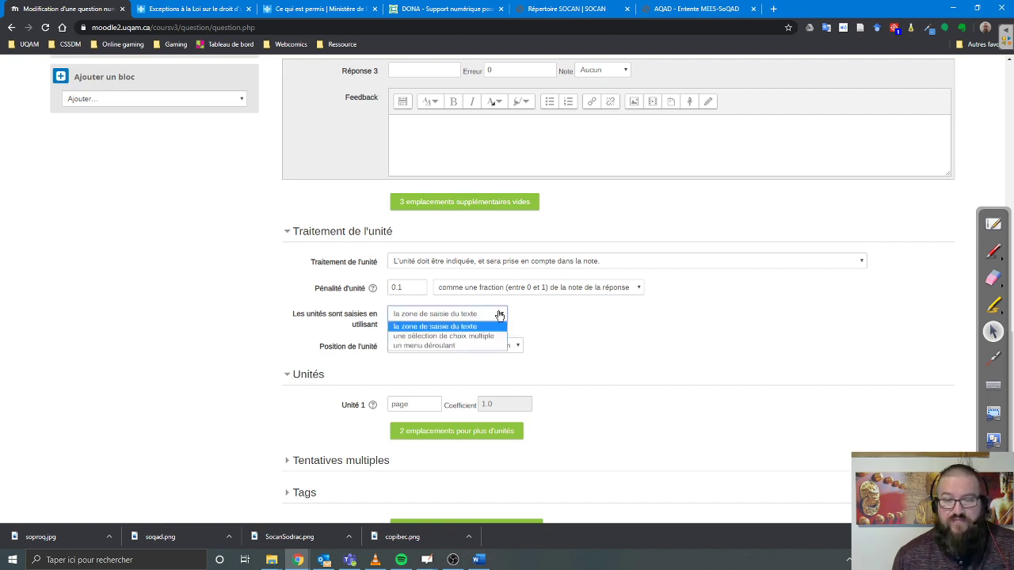
pyautogui.click(442, 347)
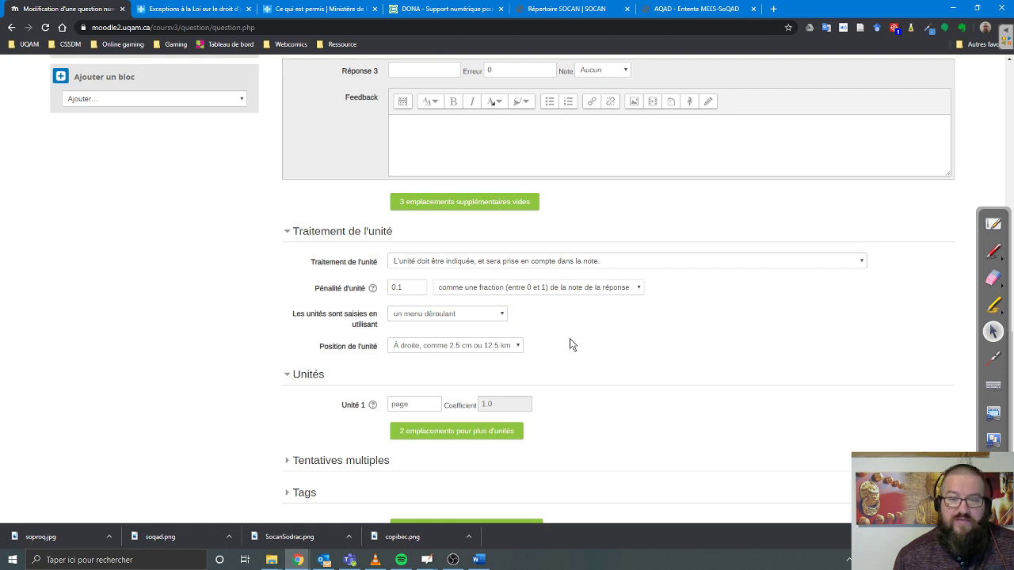
# Change the name of Unité 1 to the plural "pages"
pyautogui.scroll(-2, 571, 345)
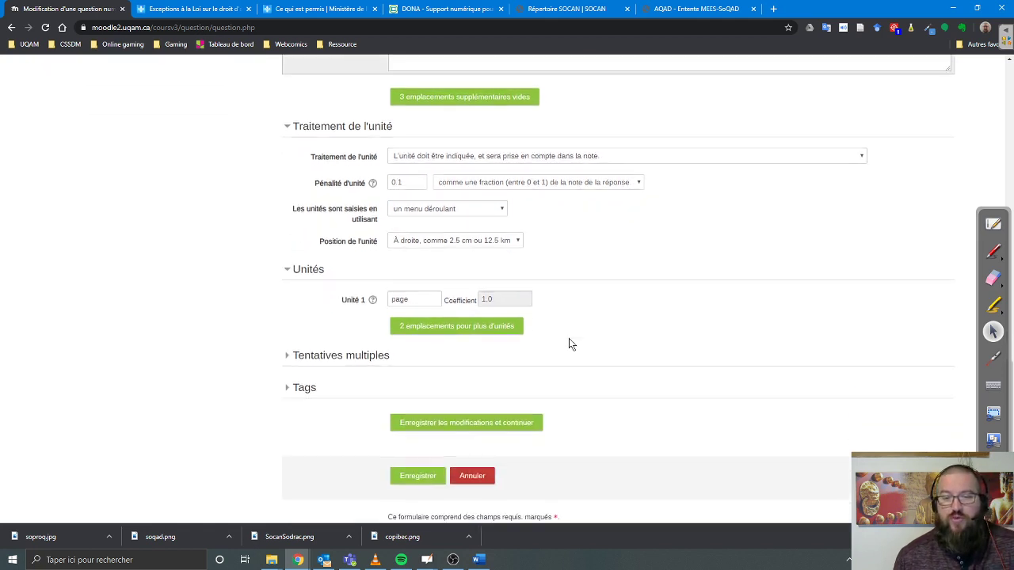
pyautogui.scroll(-1, 569, 344)
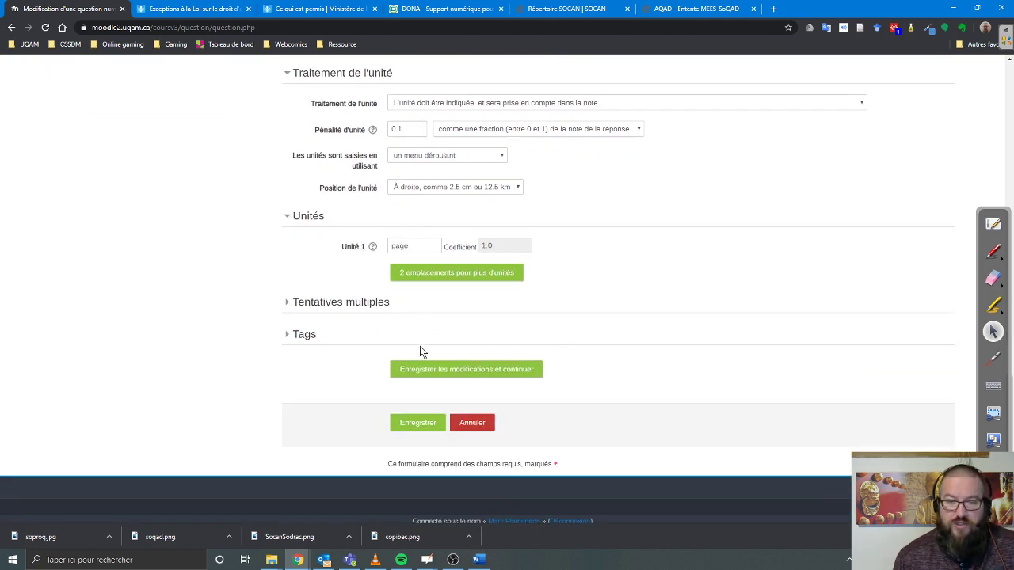
pyautogui.click(431, 248)
pyautogui.write('s')
pyautogui.scroll(-1, 456, 333)
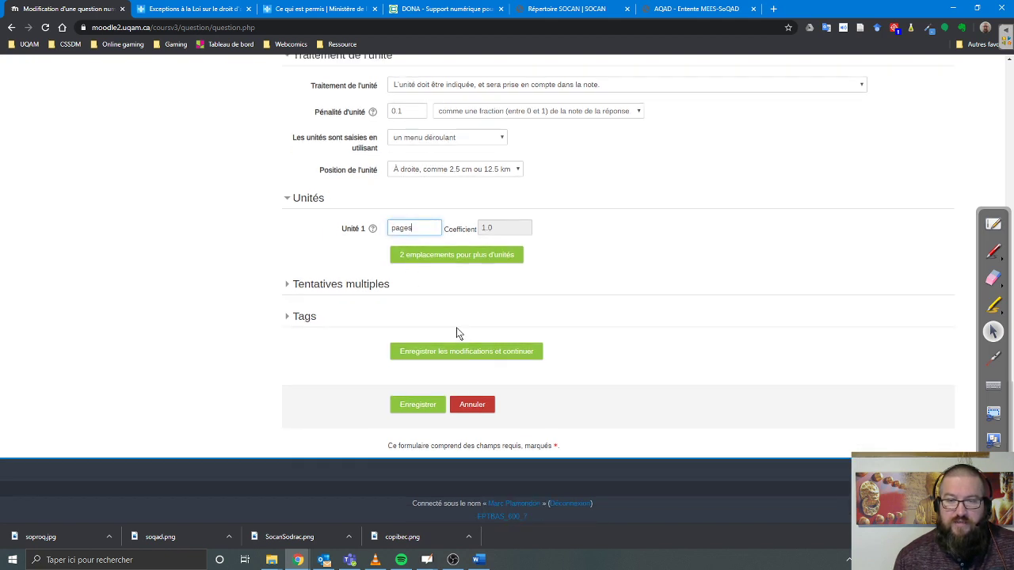
# Save the numerical question and return to the quiz's question list
pyautogui.click(432, 406)
pyautogui.click(432, 406)
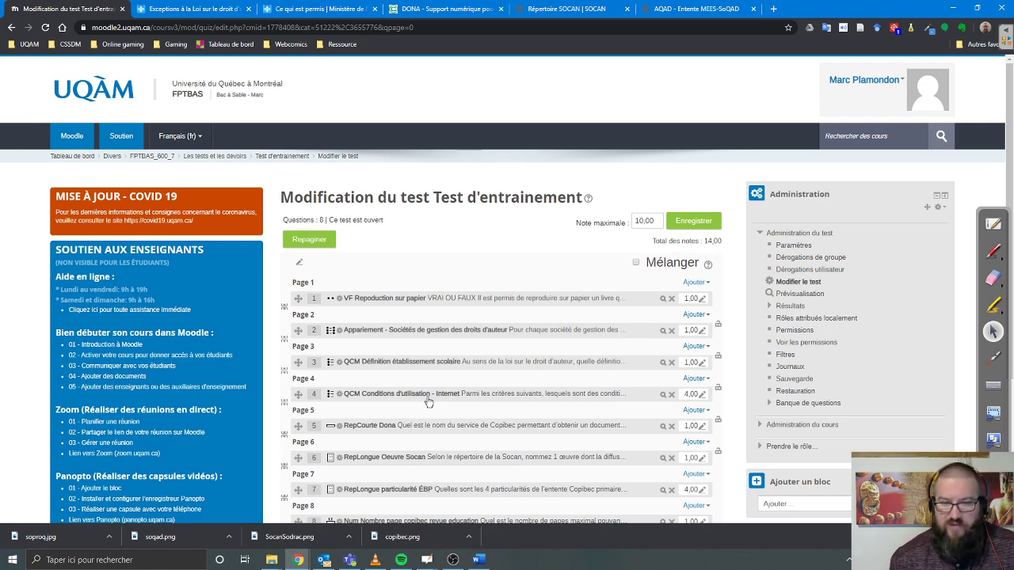
# Preview the RepCourte Dona question, check the answer "dona", and close the preview
pyautogui.scroll(-3, 432, 408)
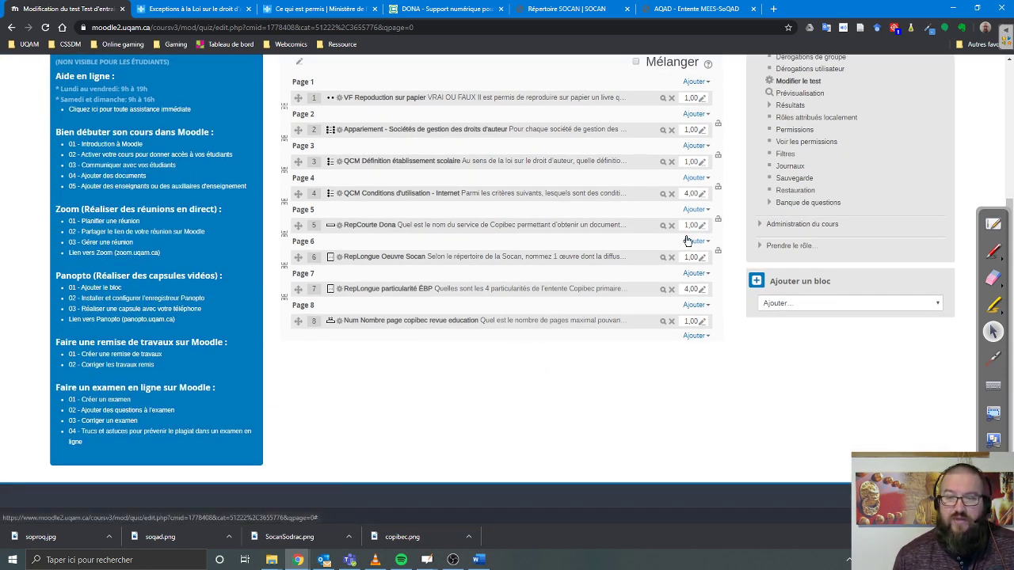
pyautogui.click(664, 226)
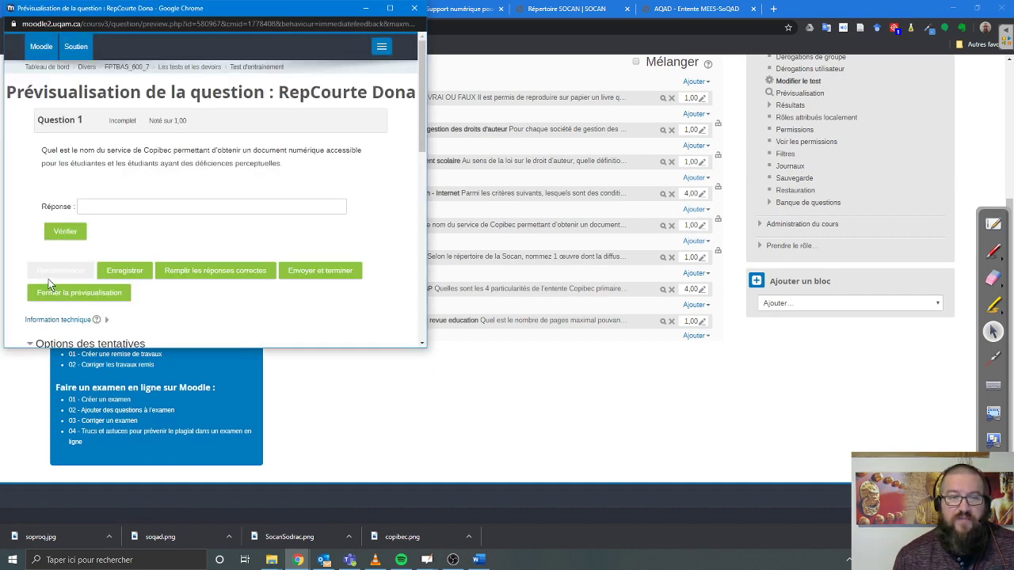
pyautogui.click(103, 207)
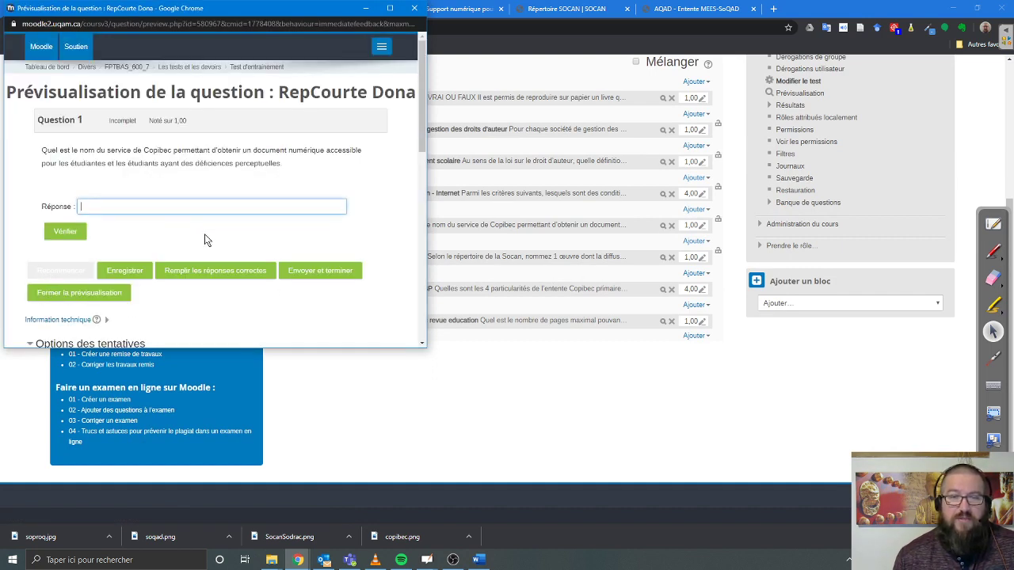
pyautogui.write('dona')
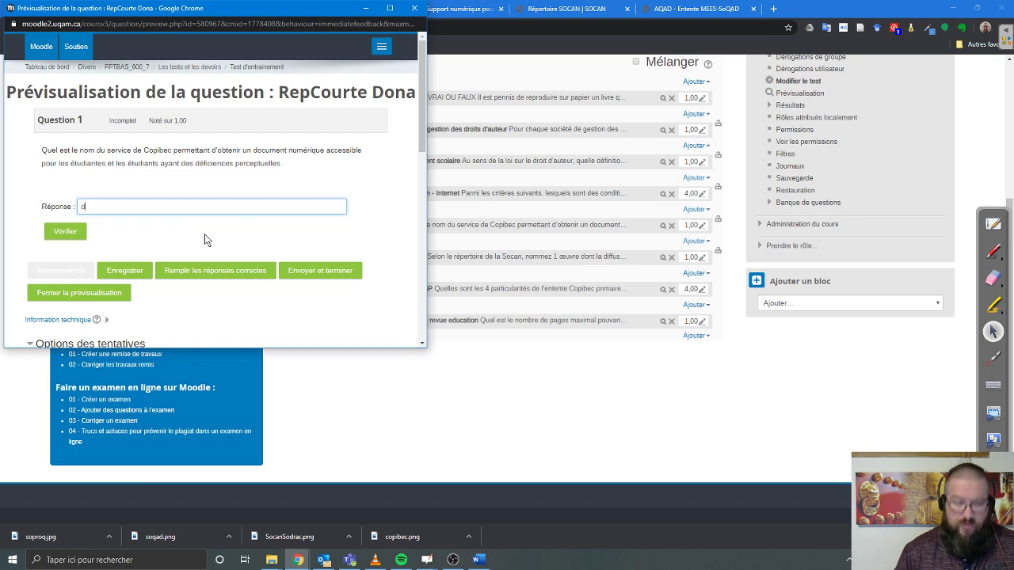
pyautogui.click(55, 234)
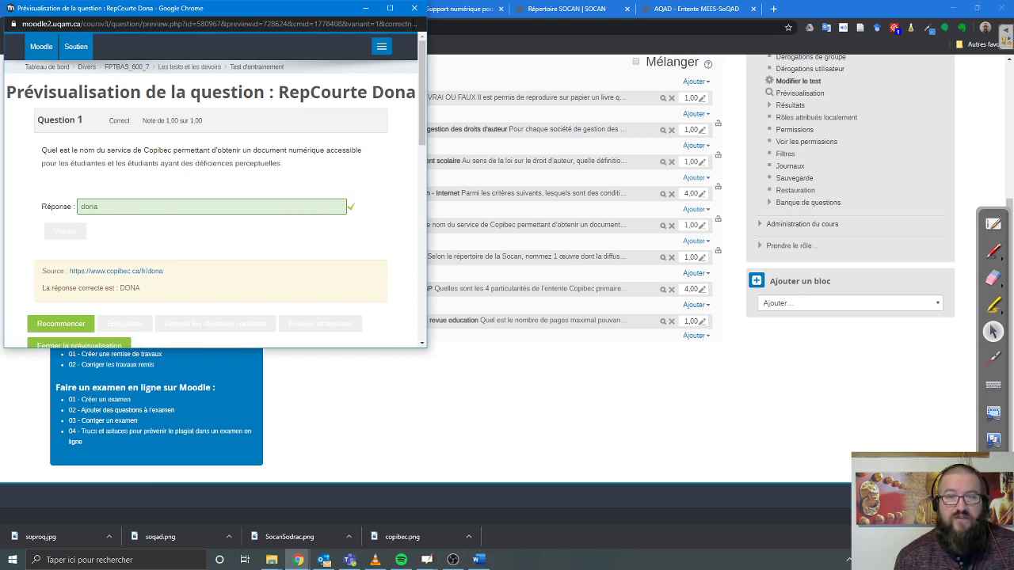
pyautogui.click(413, 10)
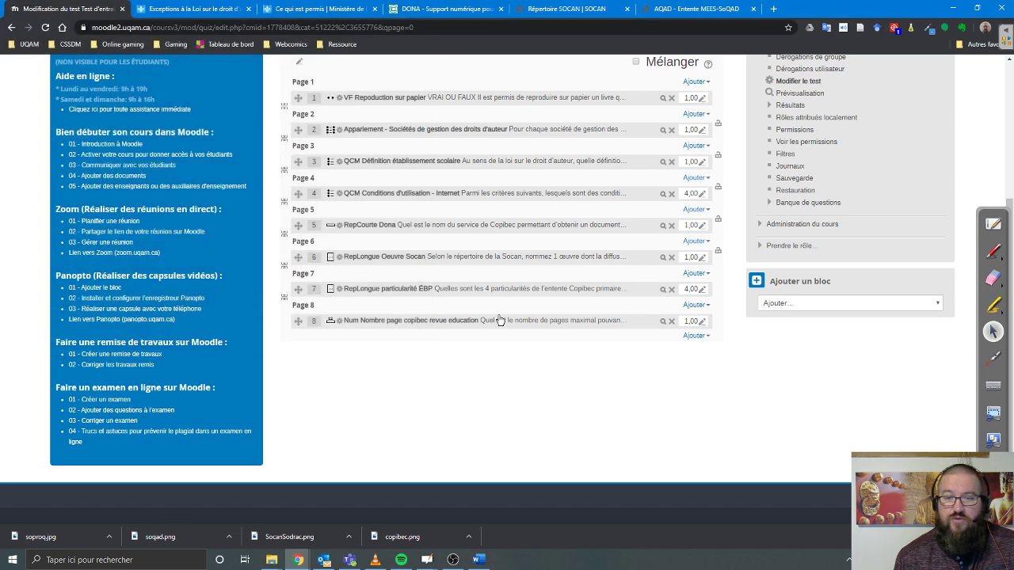
# Preview the RepLongue Oeuvre Socan question, save the answer "Coton ouaté", and submit and finish the attempt
pyautogui.click(664, 258)
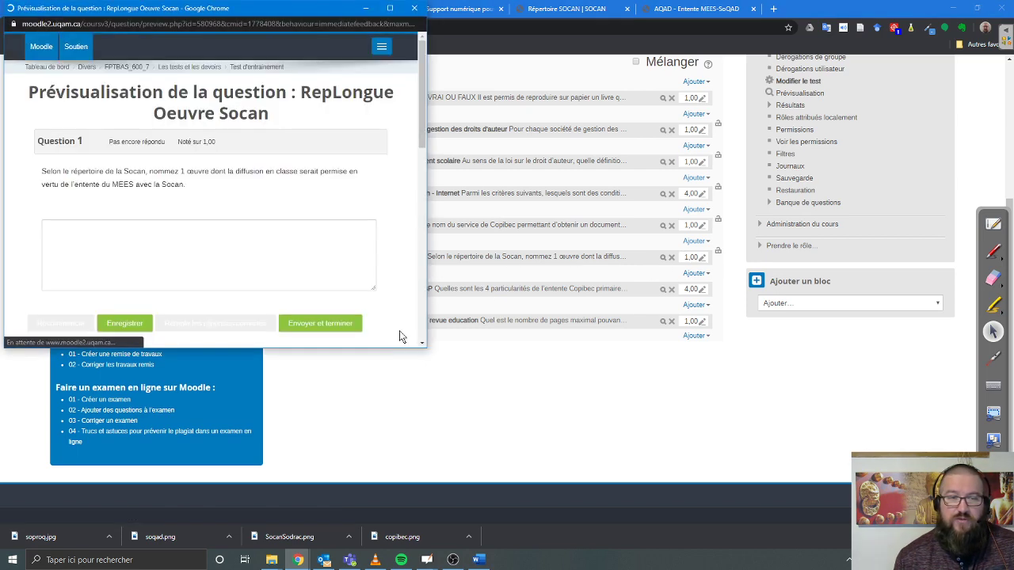
pyautogui.click(208, 234)
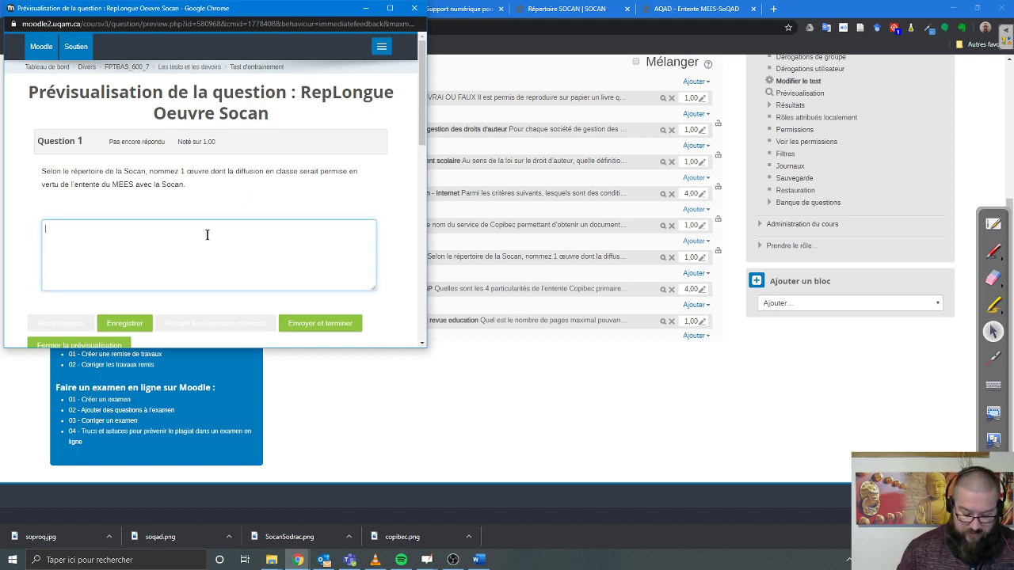
pyautogui.write('Coton ouaté')
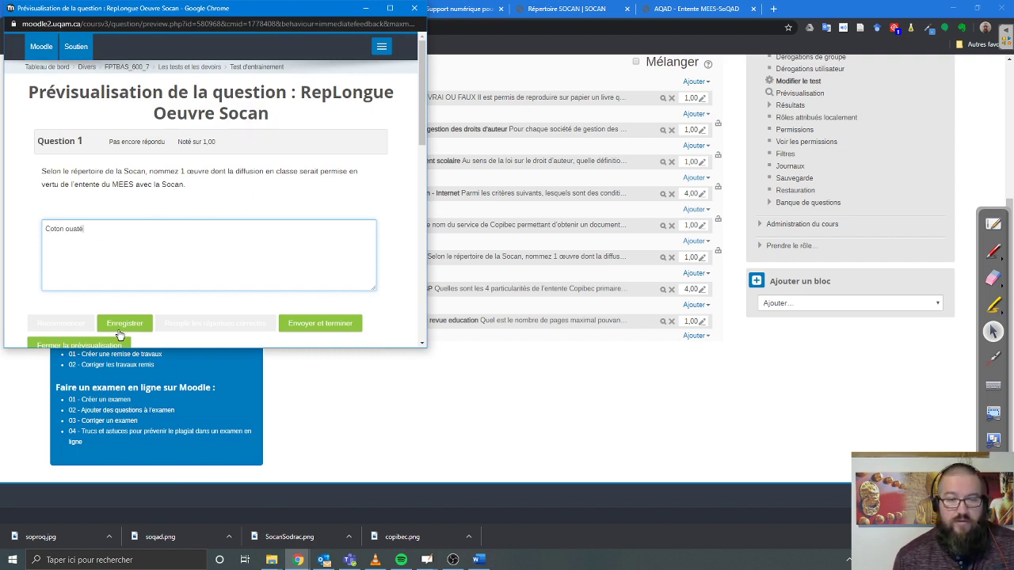
pyautogui.click(145, 331)
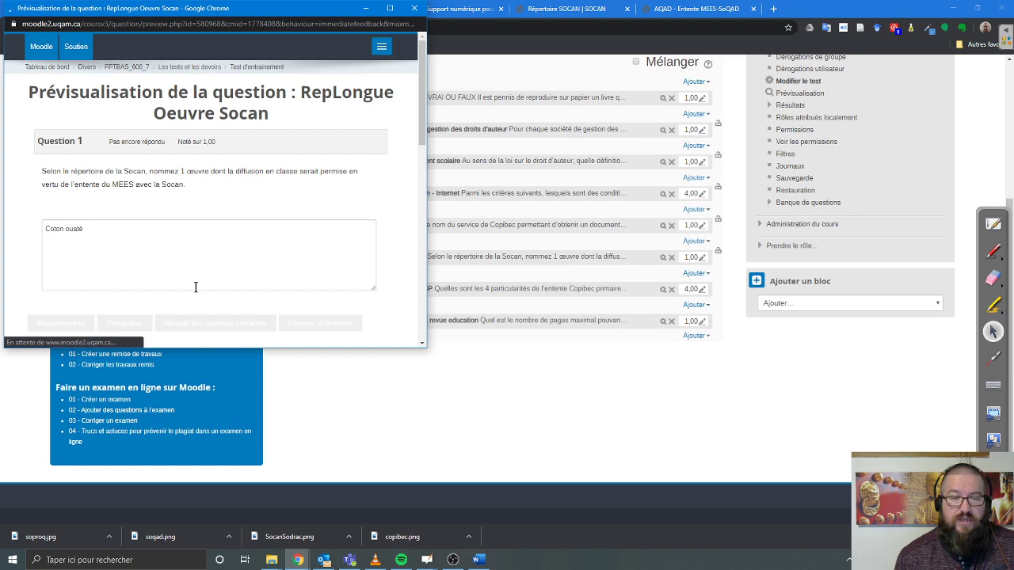
pyautogui.scroll(-3, 196, 289)
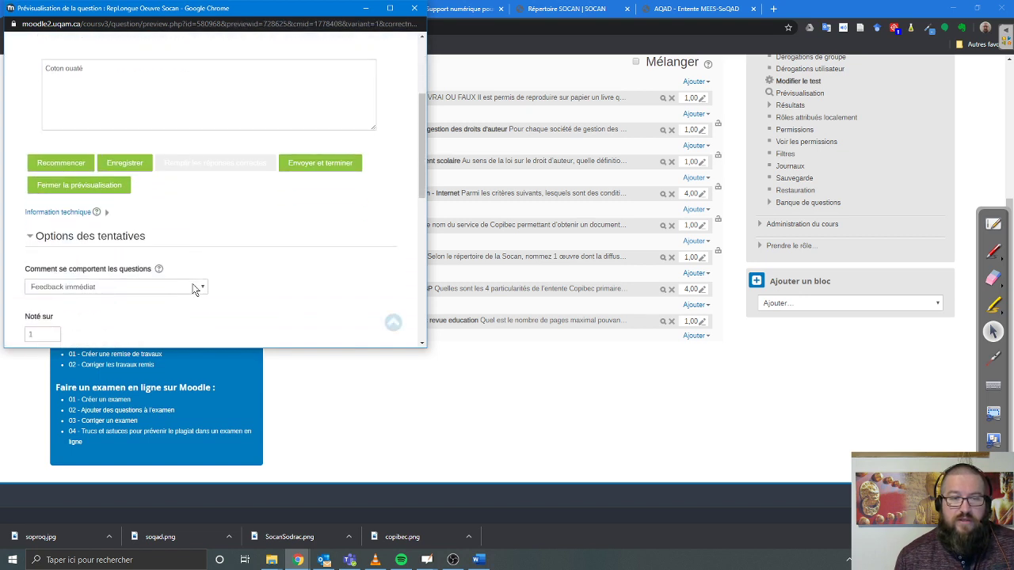
pyautogui.scroll(2, 195, 290)
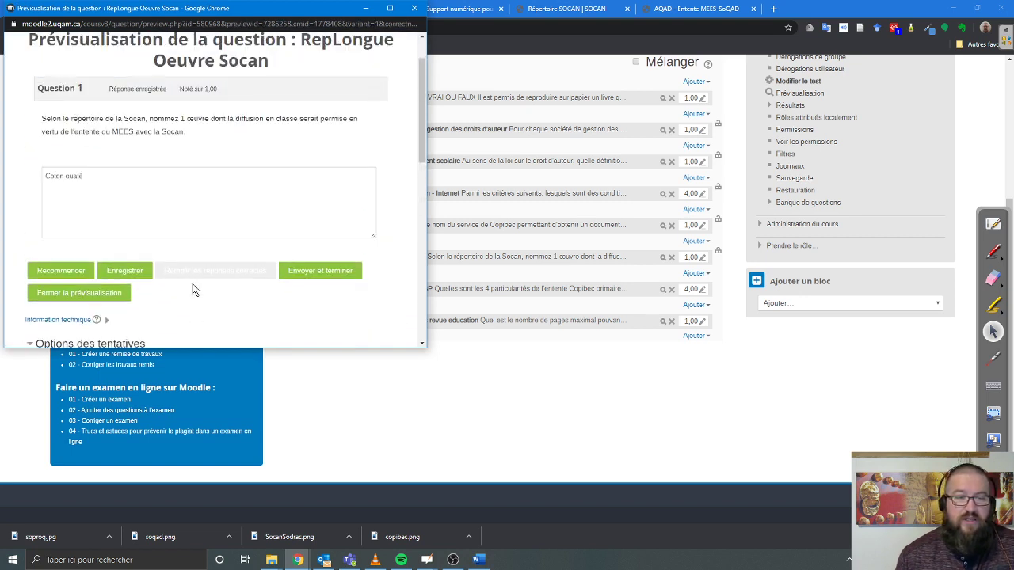
pyautogui.click(295, 269)
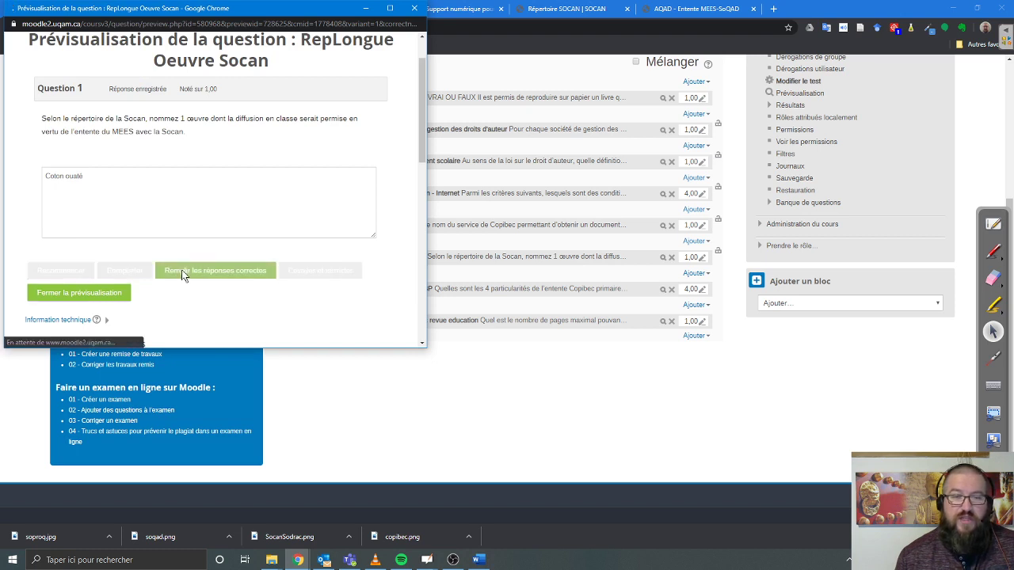
# Review the feedback and source links below the submitted Socan answer, and close the preview
pyautogui.scroll(-3, 176, 270)
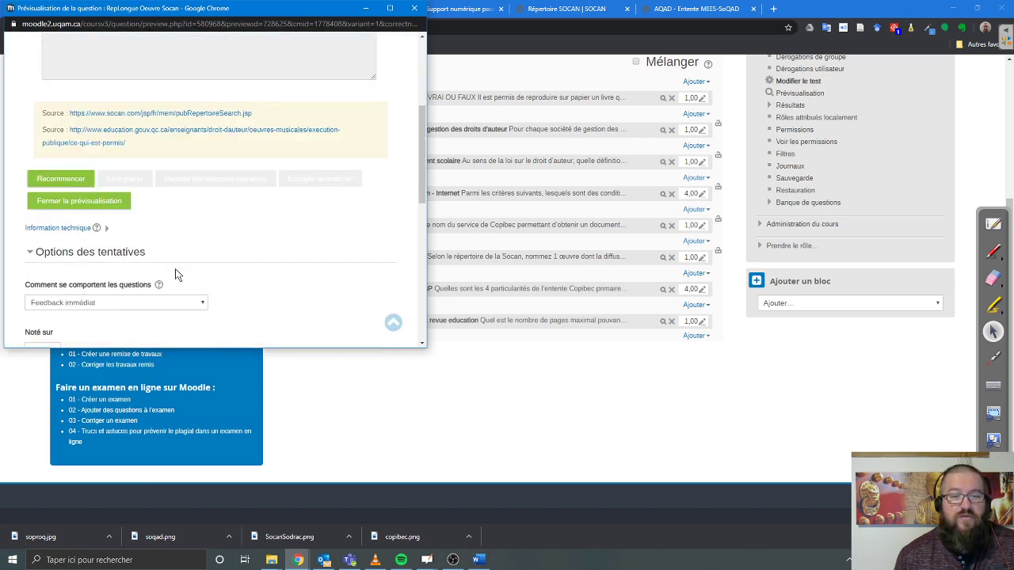
pyautogui.scroll(2, 183, 270)
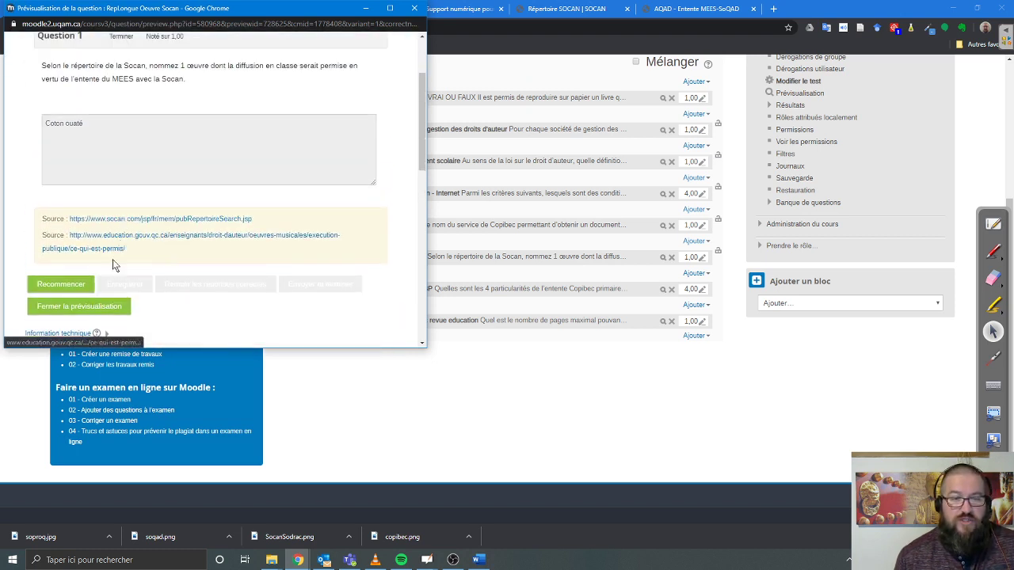
pyautogui.scroll(-3, 167, 177)
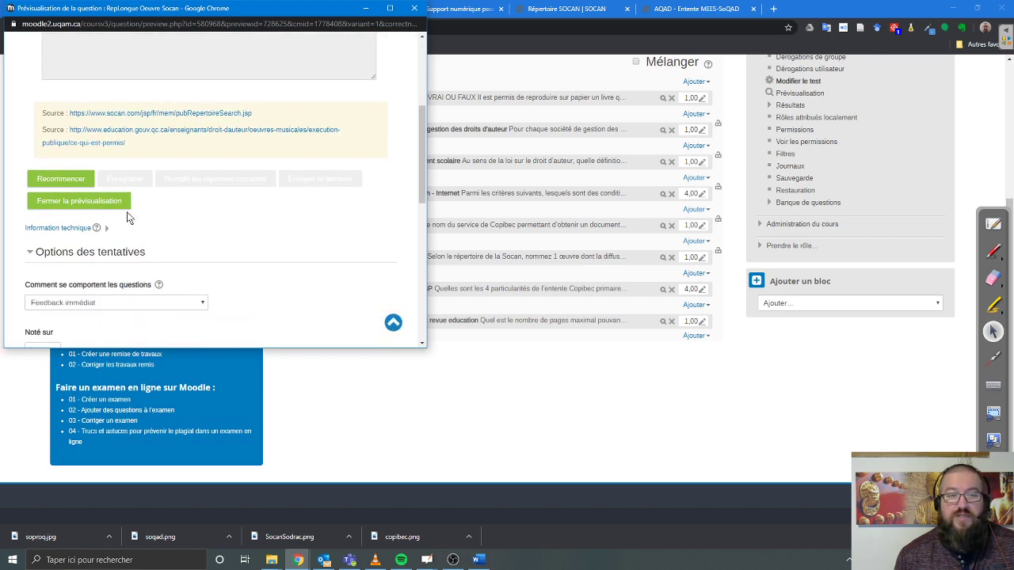
pyautogui.scroll(3, 100, 144)
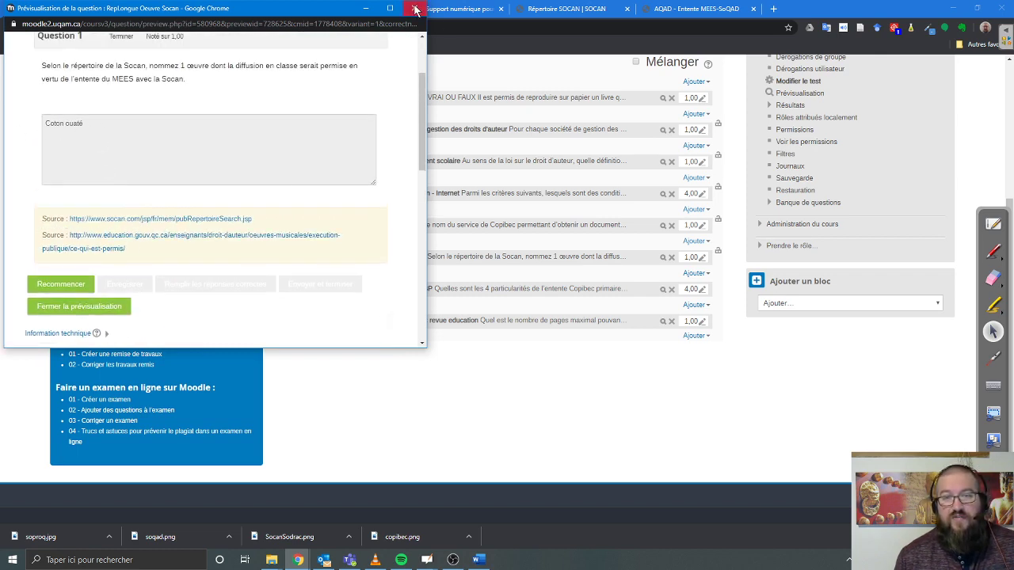
pyautogui.click(414, 8)
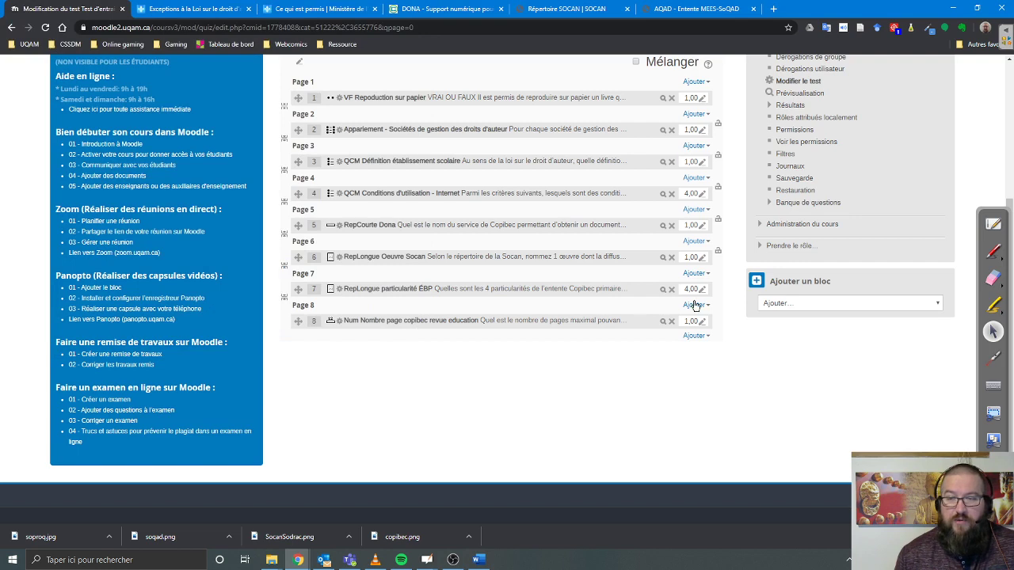
# Preview the RepLongue particularité ÉBP question, examine the bulleted response template in its answer editor, and close the preview
pyautogui.click(663, 289)
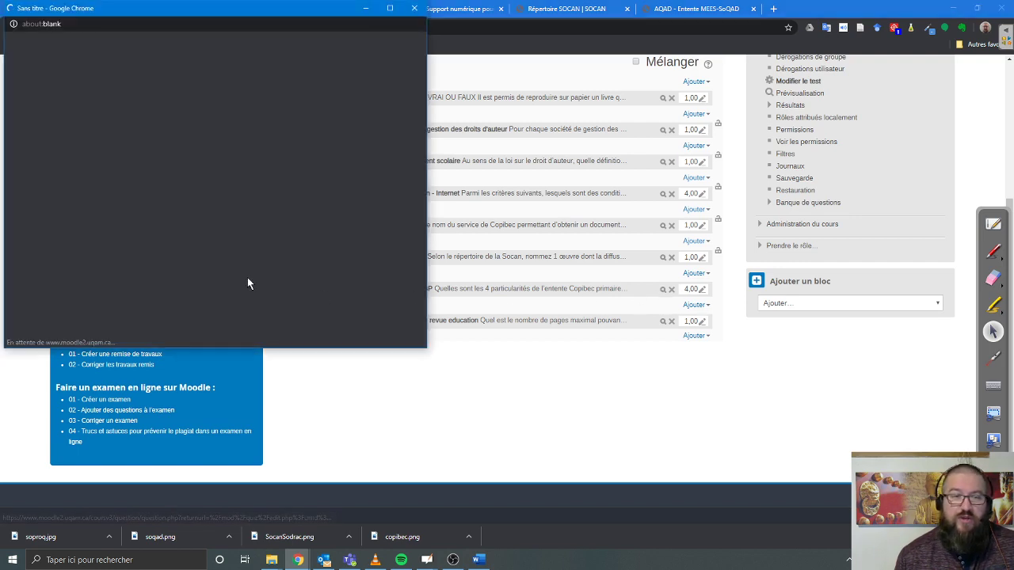
pyautogui.scroll(-2, 245, 274)
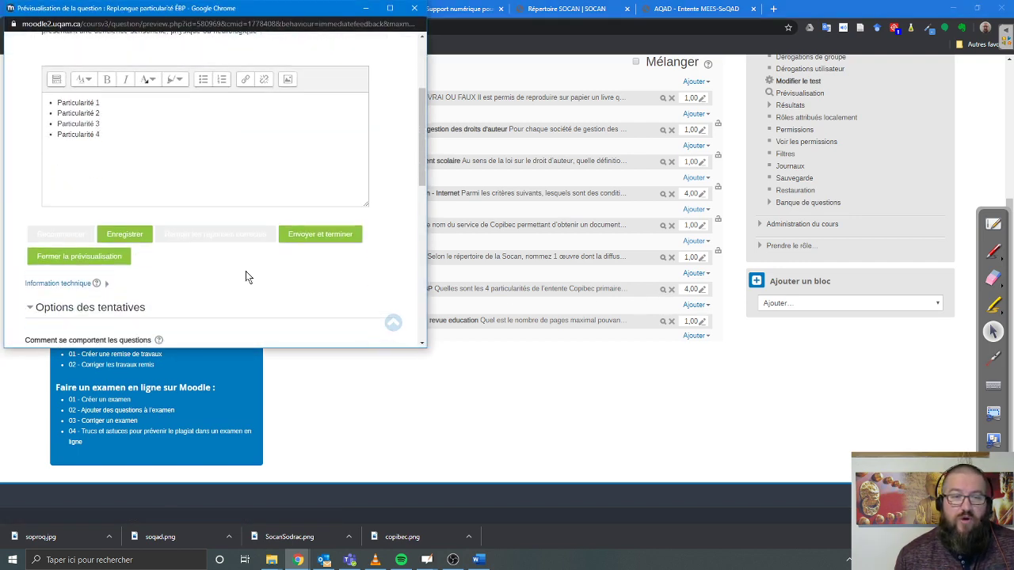
pyautogui.moveTo(103, 158); pyautogui.dragTo(50, 95)
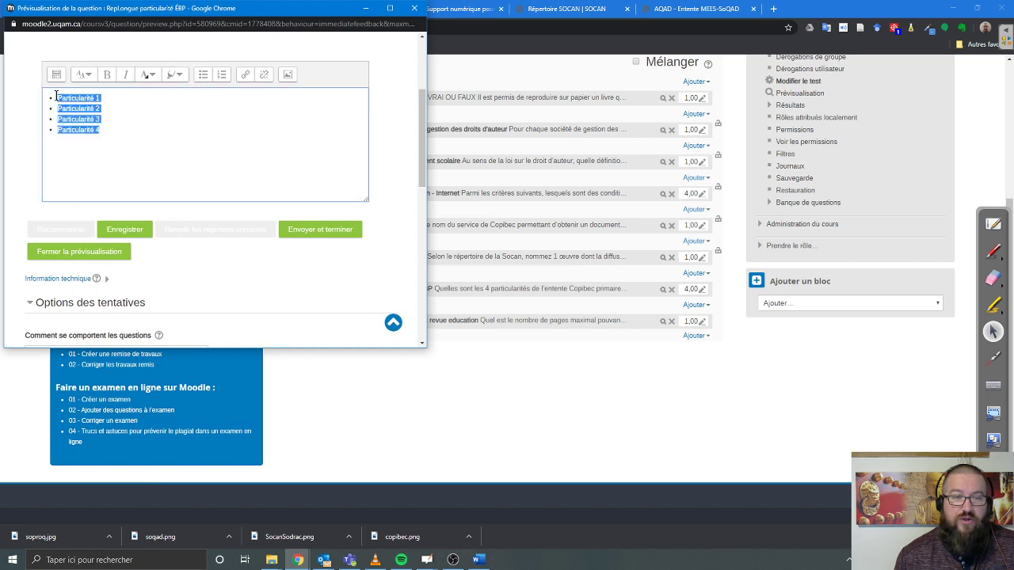
pyautogui.scroll(3, 127, 139)
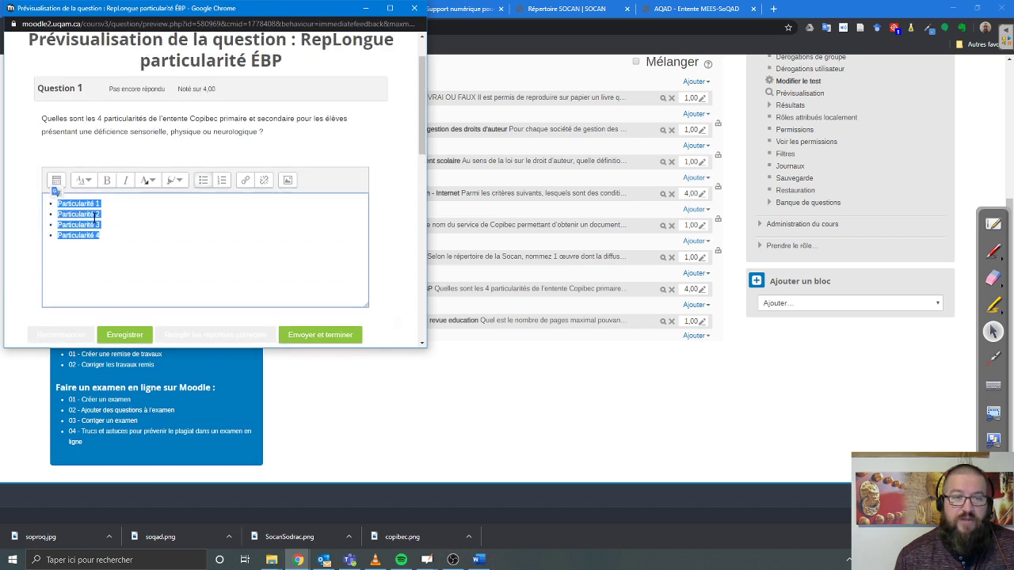
pyautogui.click(97, 214)
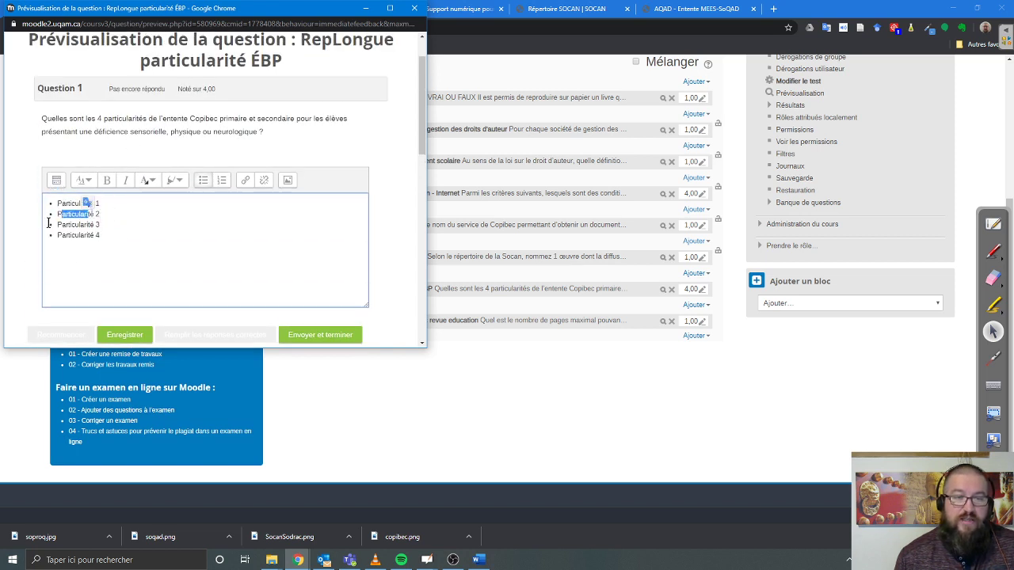
pyautogui.tripleClick(75, 225)
pyautogui.tripleClick(71, 236)
pyautogui.click(163, 256)
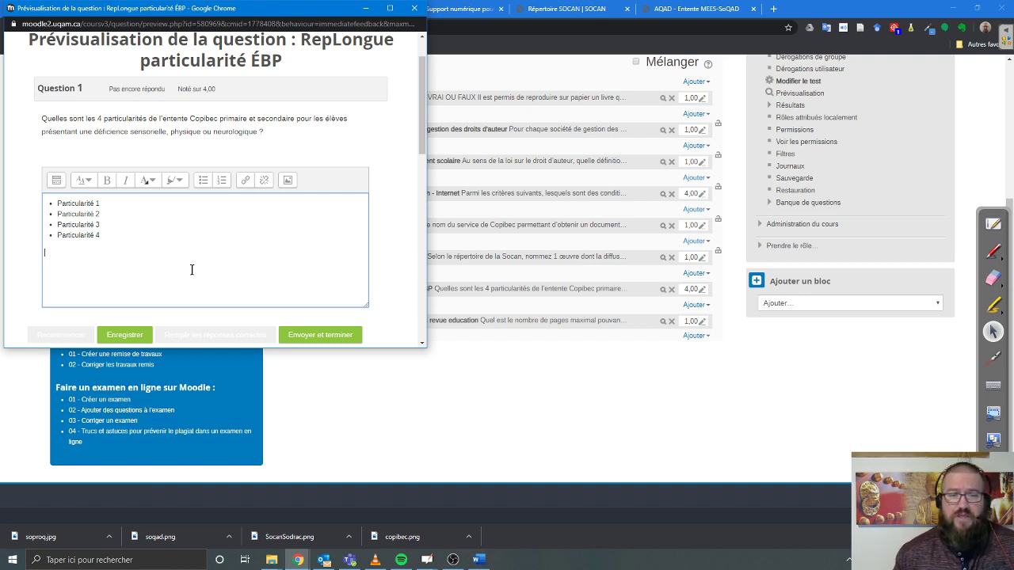
pyautogui.click(413, 8)
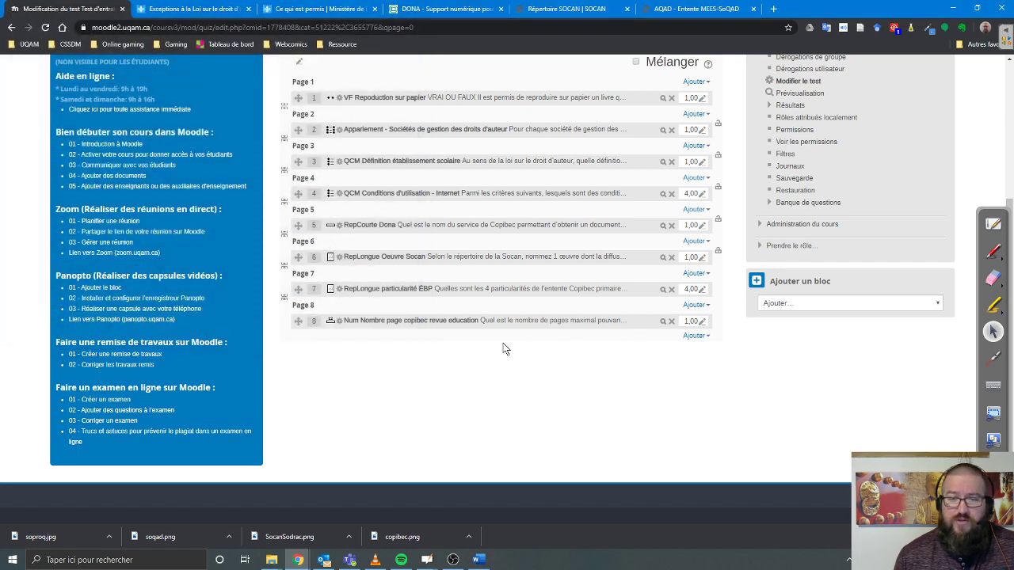
# Preview the Num Nombre page copibec revue education question, check the answer 25 with unit "pages", and close the preview
pyautogui.click(663, 321)
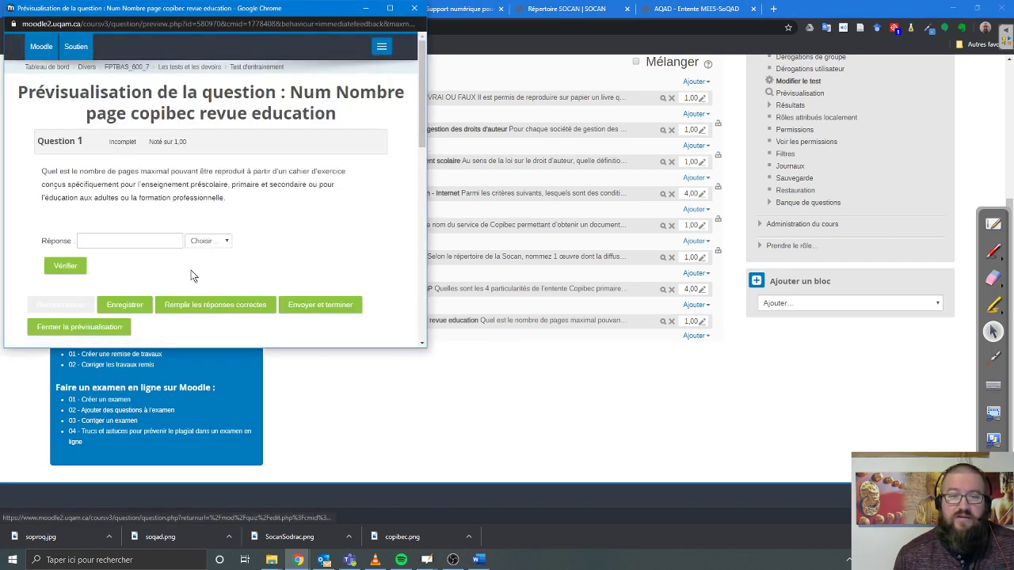
pyautogui.click(220, 242)
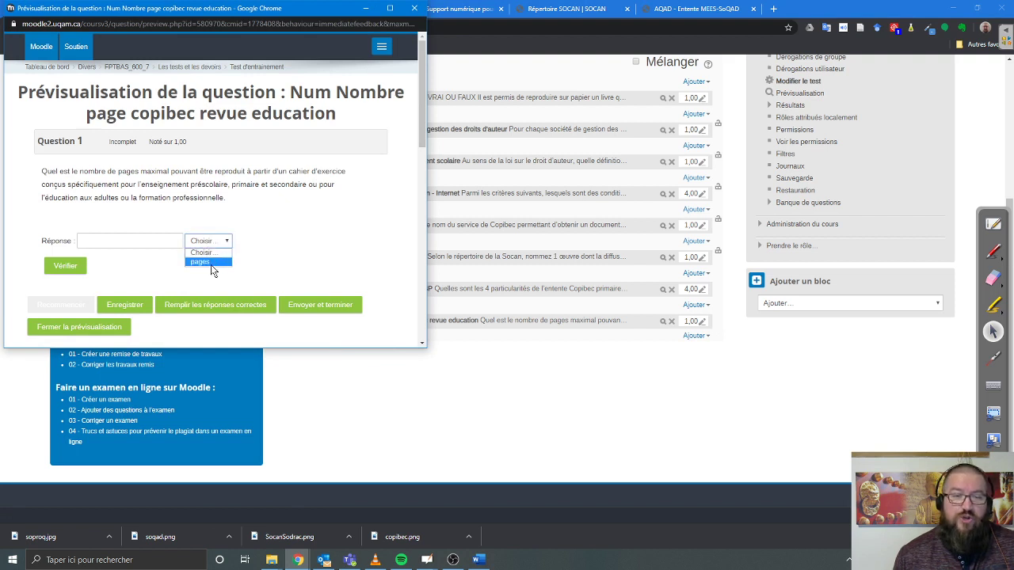
pyautogui.click(209, 263)
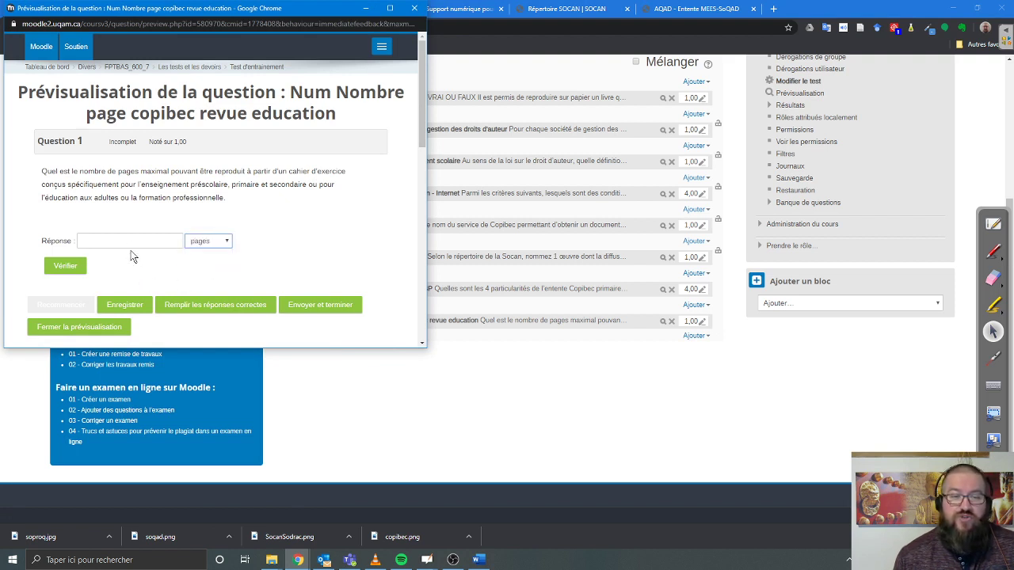
pyautogui.click(129, 247)
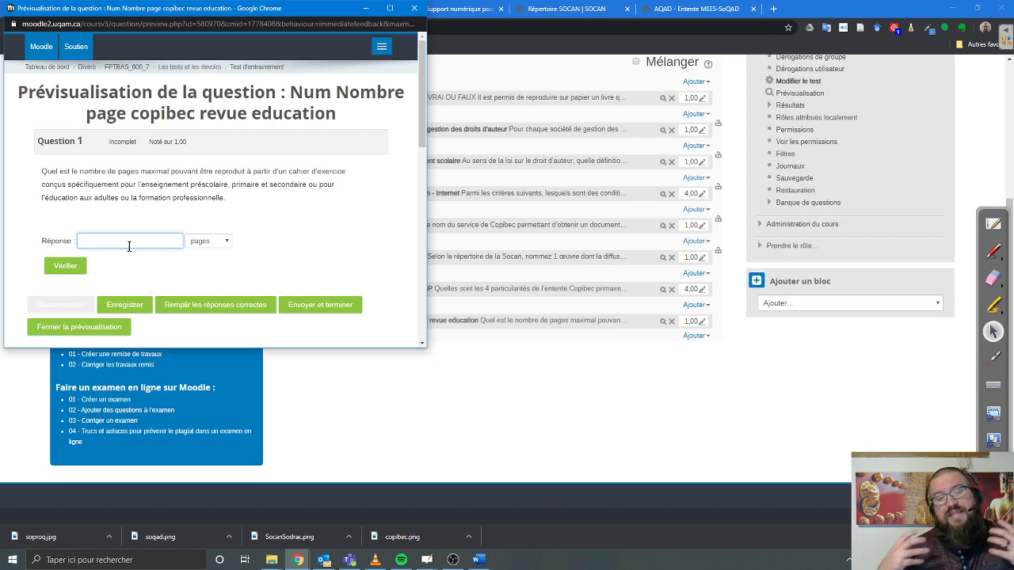
pyautogui.write('25')
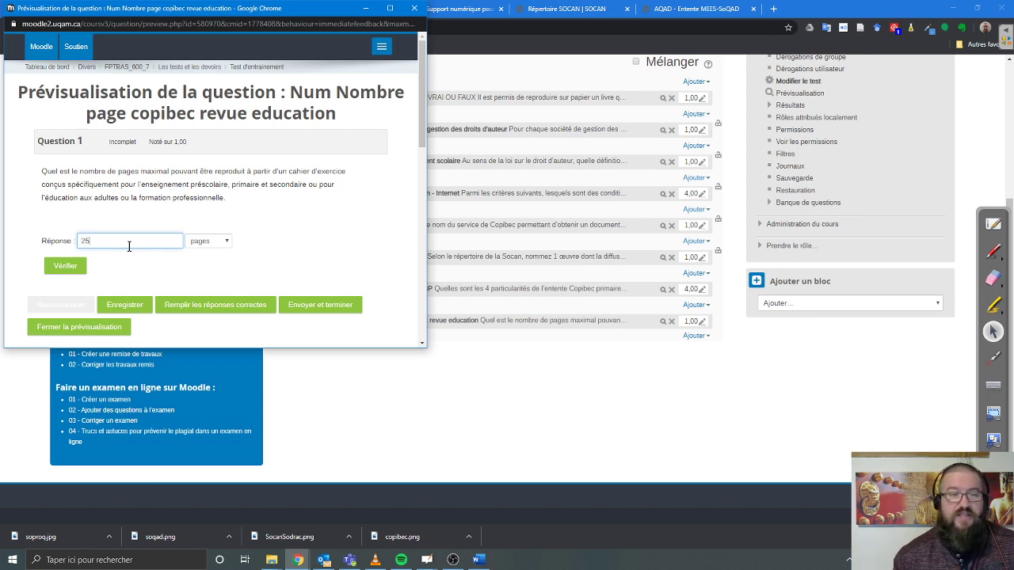
pyautogui.scroll(-1, 198, 279)
pyautogui.click(62, 217)
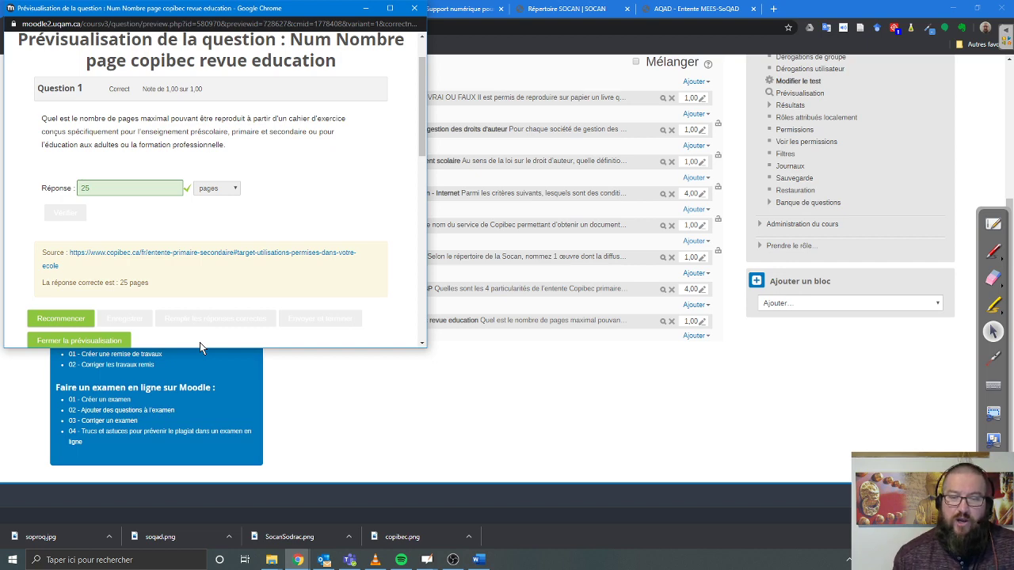
pyautogui.click(414, 7)
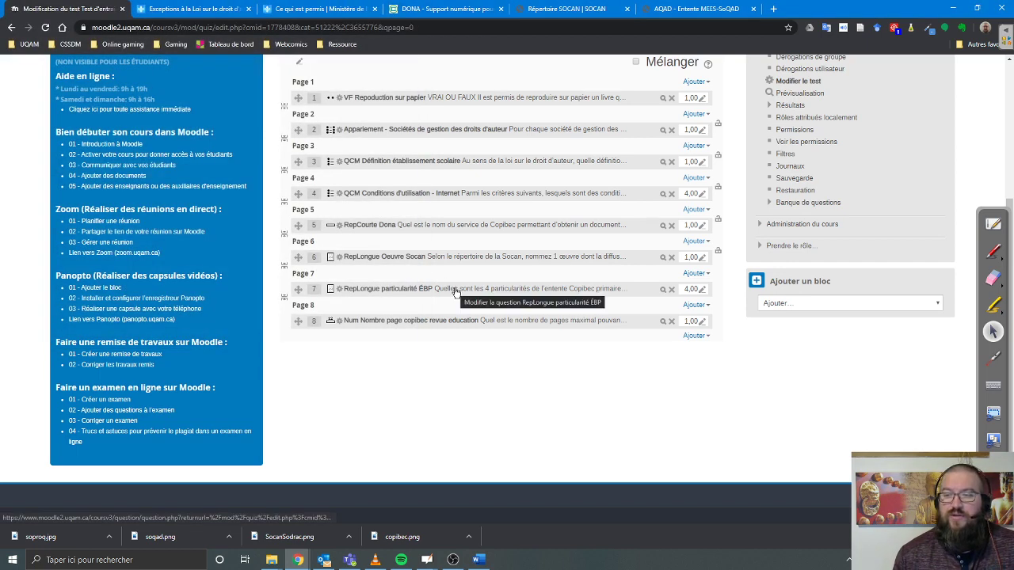
pyautogui.click(990, 231)
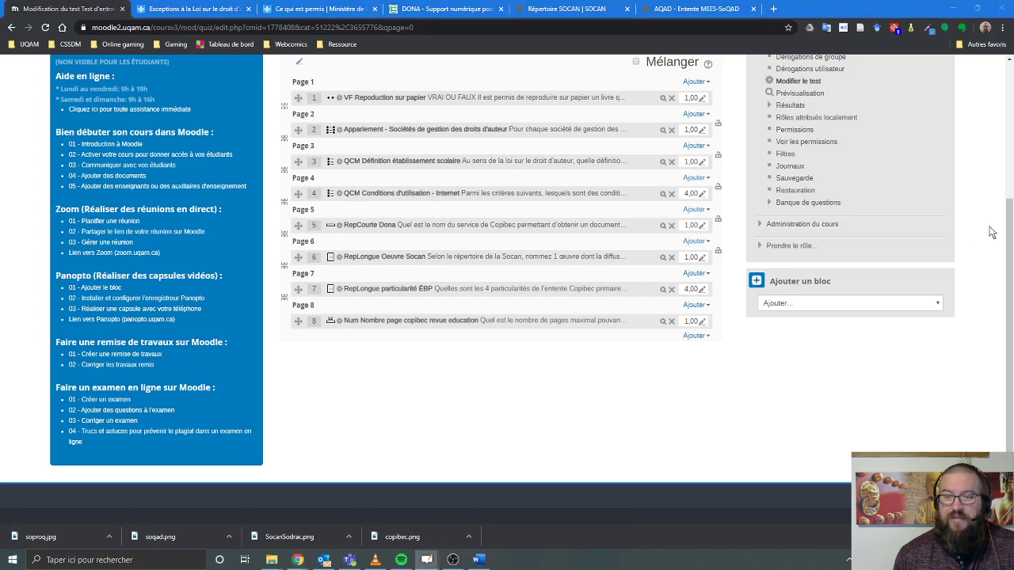